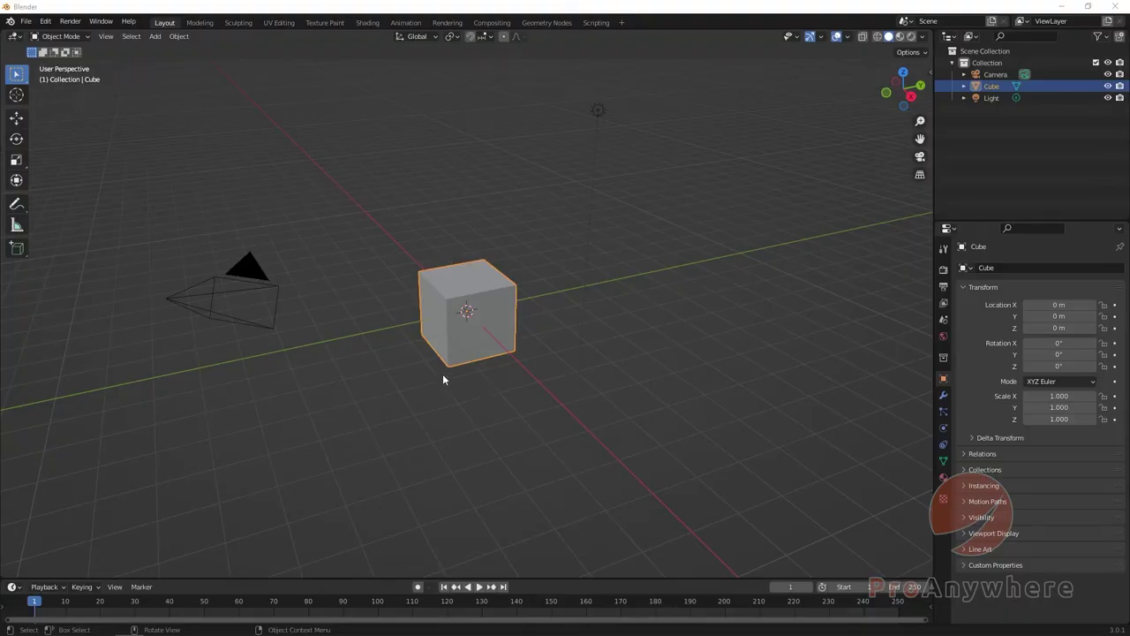
Box-select the default camera, cube and light together and delete them
scroll(432, 378, down, 4)
drag(578, 425, 327, 171)
middle_drag(362, 256, 403, 335)
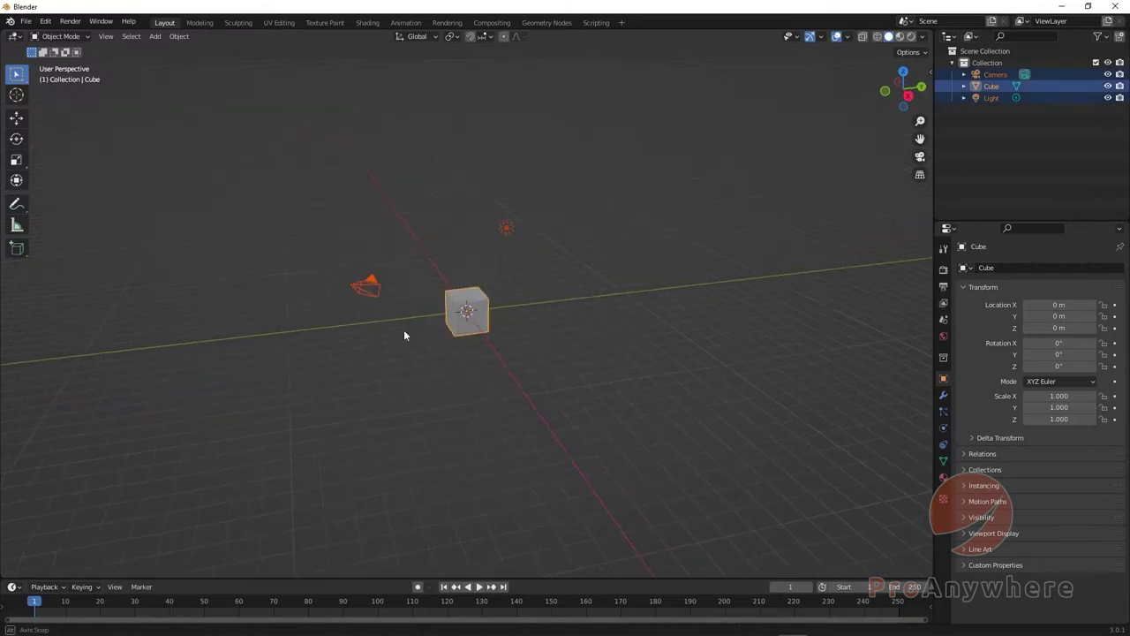
key(Delete)
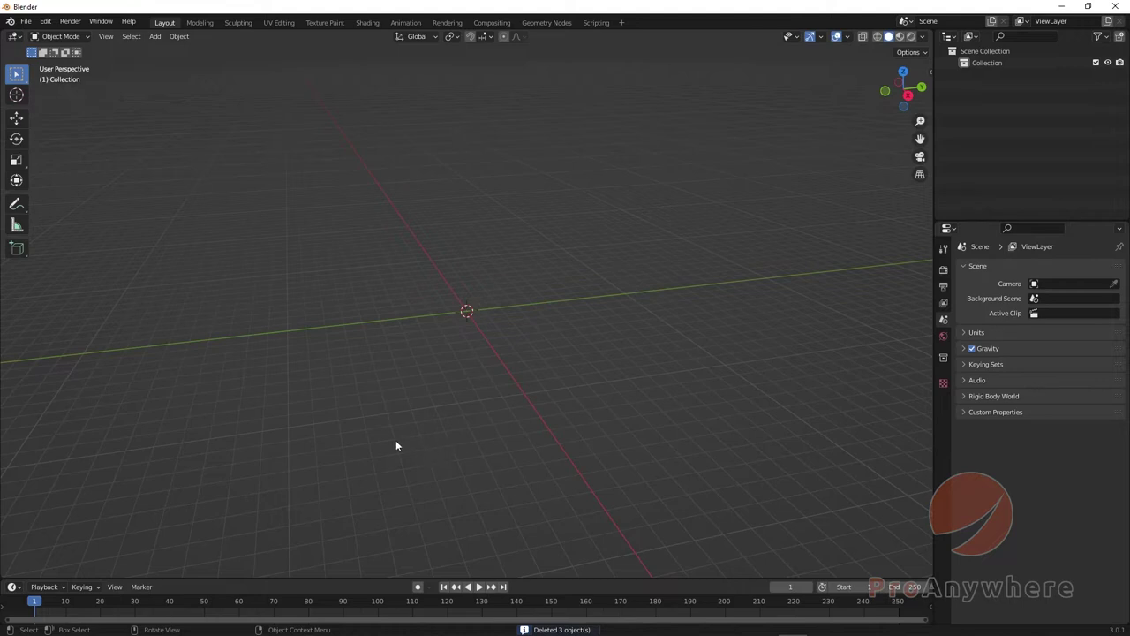
Add a plane mesh to the scene
click(157, 38)
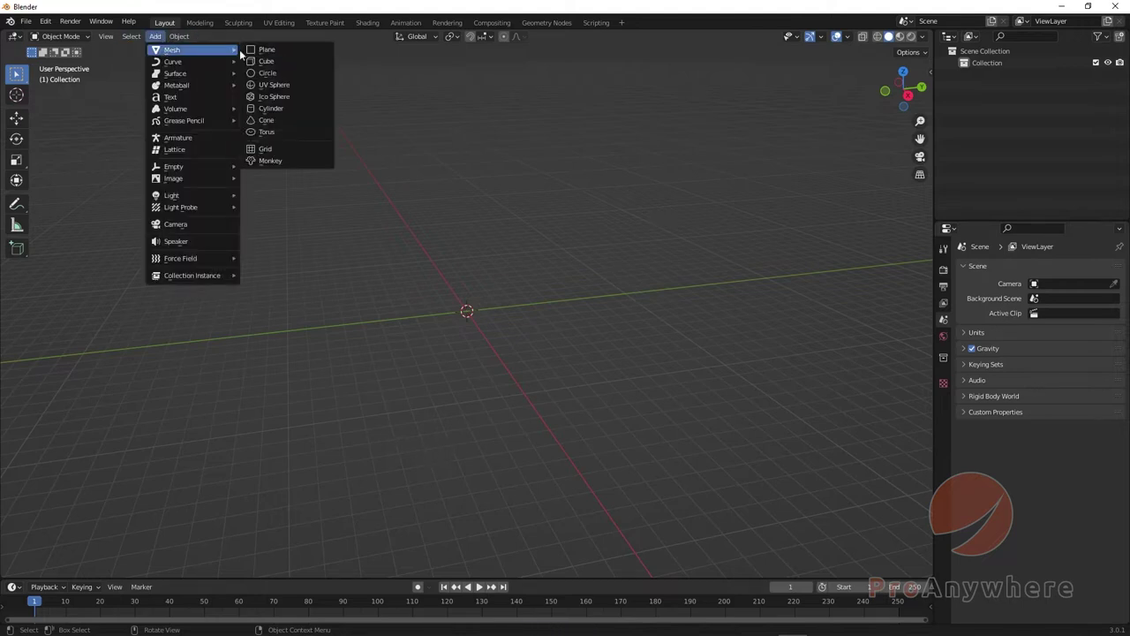
click(265, 49)
middle_drag(415, 326, 437, 353)
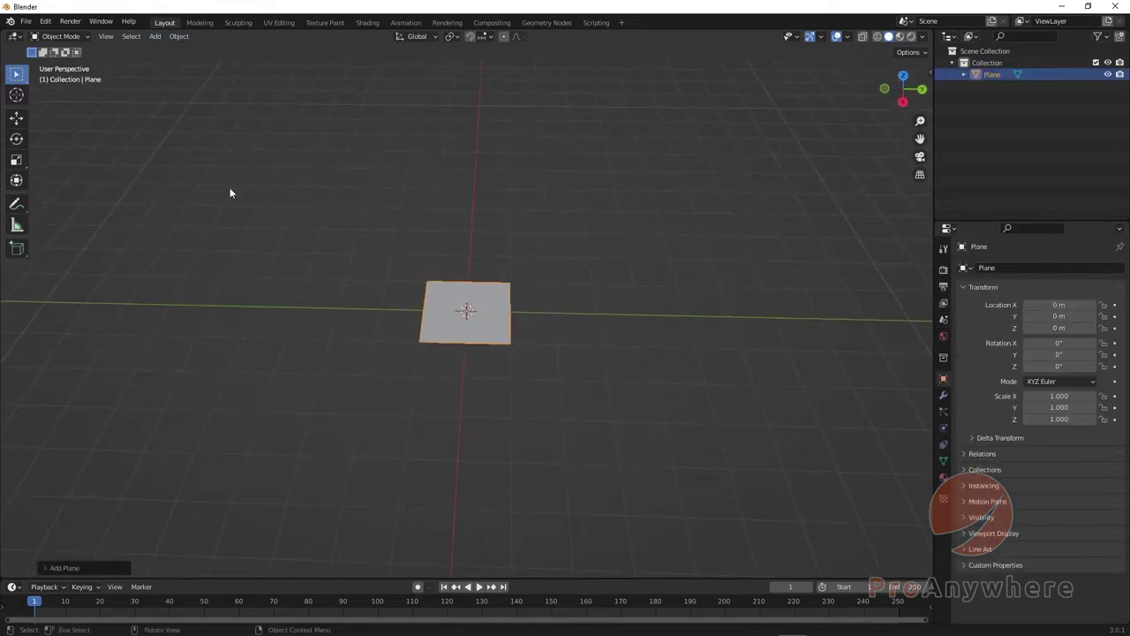
In Edit Mode with Face select, move the plane's face left of the origin
click(69, 37)
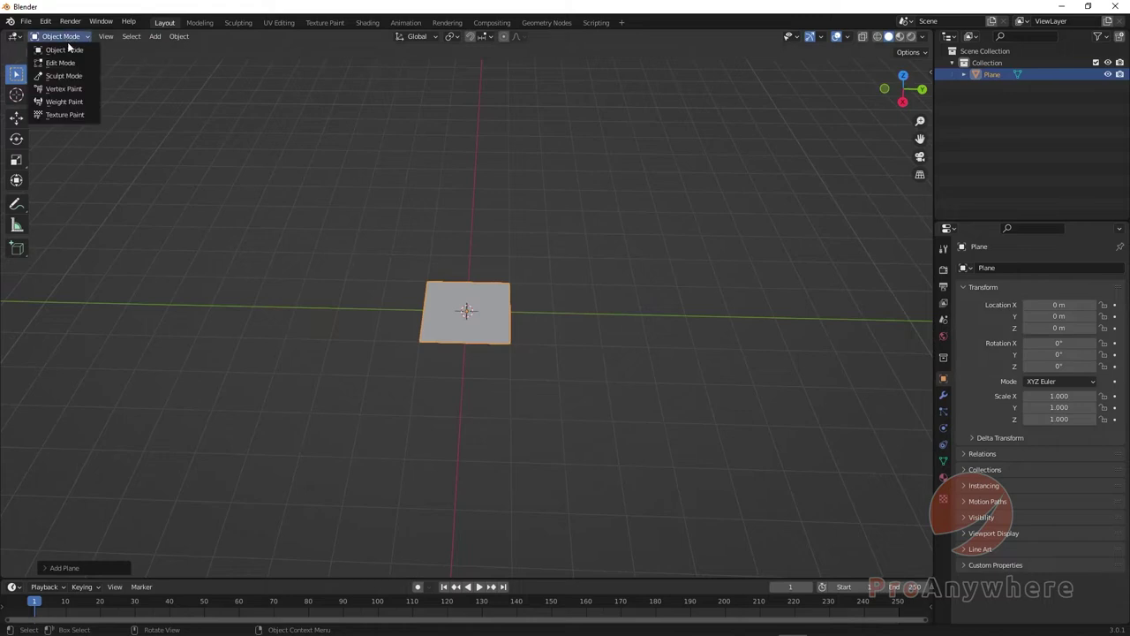
click(71, 53)
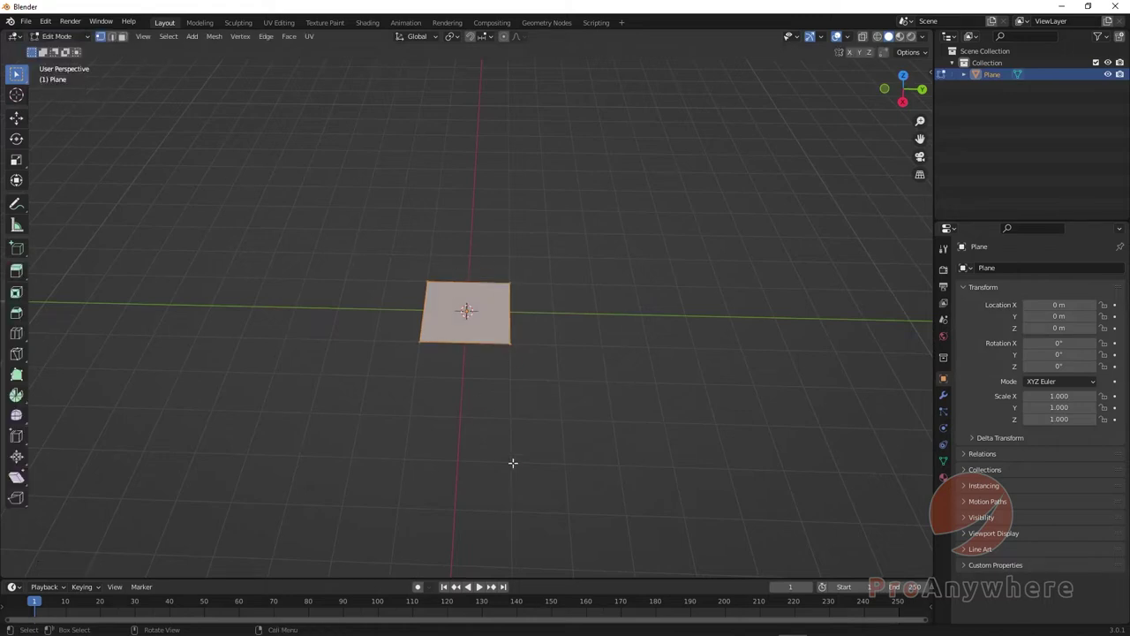
click(122, 36)
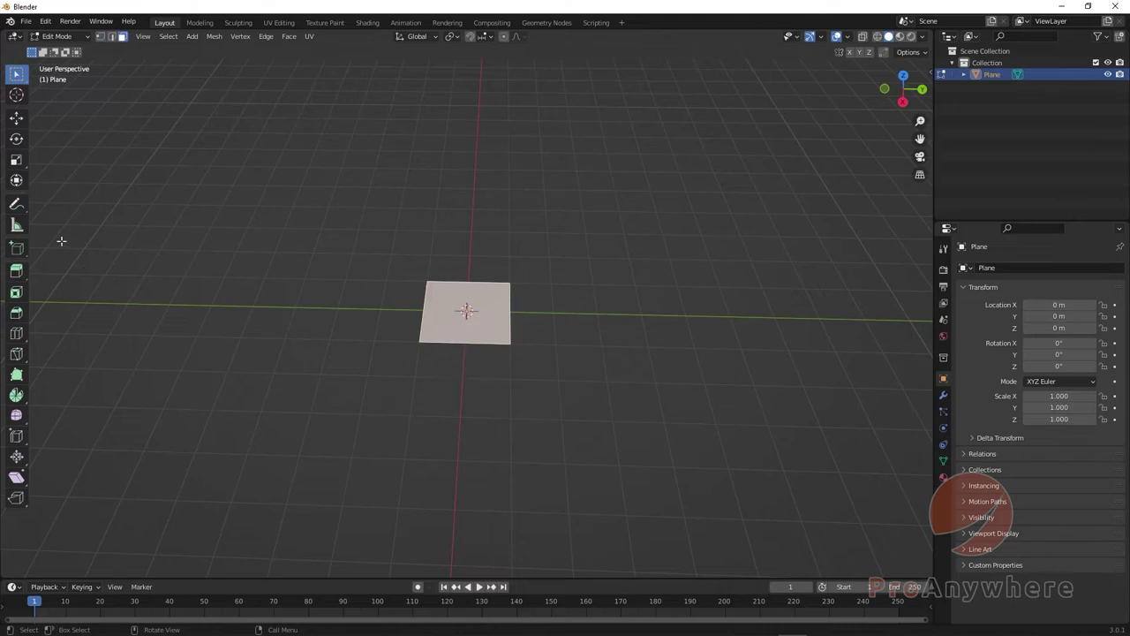
click(15, 117)
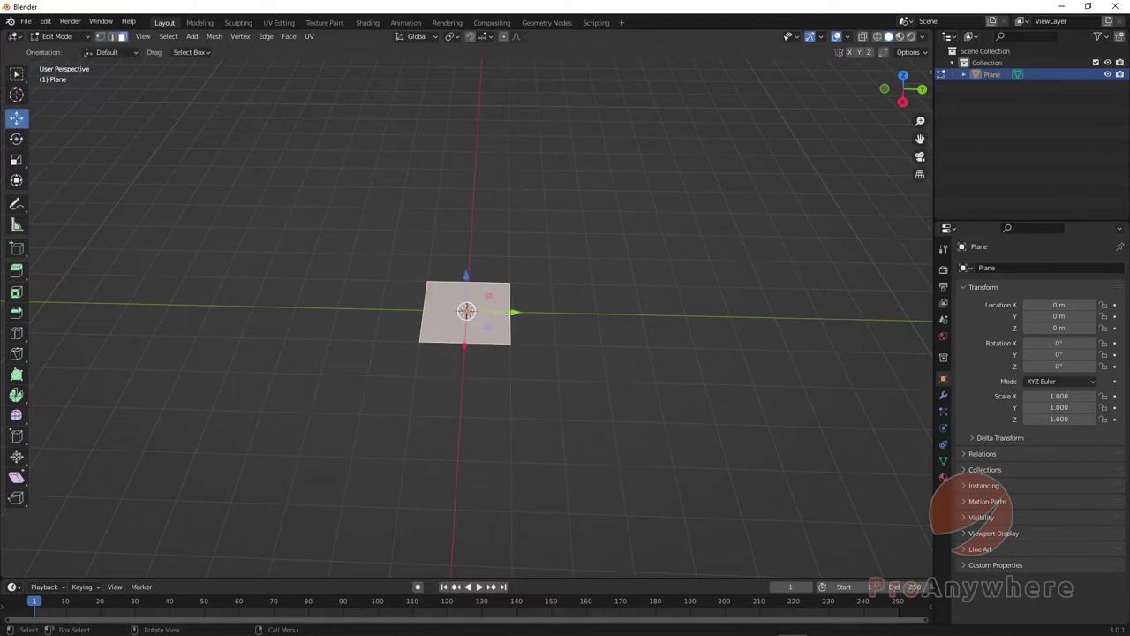
drag(513, 314, 283, 310)
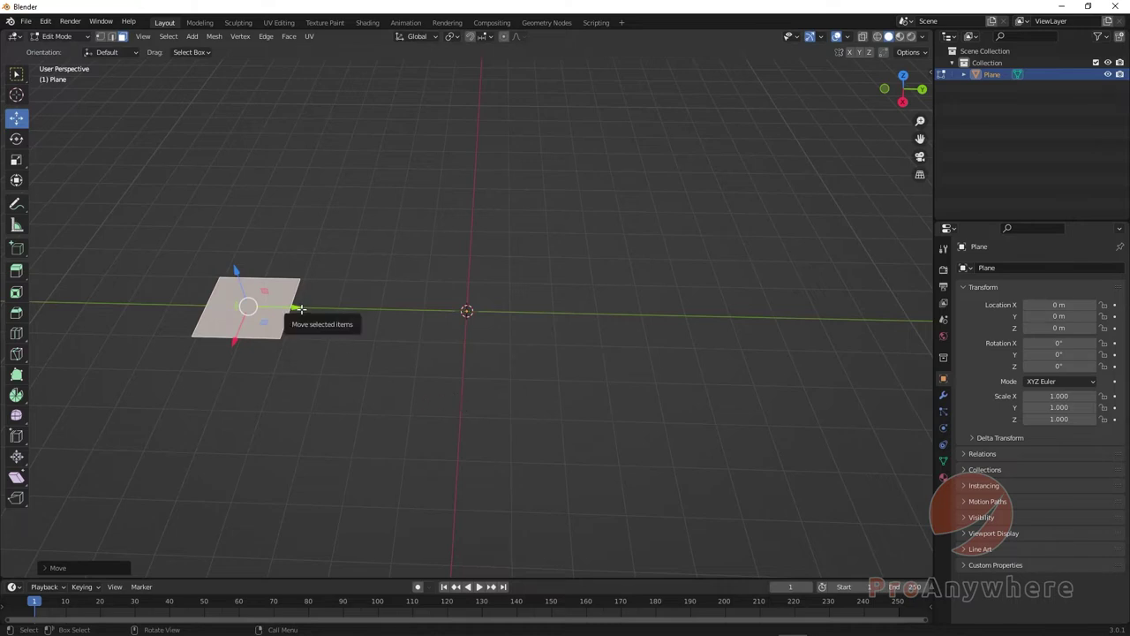
drag(300, 308, 698, 320)
Constrain the duplicated face's move to the Y axis, placing it right of the origin
key(y)
key(x)
key(z)
key(y)
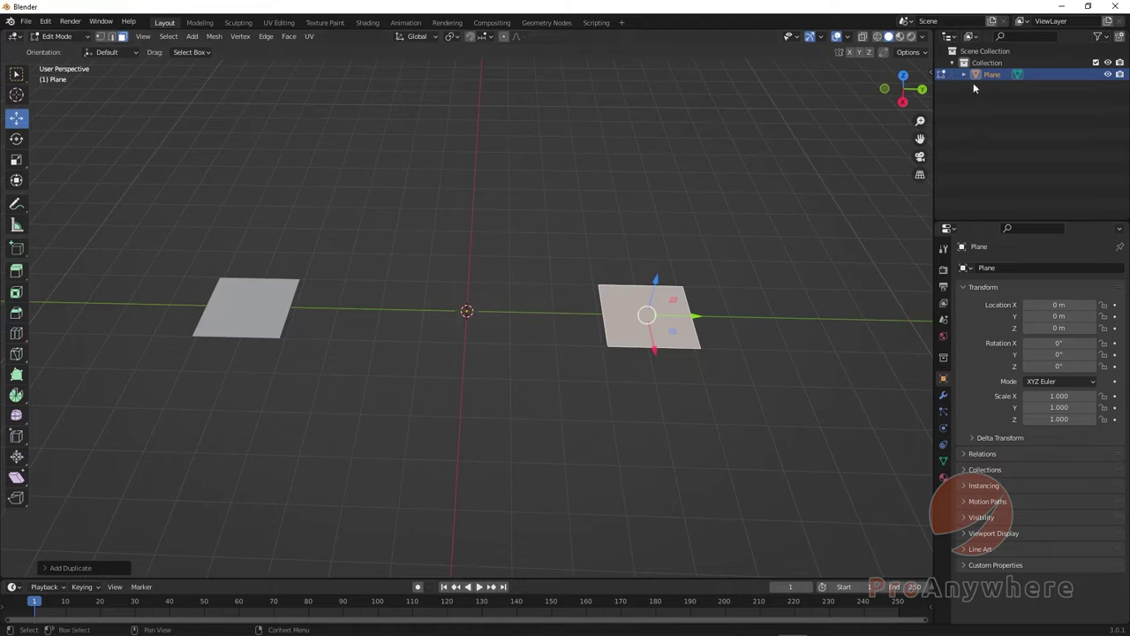
middle_drag(366, 347, 273, 336)
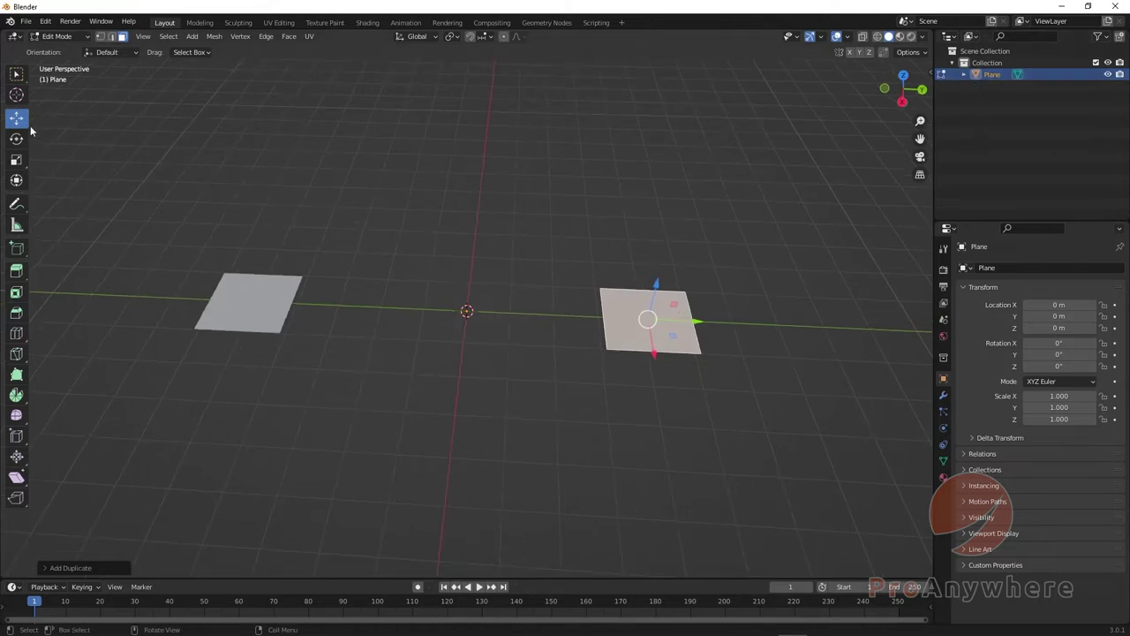
In Edge select mode, select the facing inner edges of both planes
click(111, 36)
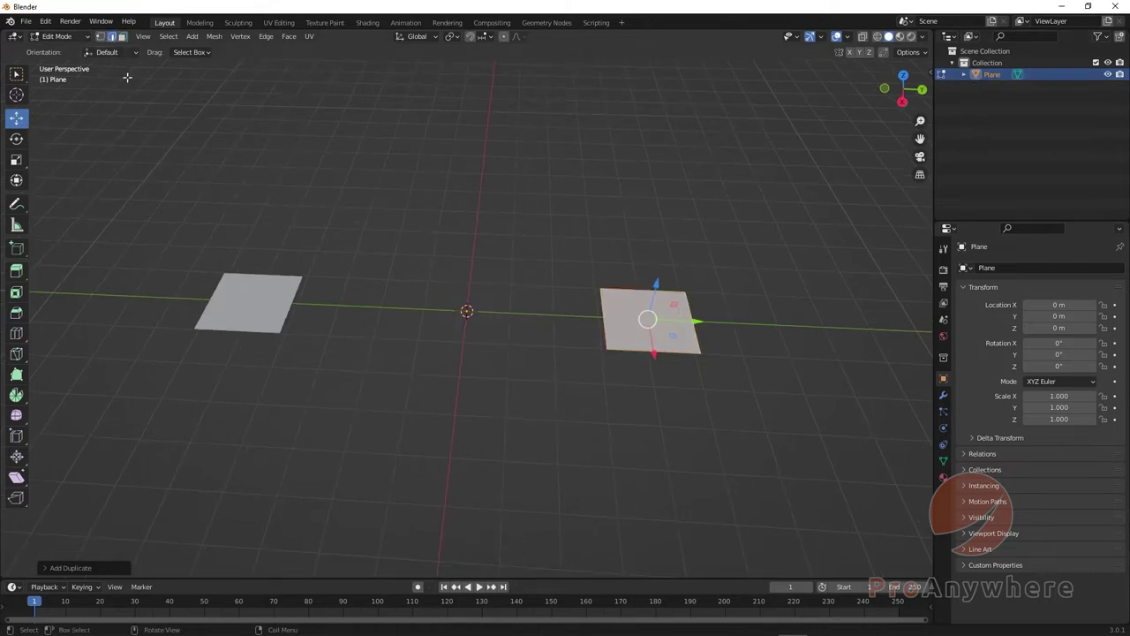
middle_drag(449, 408, 426, 399)
click(292, 300)
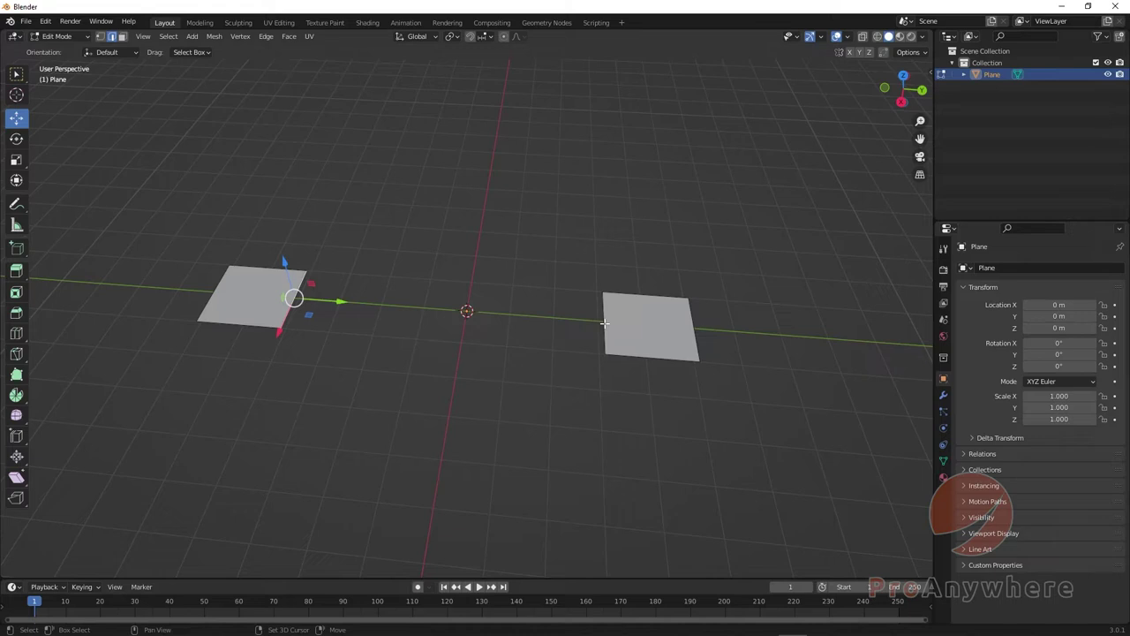
shift+click(604, 323)
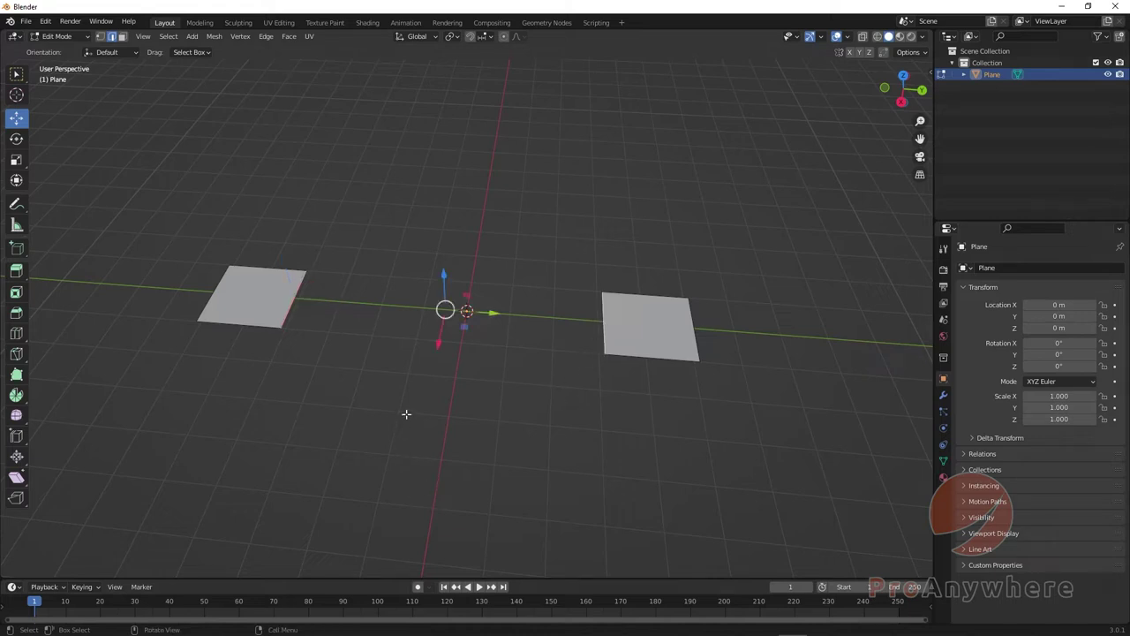
click(265, 38)
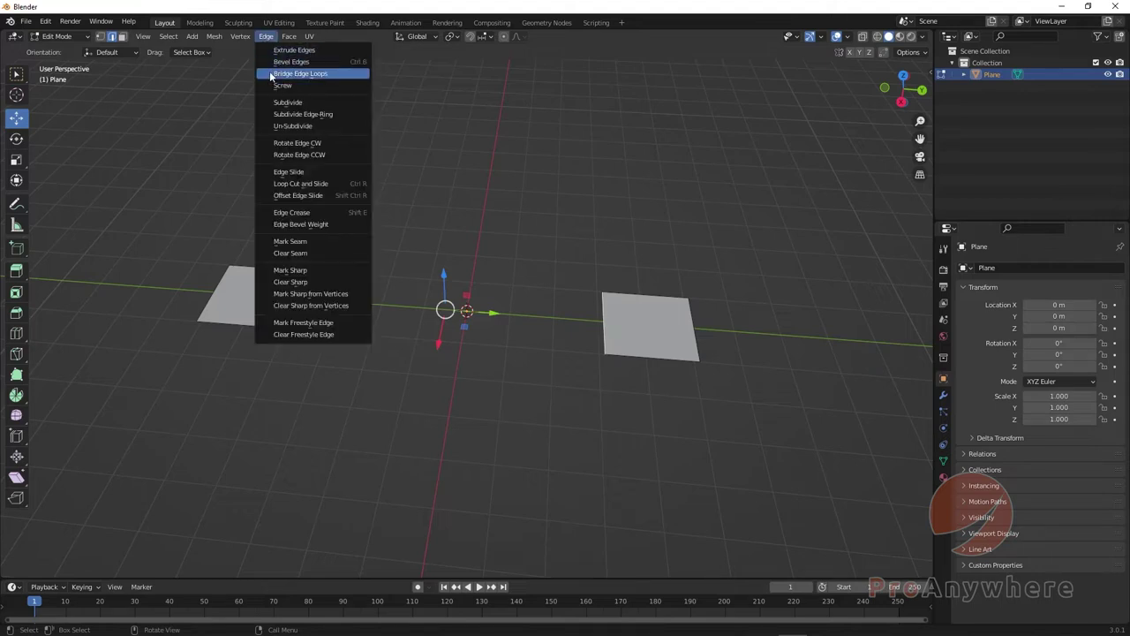
Bridge the two inner edges with Bridge Edge Loops, redoing it via Ctrl+E until kept
click(270, 74)
middle_drag(638, 327, 518, 356)
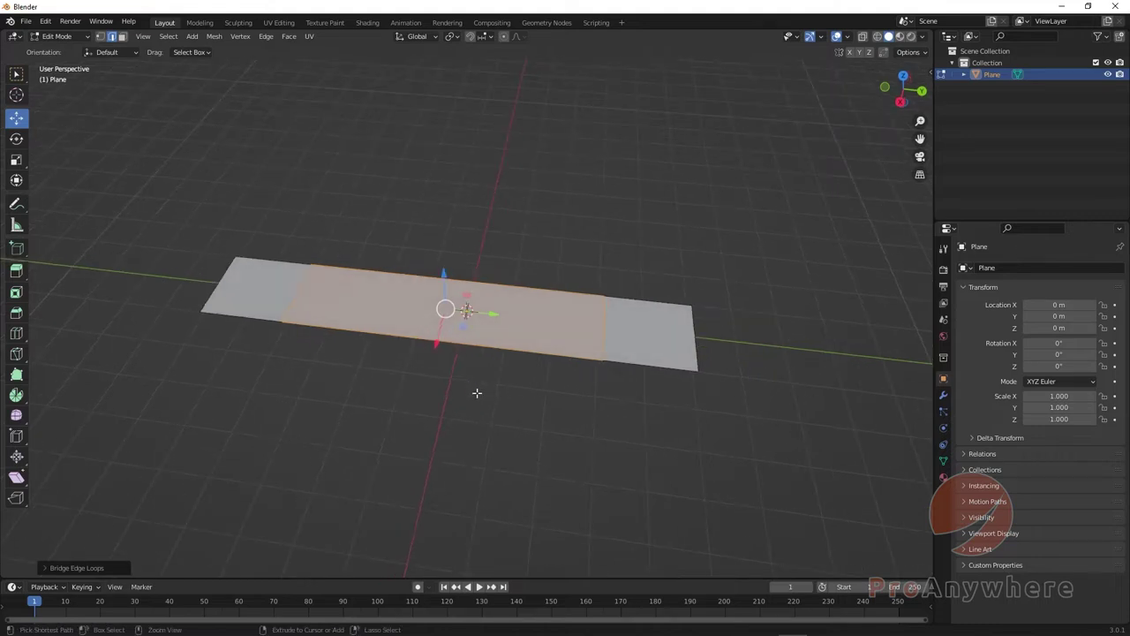
key(ctrl+z)
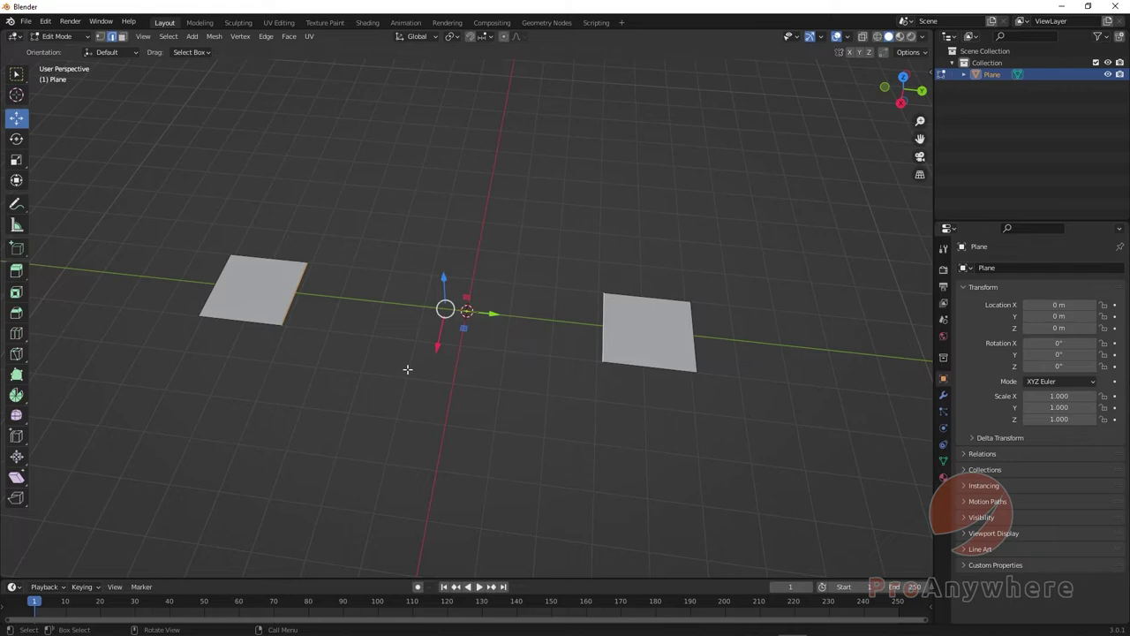
key(ctrl+e)
key(ctrl+e)
click(389, 214)
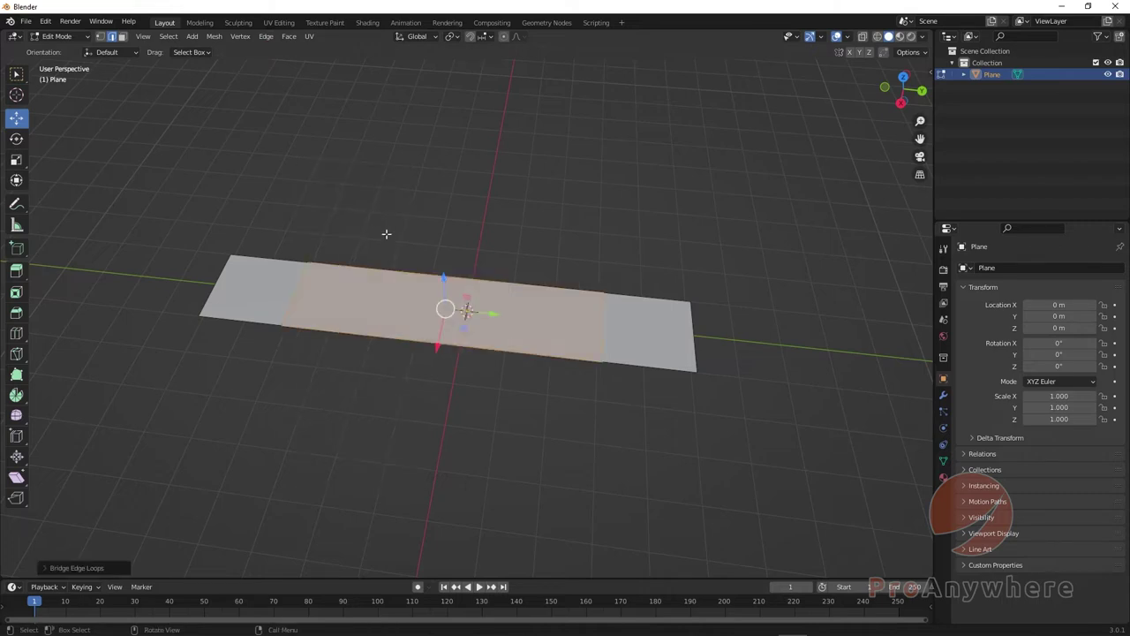
key(ctrl+z)
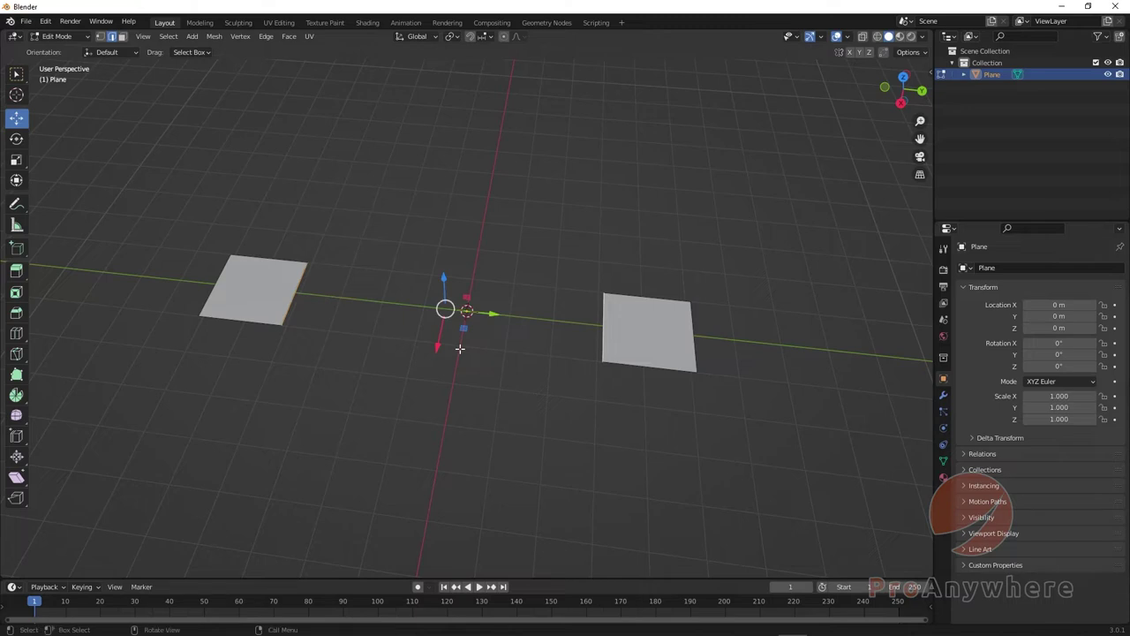
key(ctrl+e)
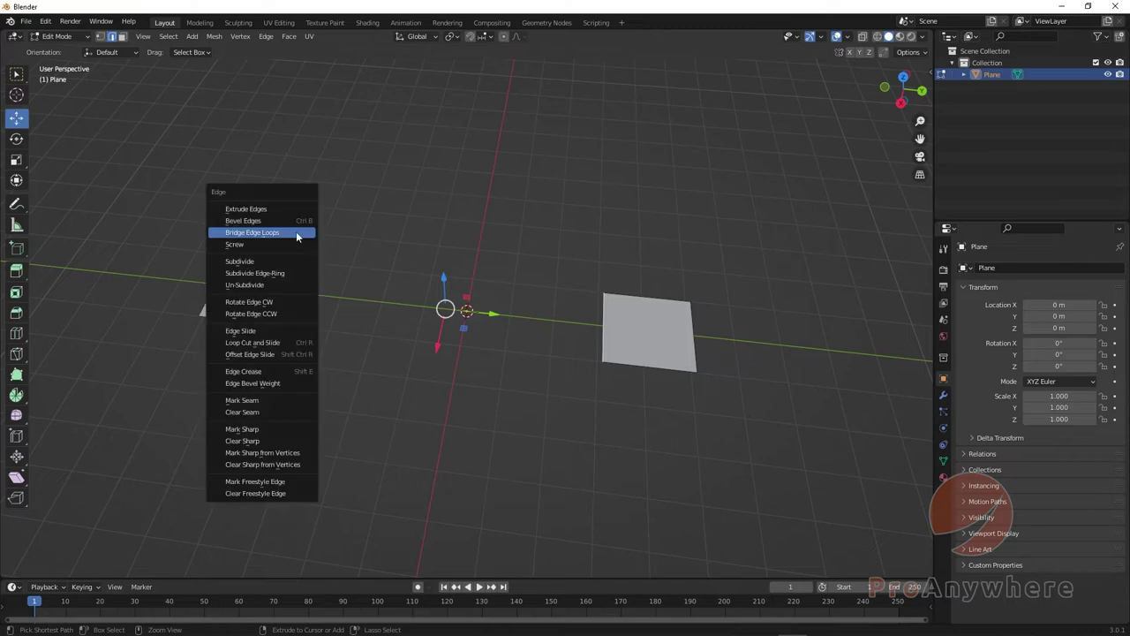
click(294, 233)
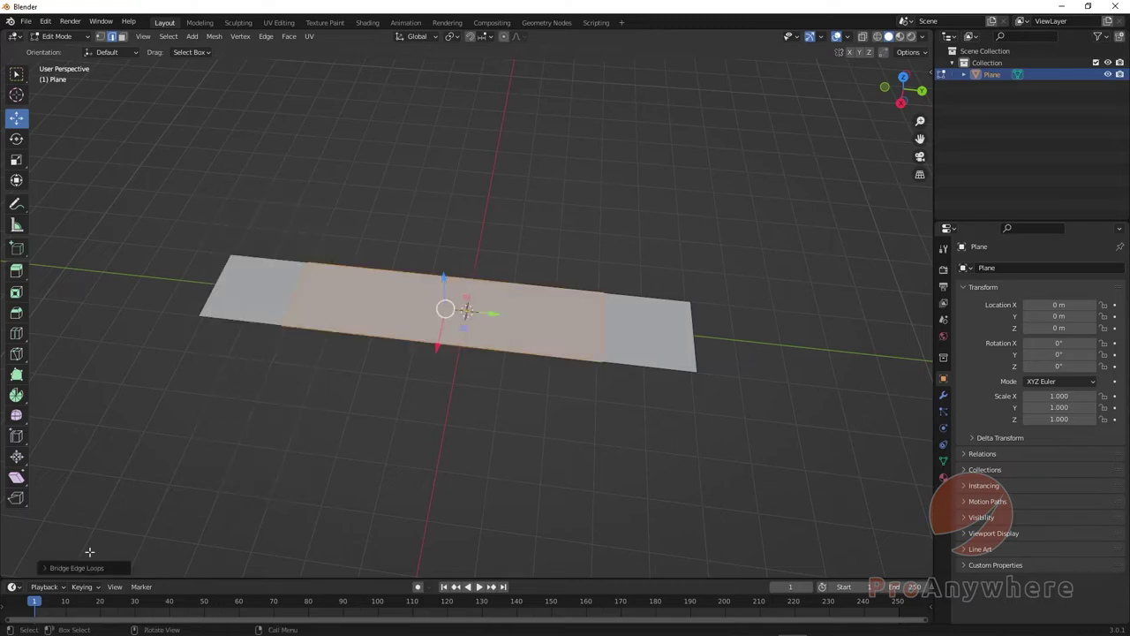
Set the Bridge Edge Loops Number of Cuts to 58, inspecting the strip in X-ray
click(60, 568)
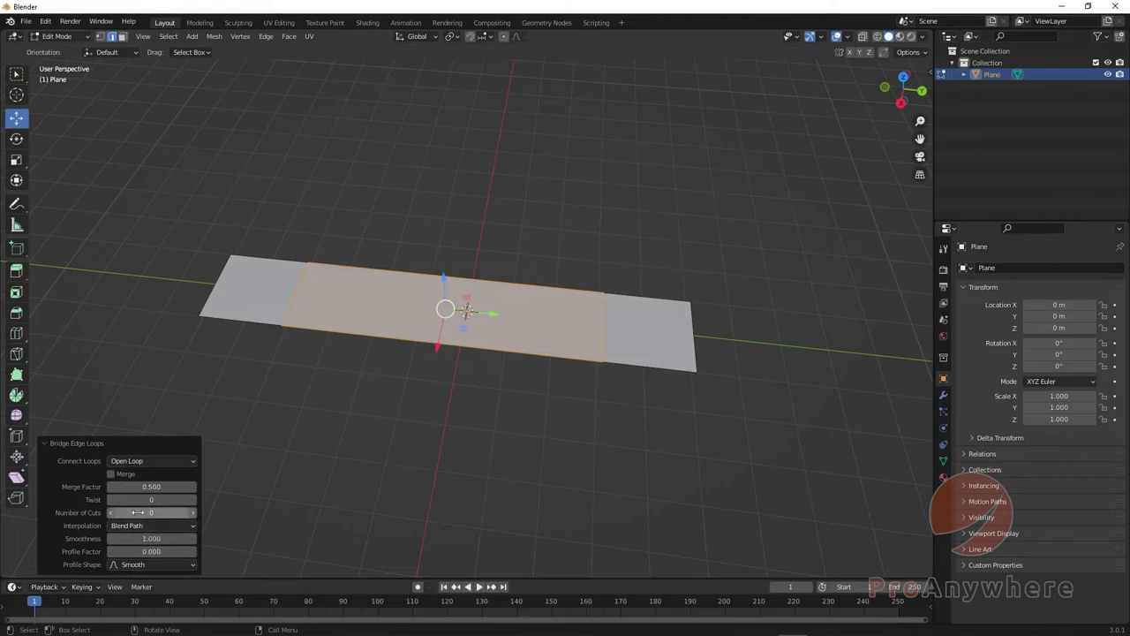
drag(150, 513, 176, 513)
middle_drag(618, 401, 466, 378)
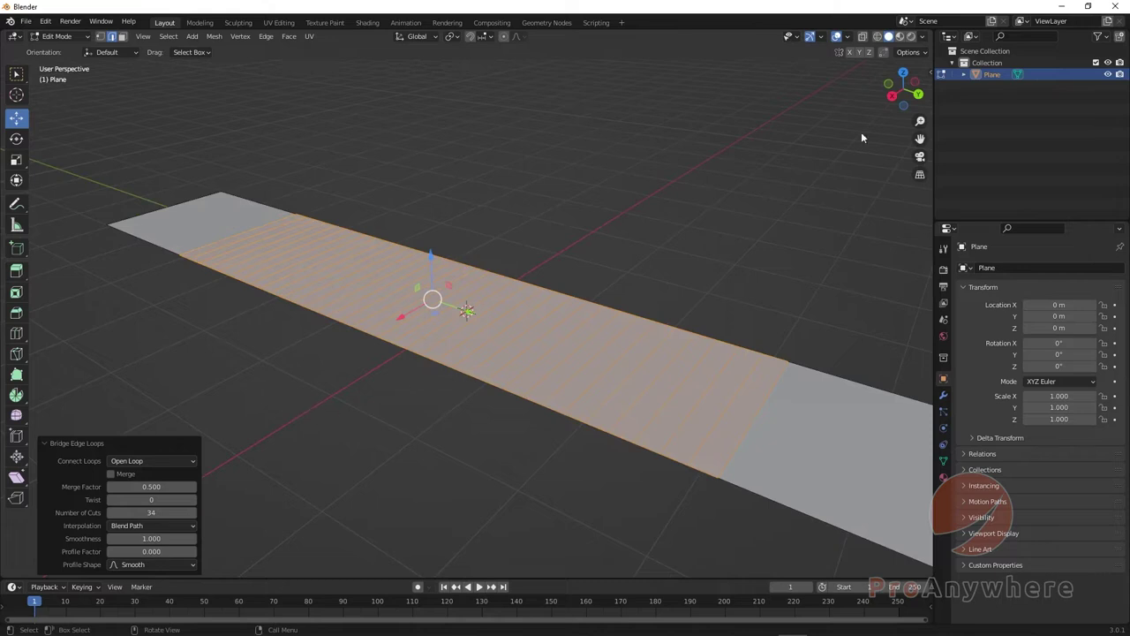
click(863, 38)
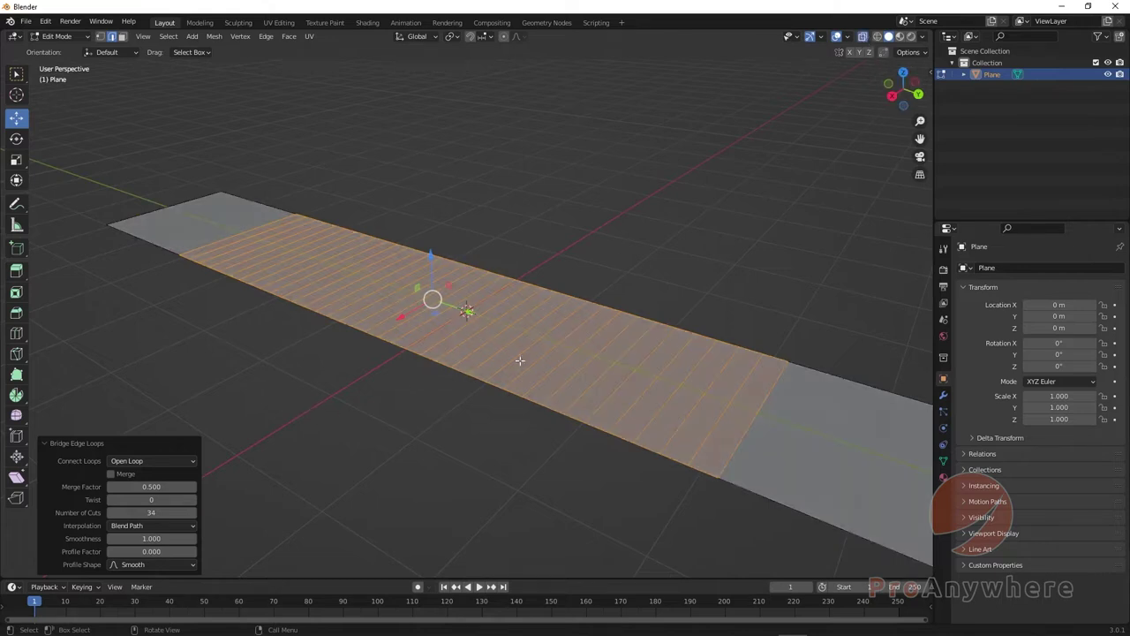
middle_drag(519, 357, 512, 433)
drag(151, 512, 96, 512)
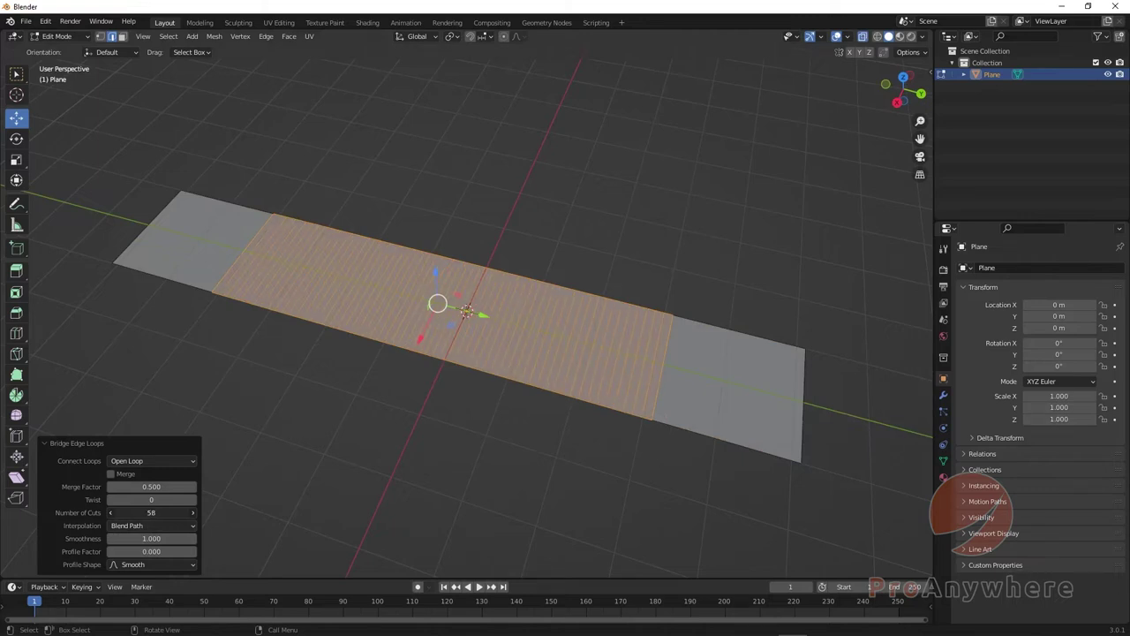
Undo the bridge, return to Object Mode, and delete the Plane object
key(ctrl+z)
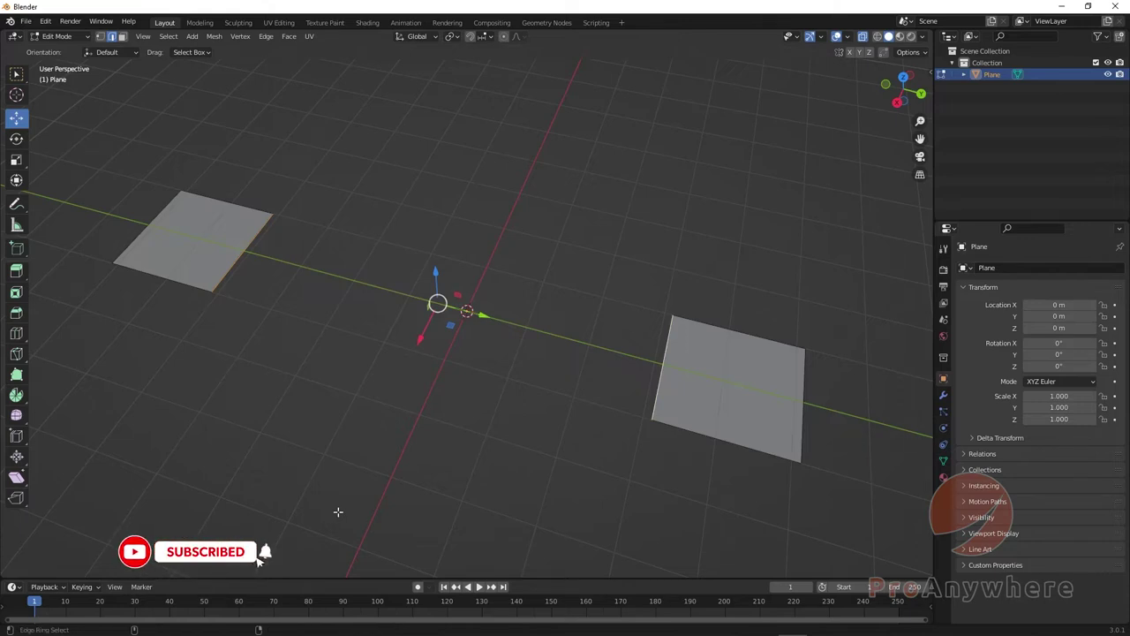
scroll(413, 420, down, 3)
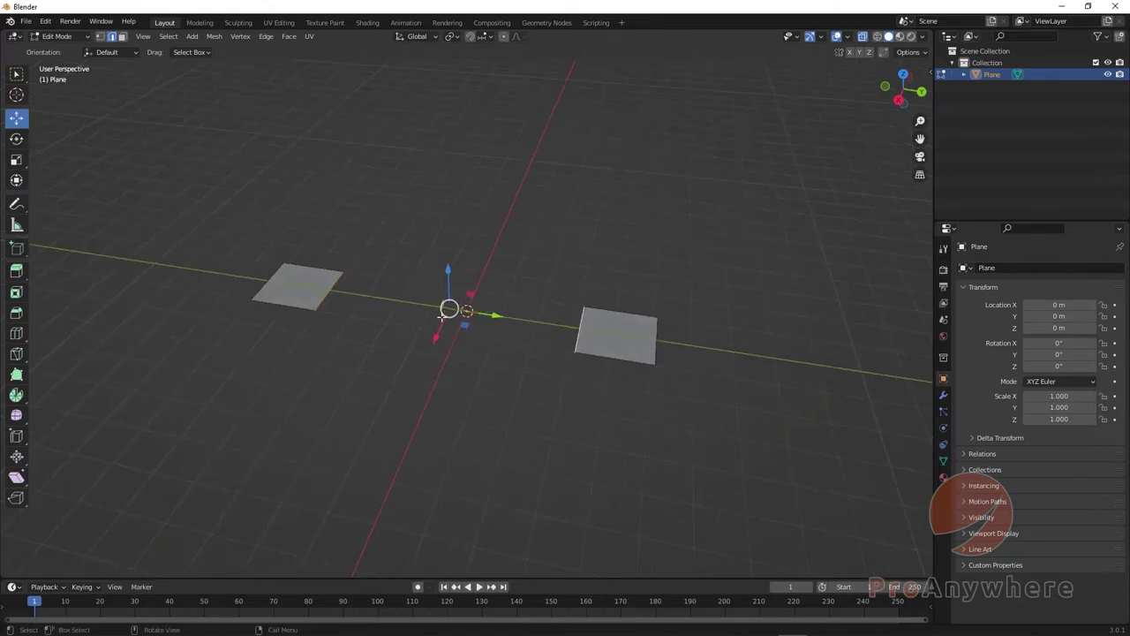
click(69, 39)
click(57, 48)
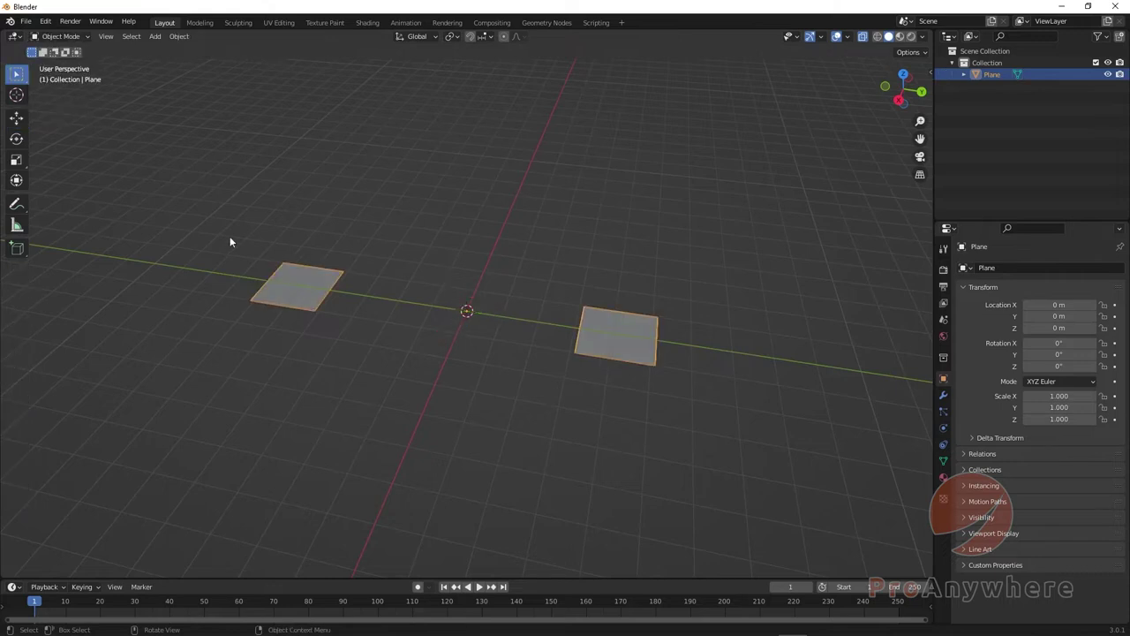
click(472, 284)
click(309, 286)
key(Delete)
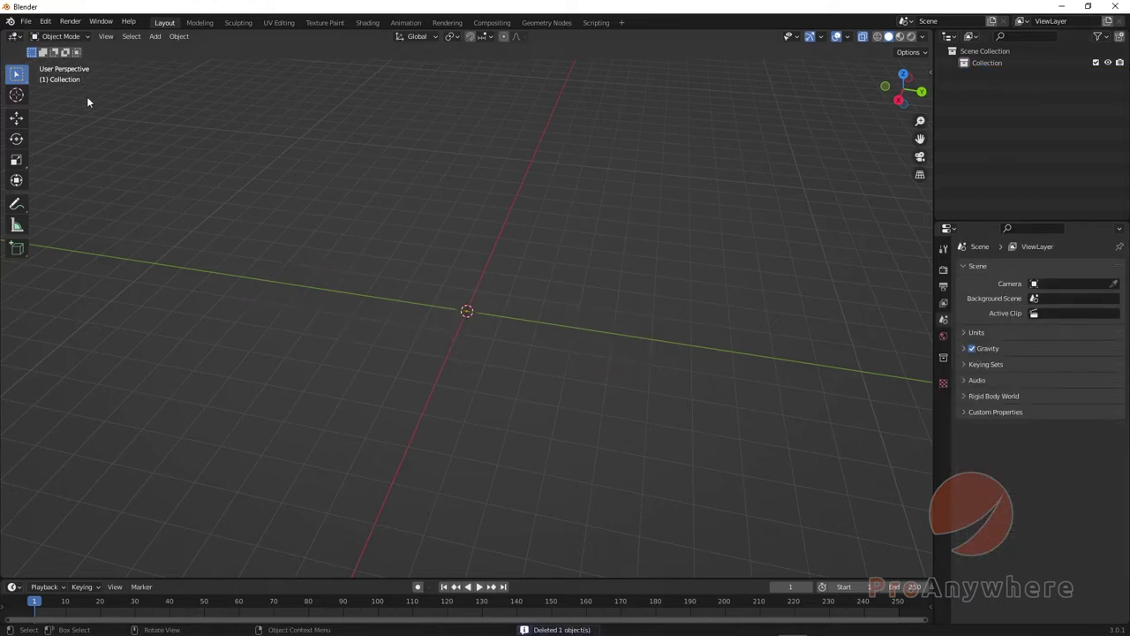
Add a UV sphere with 32 segments, 16 rings and 1 m radius, and turn X-ray off
click(160, 37)
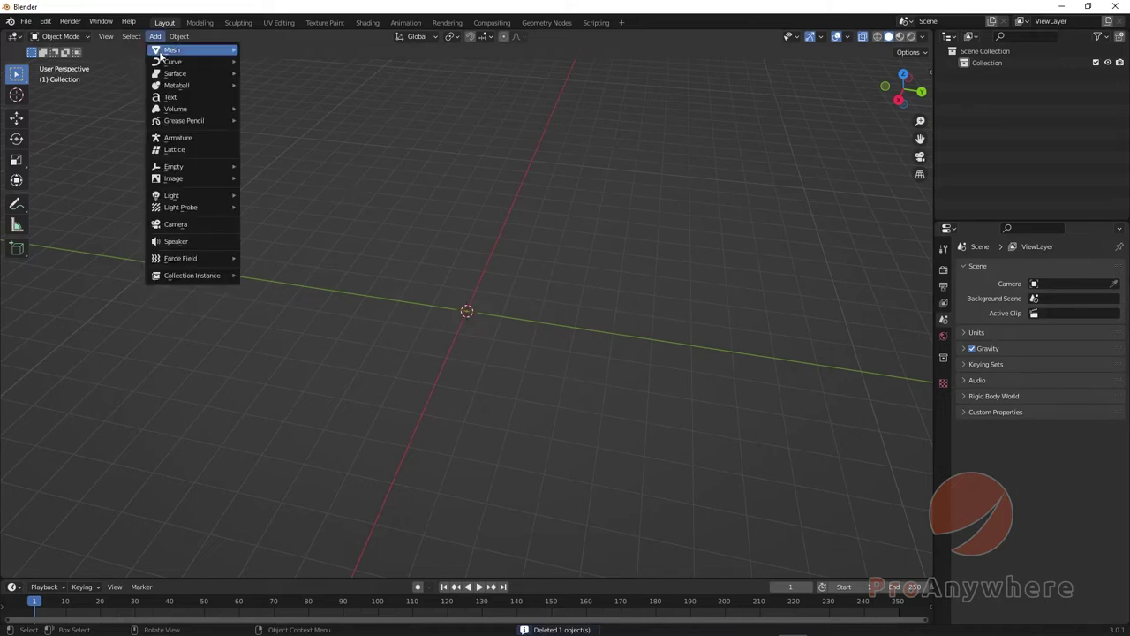
mouse_move(162, 53)
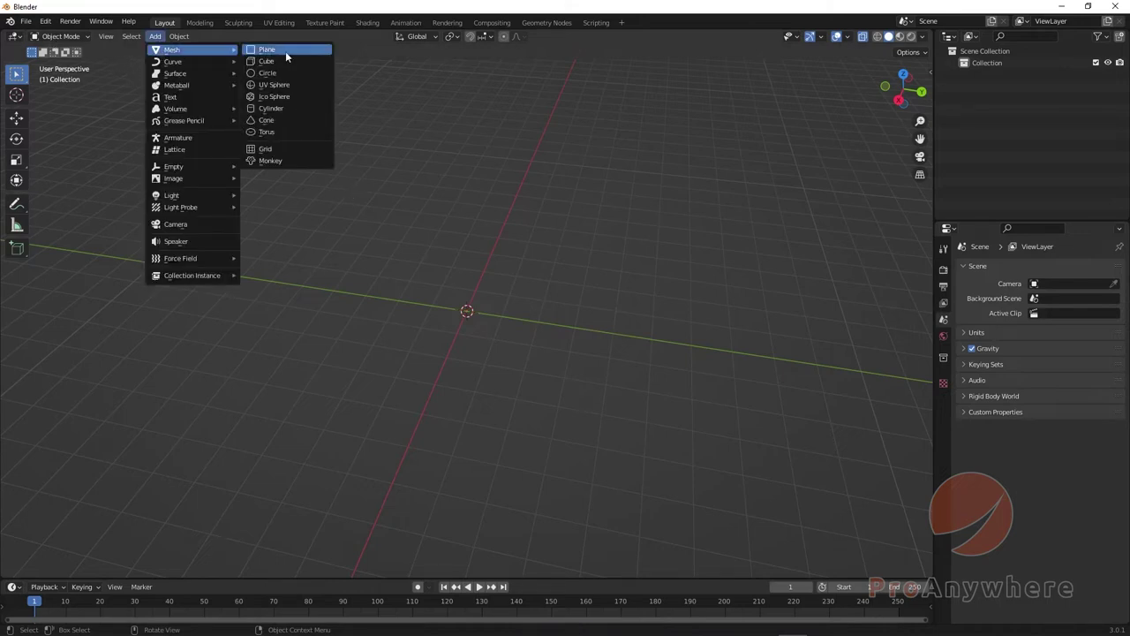
click(282, 87)
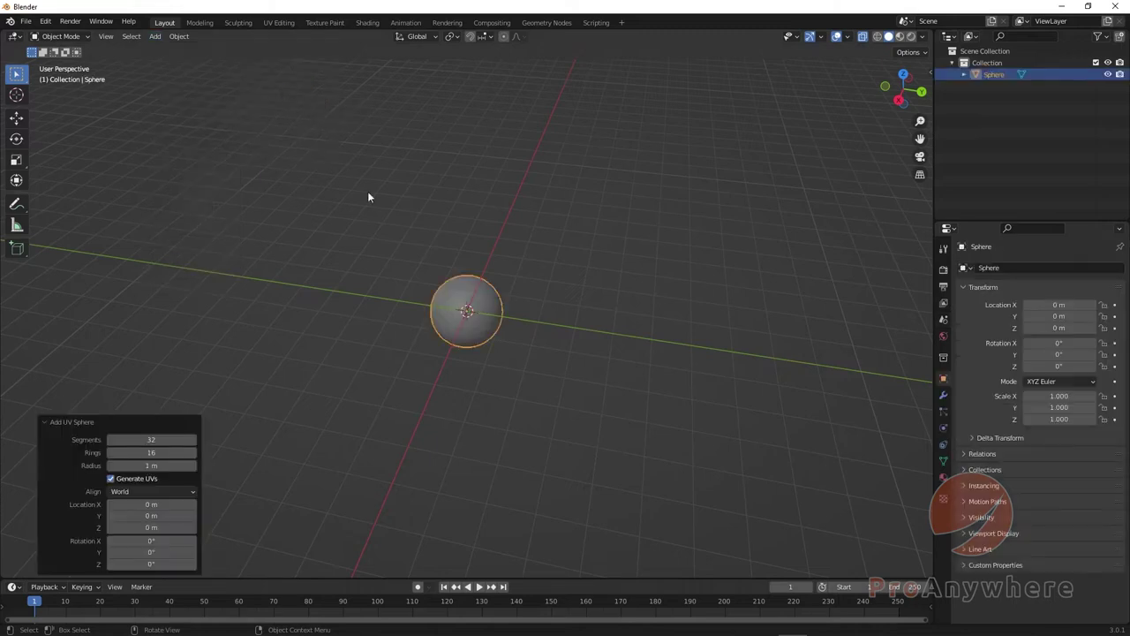
ctrl+middle_drag(367, 191, 488, 282)
scroll(378, 215, down, 5)
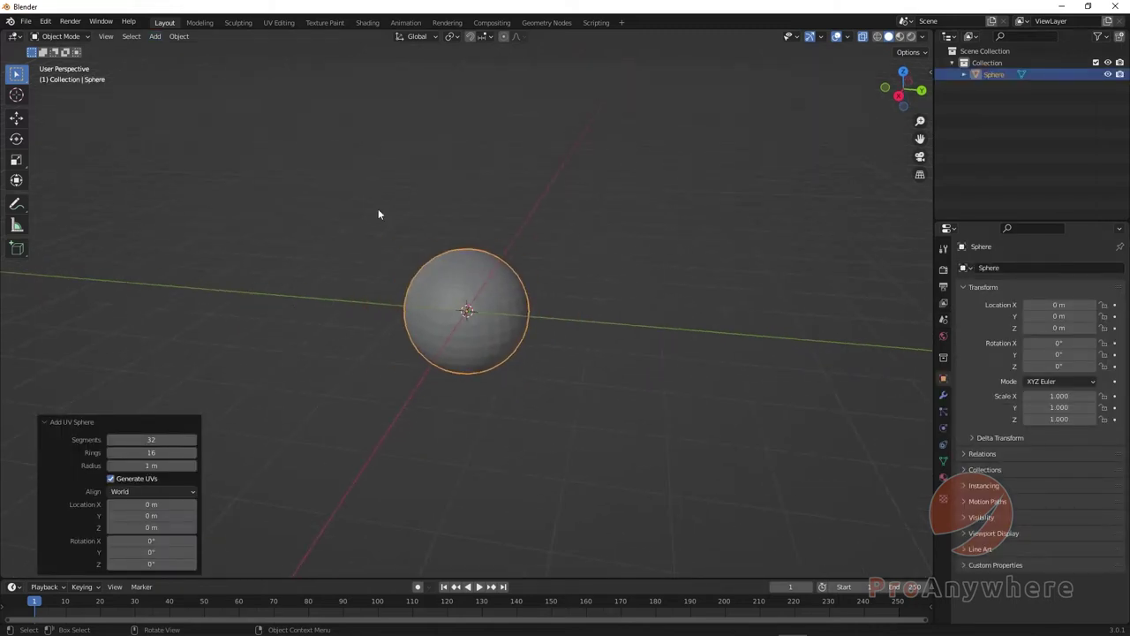
click(862, 36)
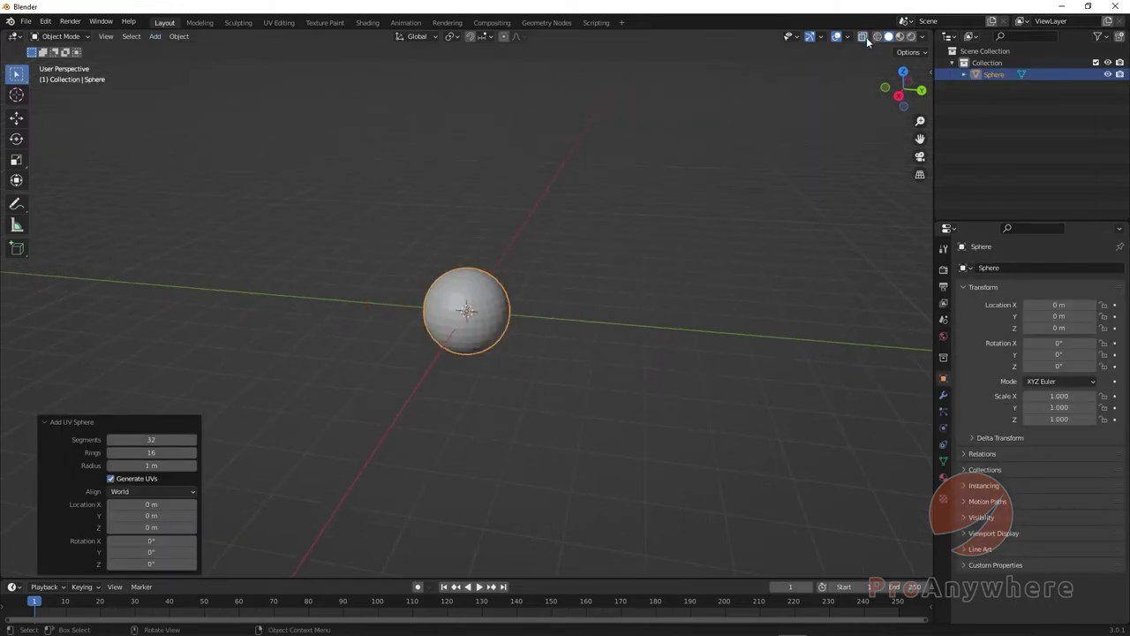
middle_drag(618, 231, 630, 273)
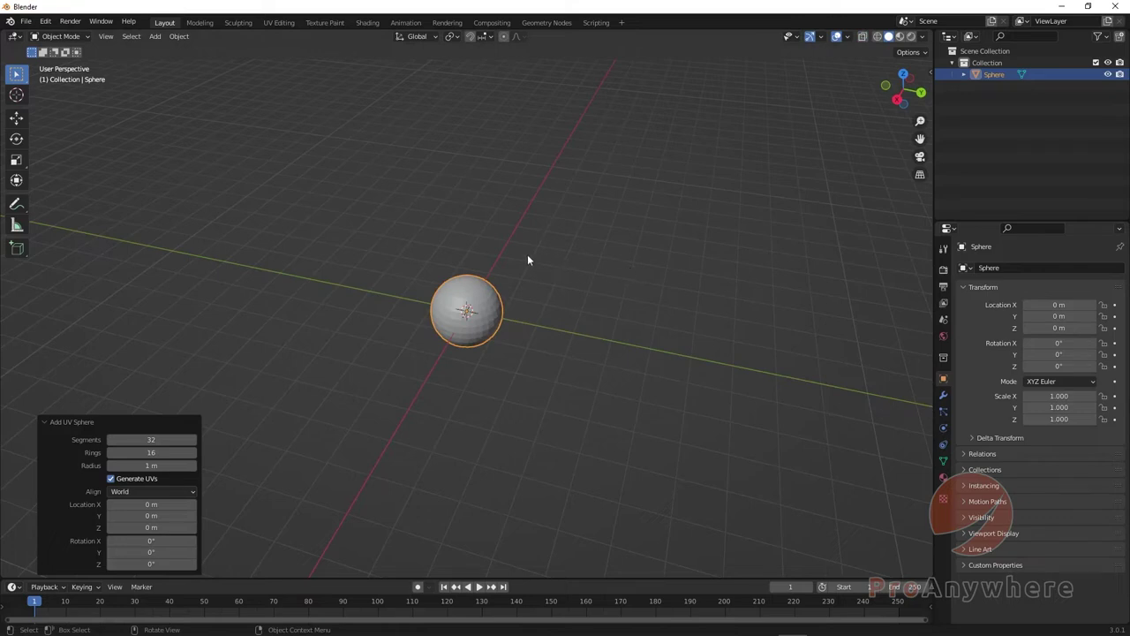
scroll(527, 254, up, 9)
scroll(549, 288, down, 14)
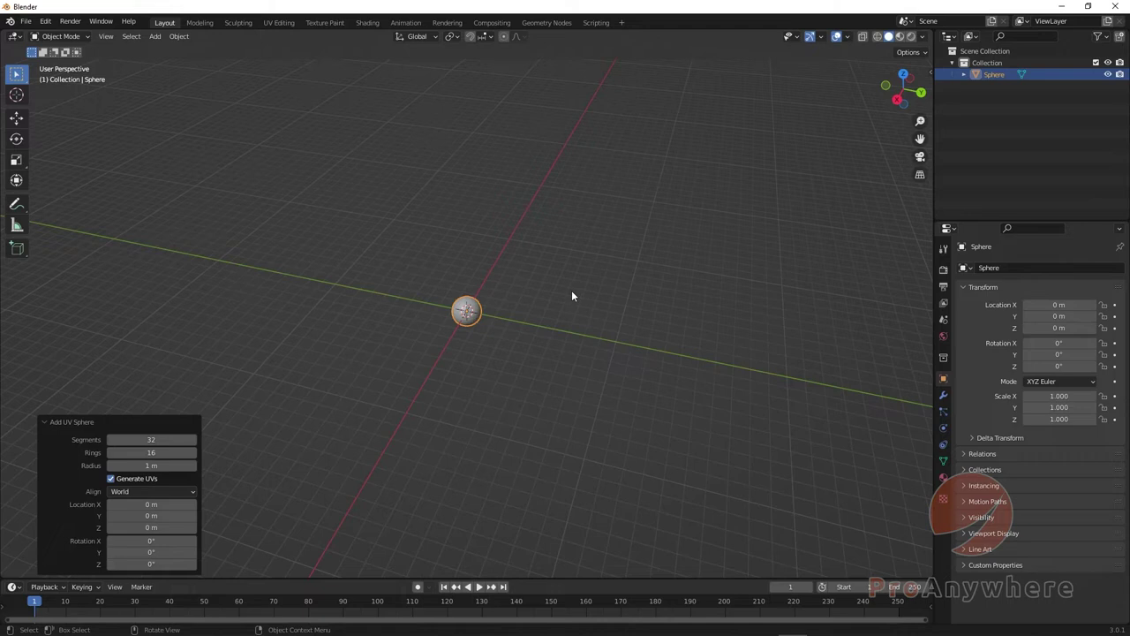
View the sphere from Top, Right and Front, then orbit back to a perspective view
key(grave)
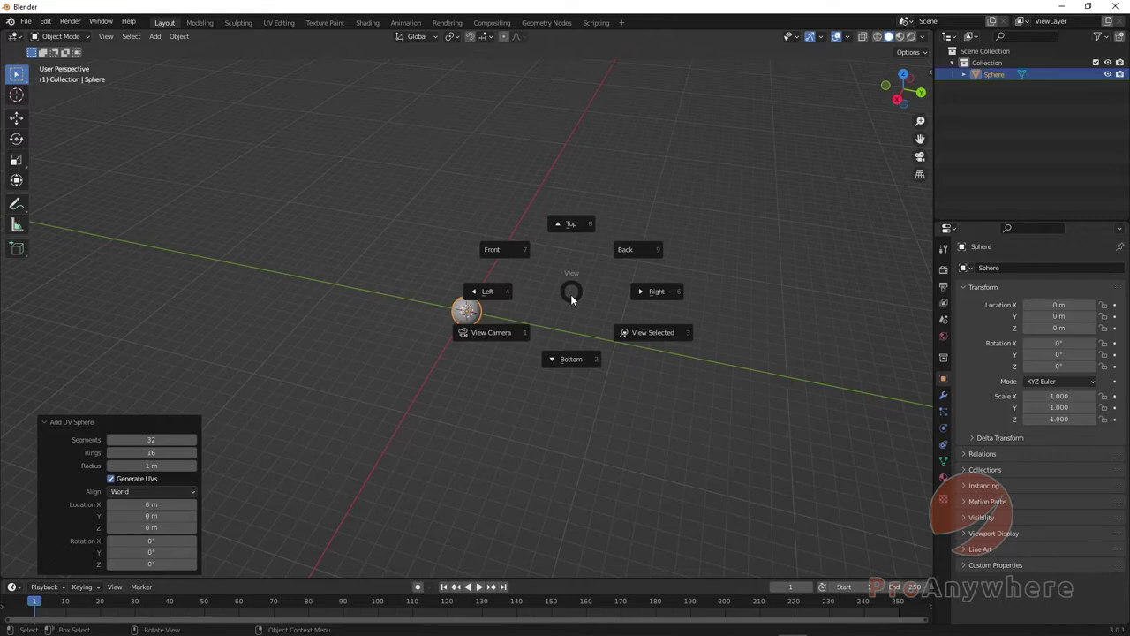
click(568, 224)
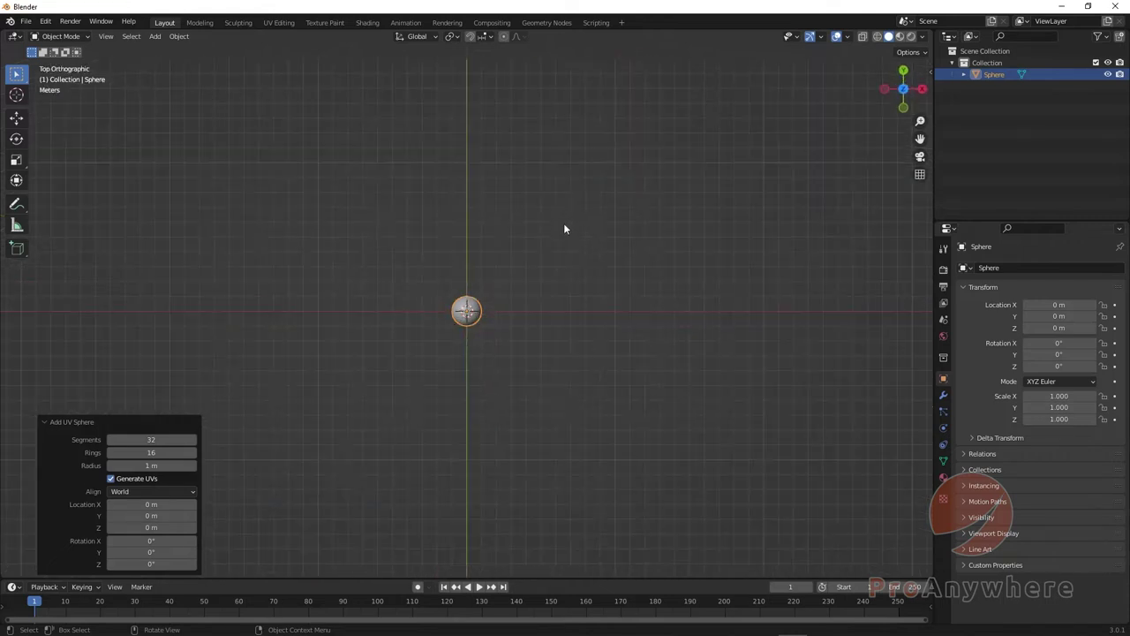
key(grave)
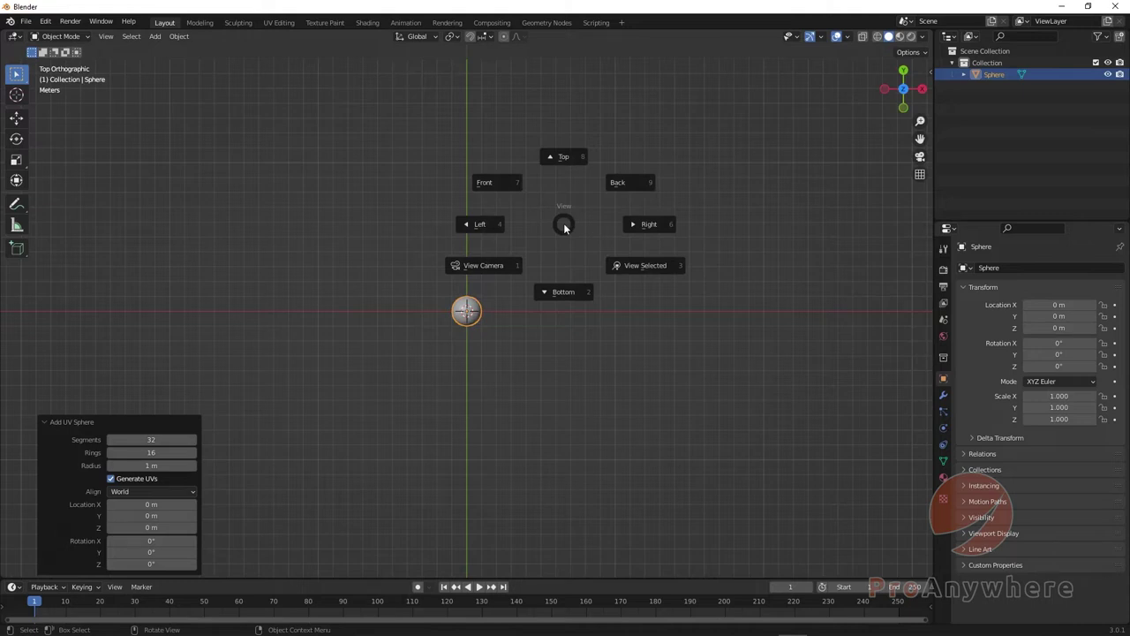
click(643, 224)
key(grave)
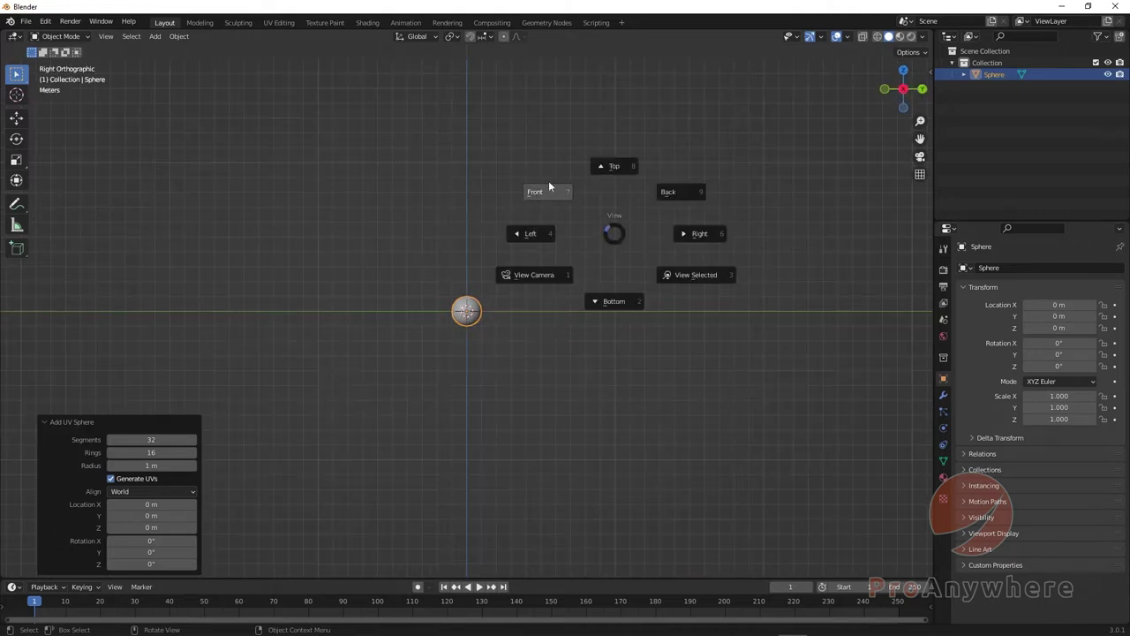
click(550, 189)
key(grave)
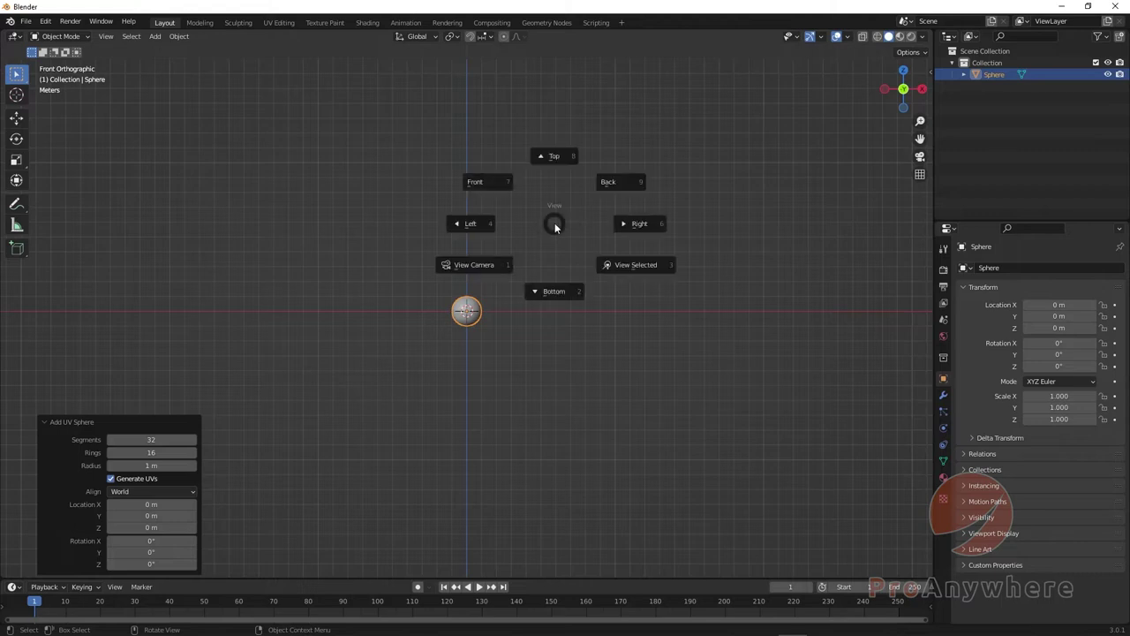
click(555, 226)
middle_drag(569, 227, 529, 255)
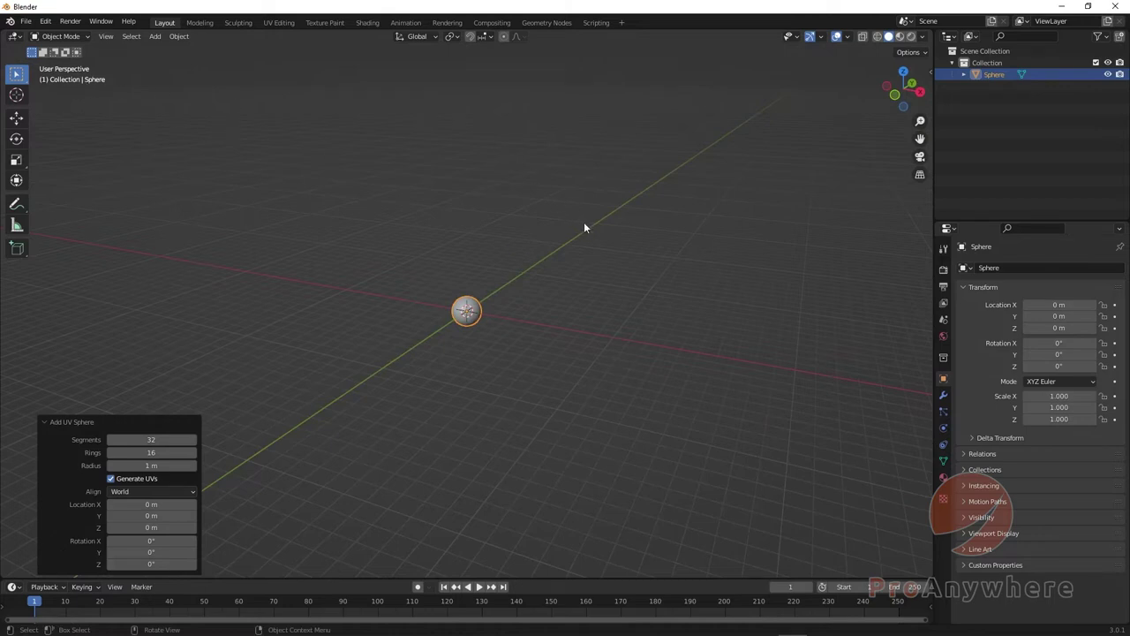
Frame the sphere with View Selected and close the Add UV Sphere panel
key(grave)
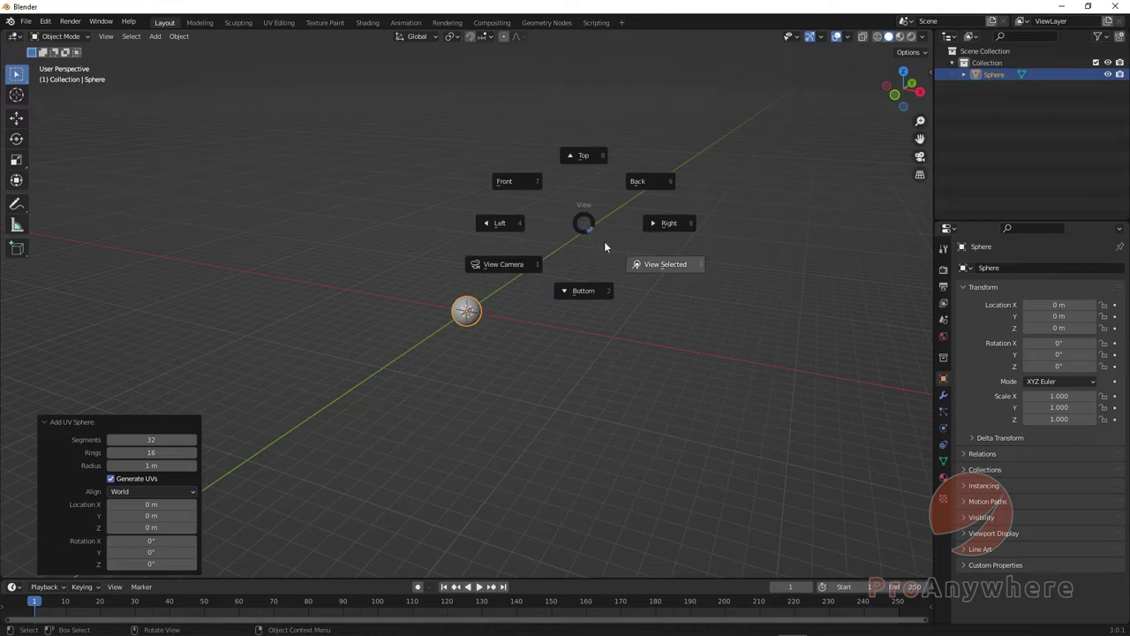
click(654, 279)
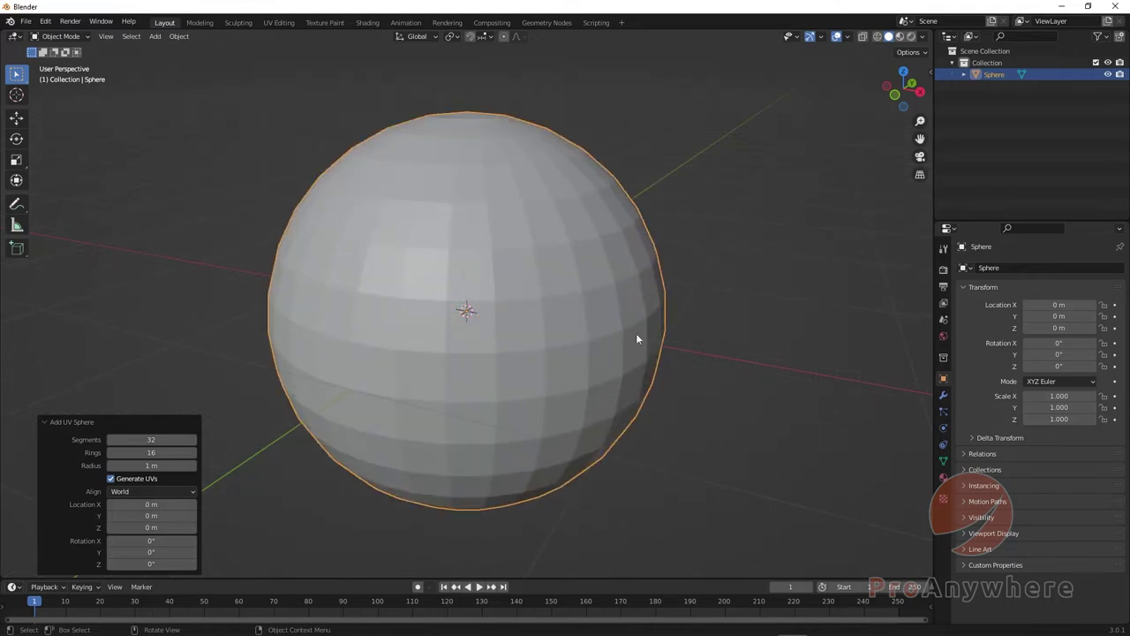
scroll(636, 333, down, 8)
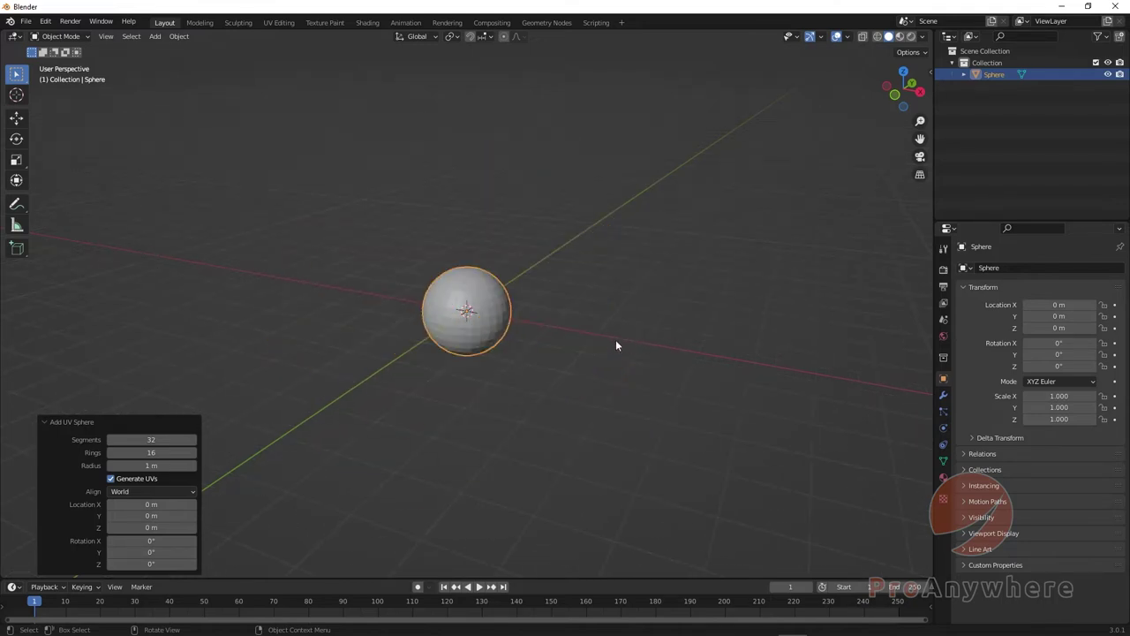
key(grave)
click(624, 344)
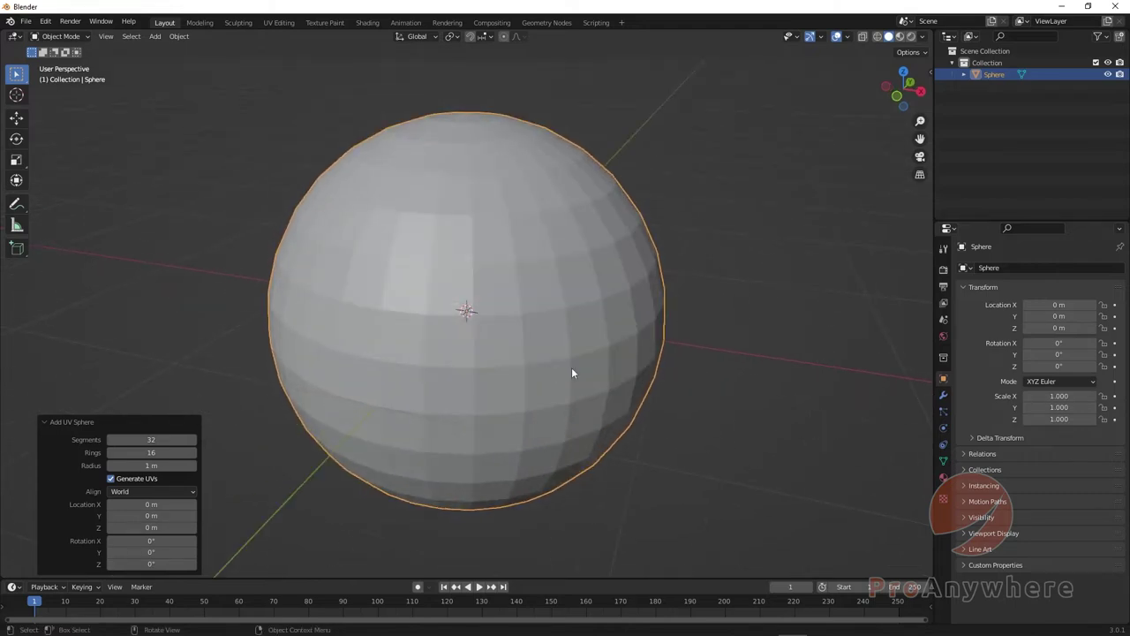
click(464, 219)
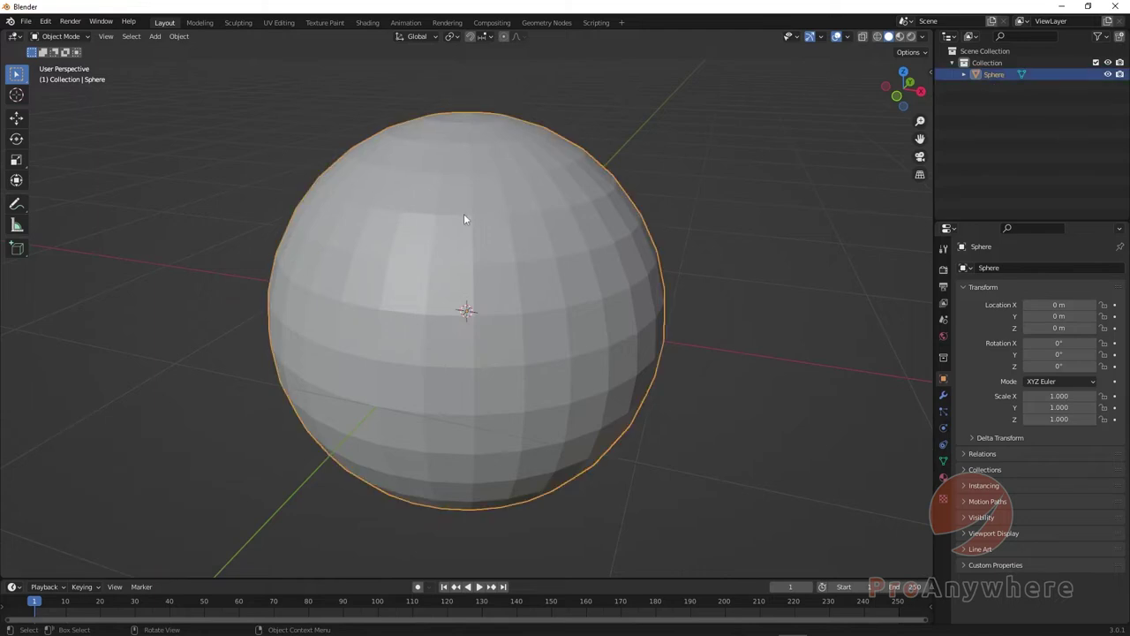
Put the sphere in Edit Mode with Face select and the box selection tool active
click(60, 36)
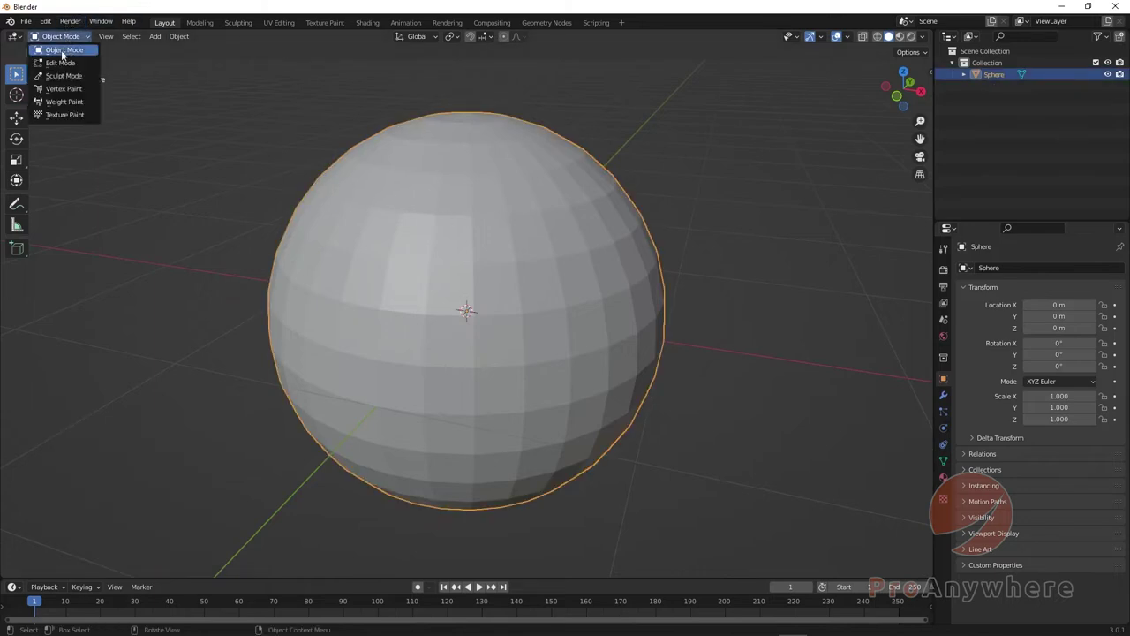
click(61, 63)
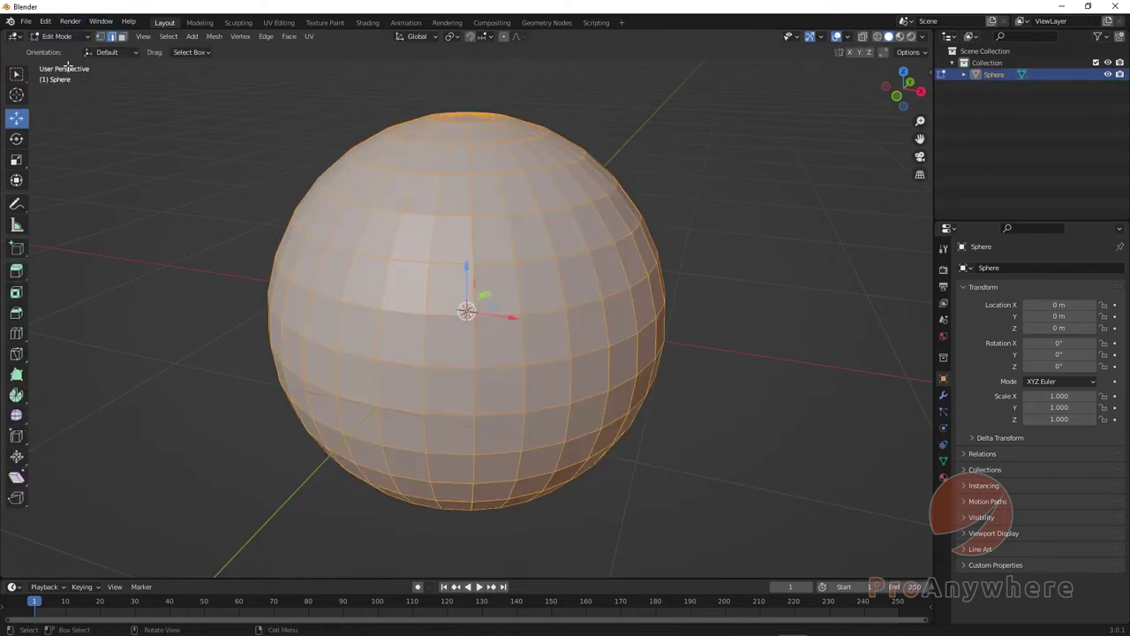
click(122, 36)
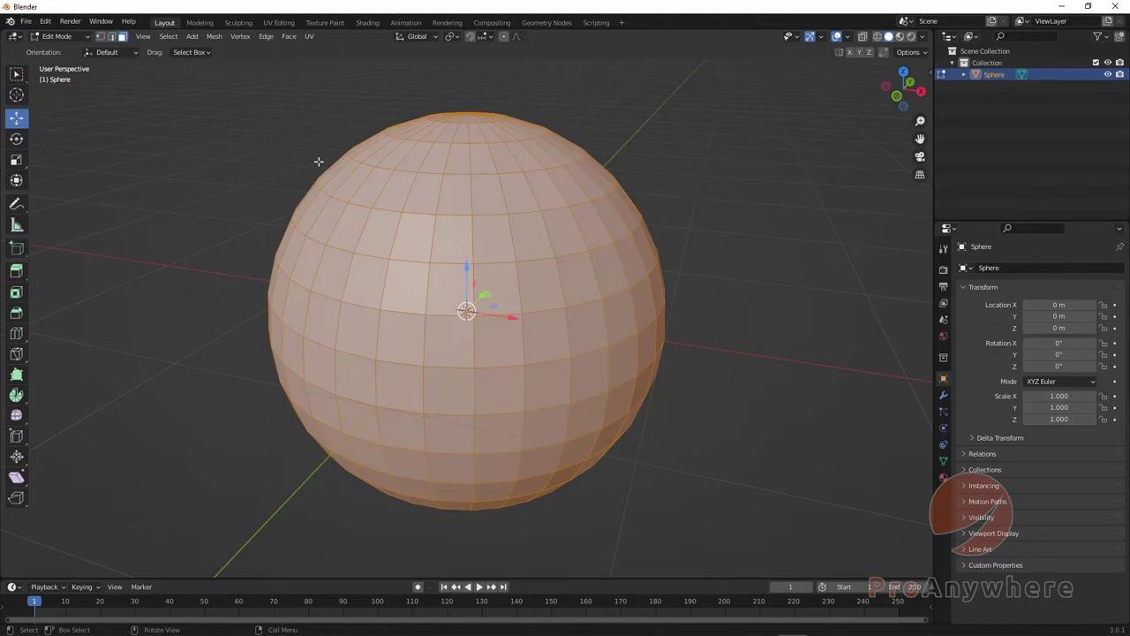
click(16, 76)
click(459, 247)
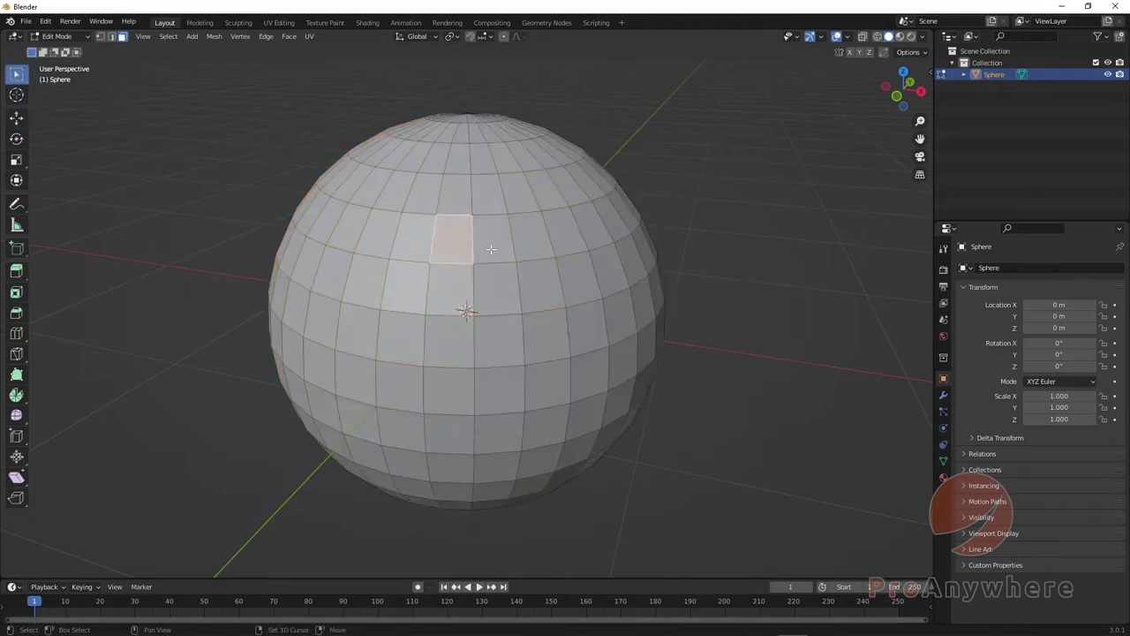
key(alt+a)
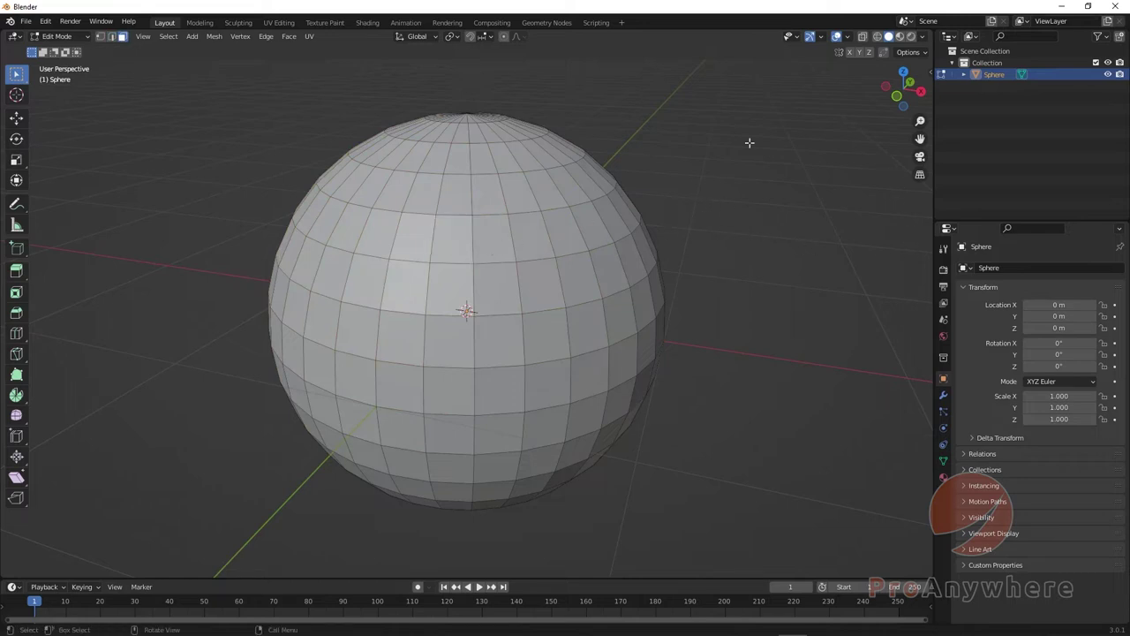
Select six faces on the sphere's upper front and delete them to open a hole
drag(696, 157, 746, 221)
shift+click(448, 244)
shift+click(487, 240)
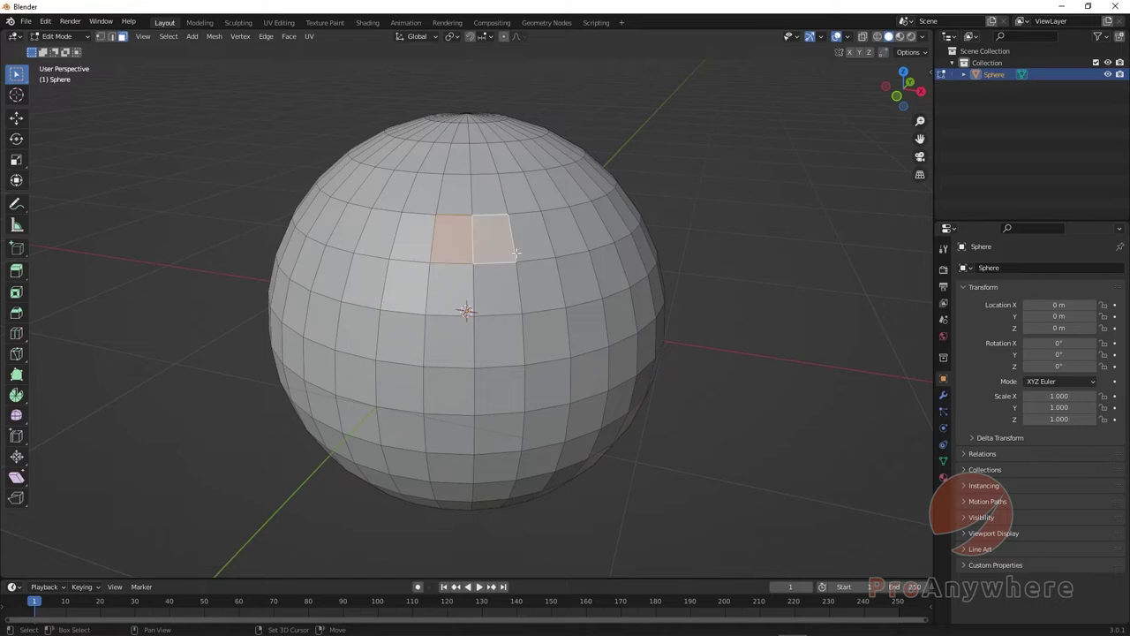
shift+click(523, 249)
shift+click(531, 281)
shift+click(490, 295)
shift+click(454, 297)
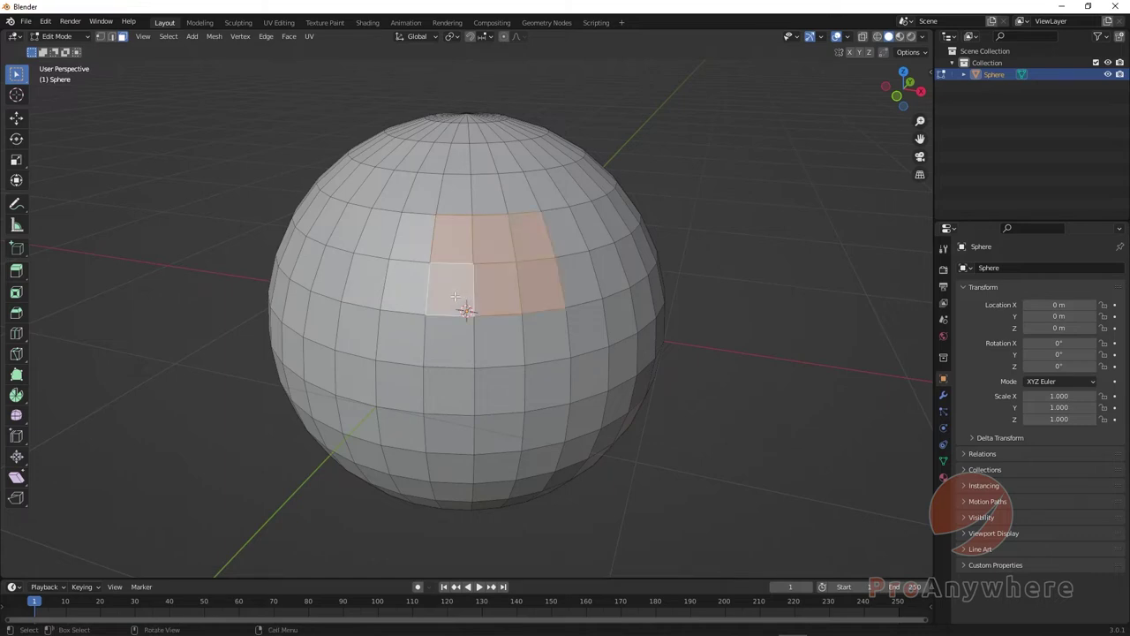
key(x)
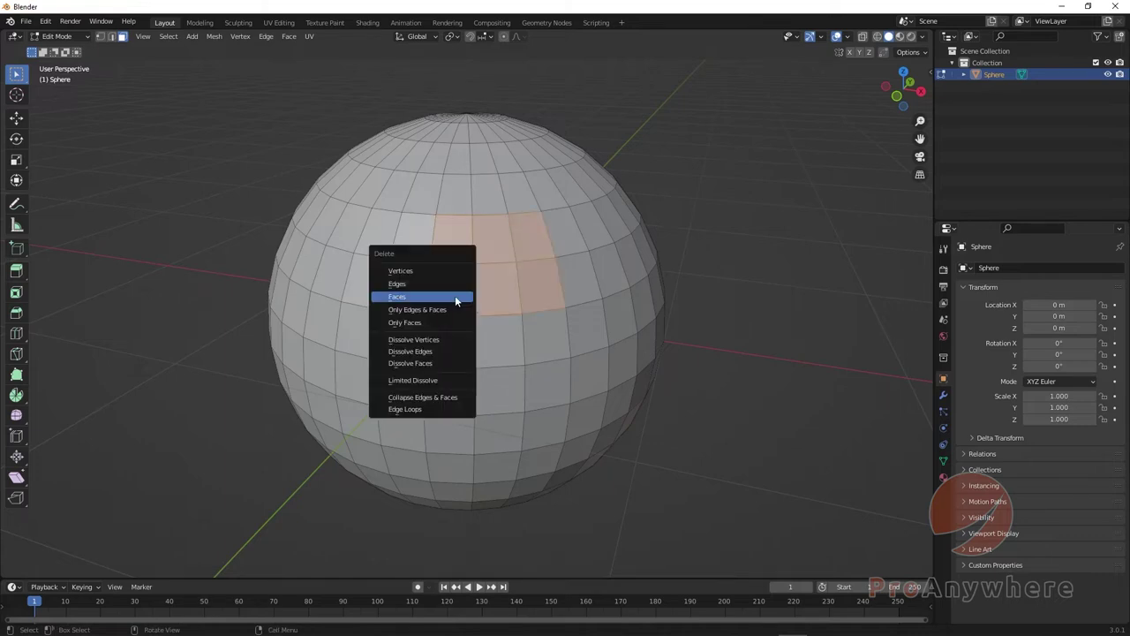
click(455, 301)
middle_drag(579, 328, 537, 263)
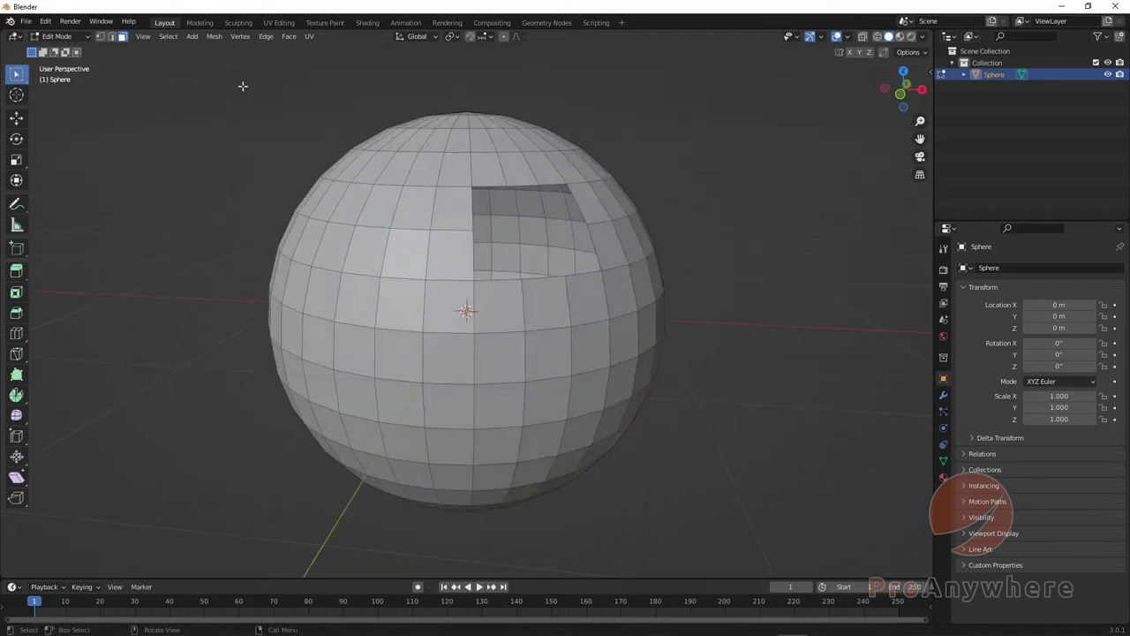
In Edge select mode, Alt+click to select the hole's boundary edge loop
click(111, 36)
middle_drag(494, 221, 454, 195)
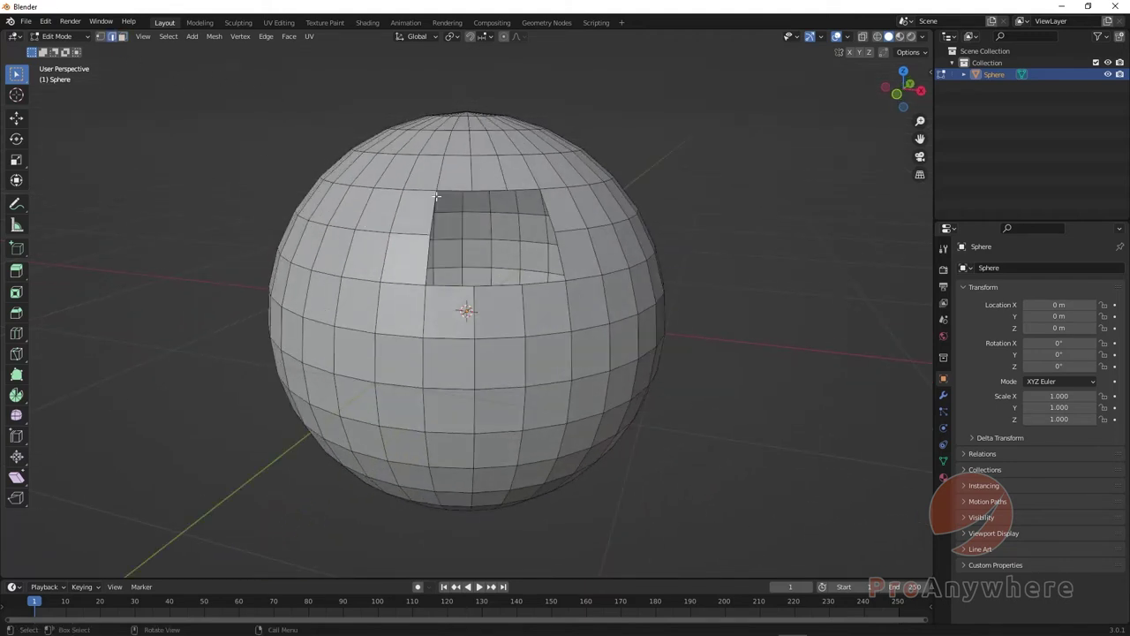
alt+click(488, 189)
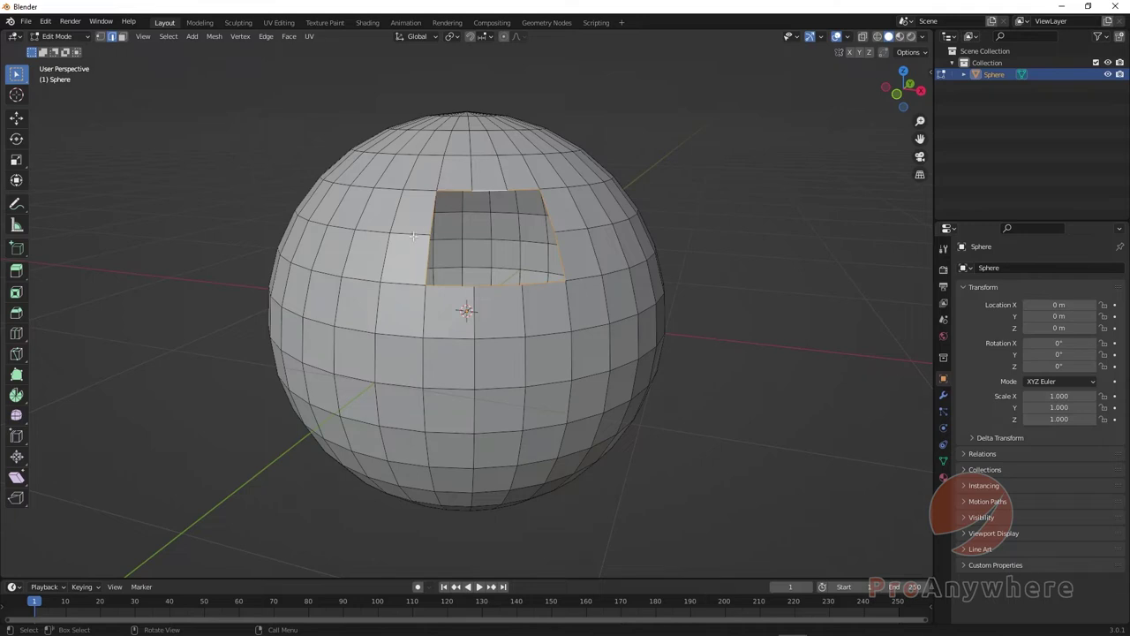
middle_drag(436, 274, 512, 268)
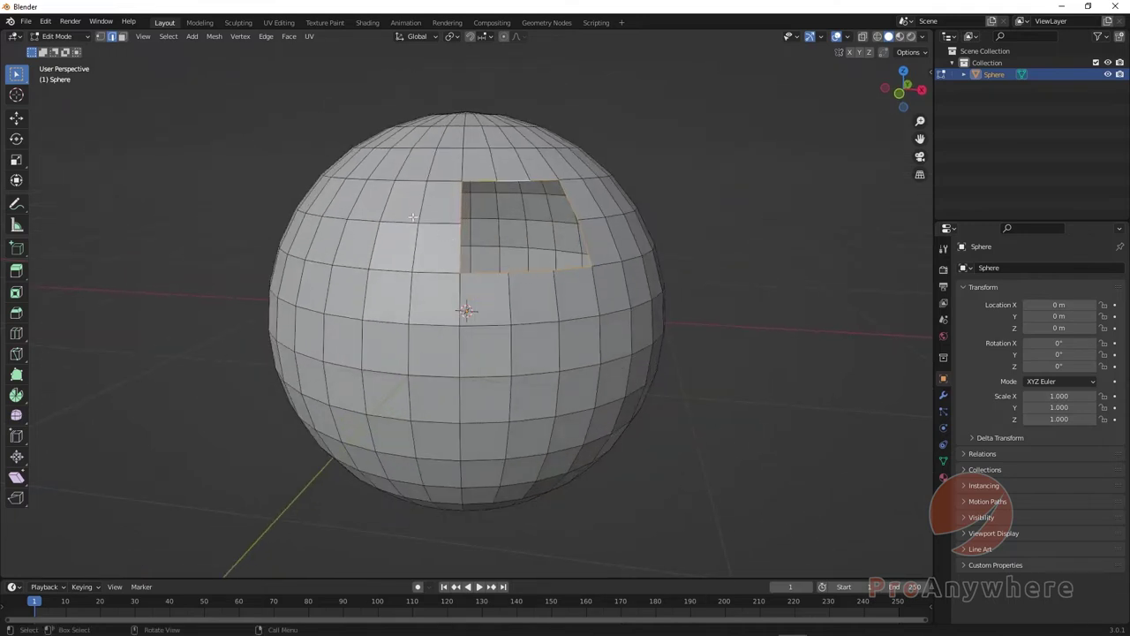
click(238, 37)
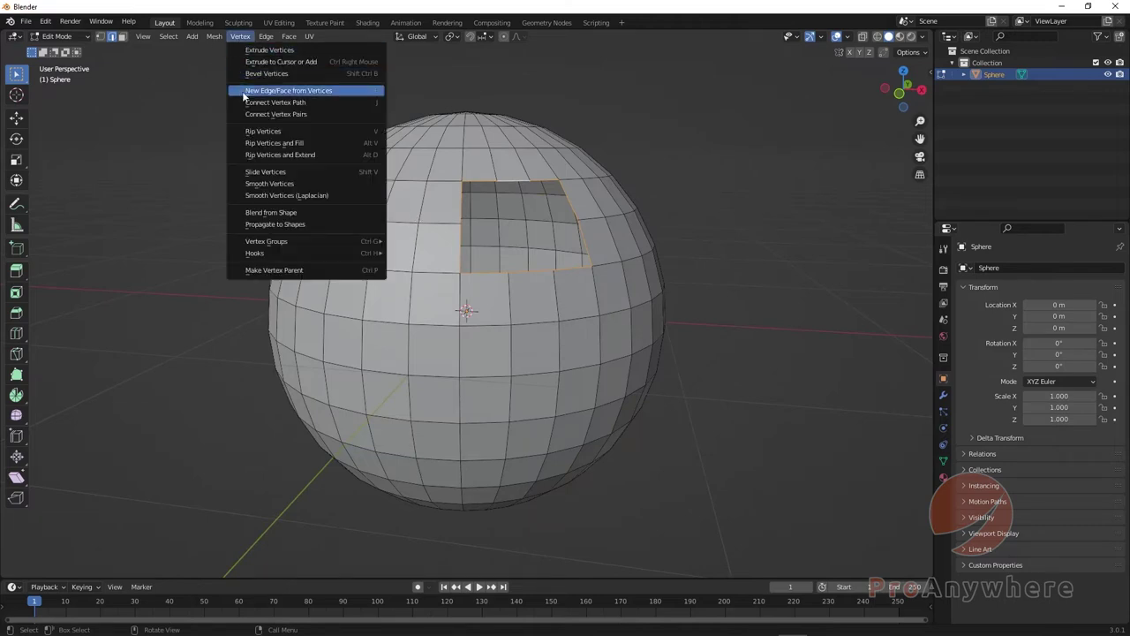
click(311, 91)
middle_drag(348, 150, 233, 107)
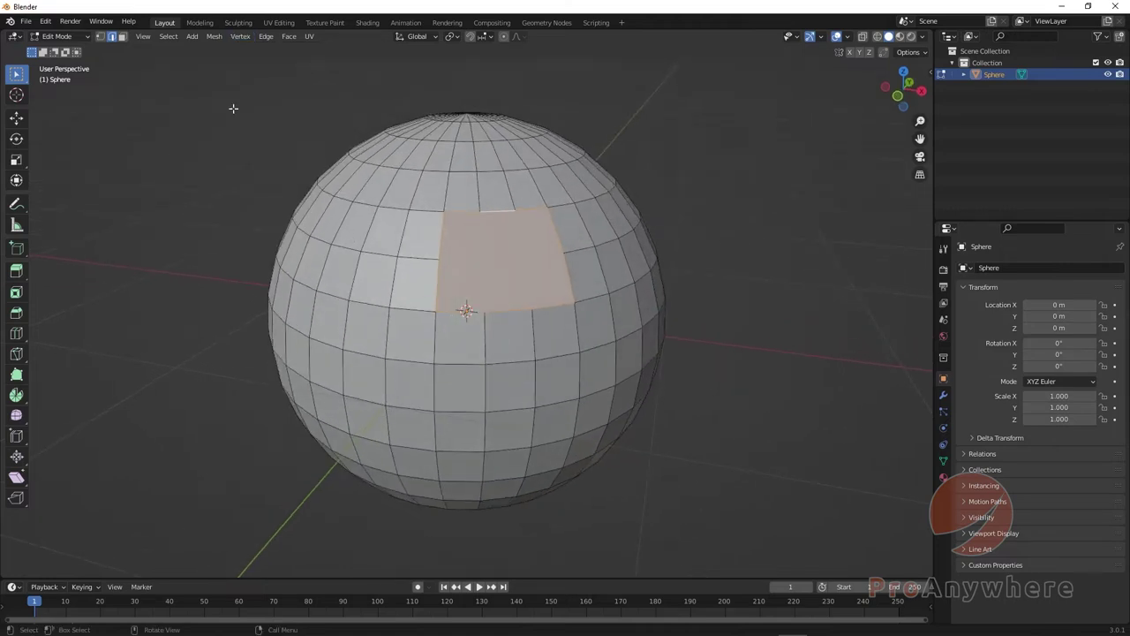
scroll(529, 265, up, 2)
middle_drag(541, 285, 512, 159)
click(101, 38)
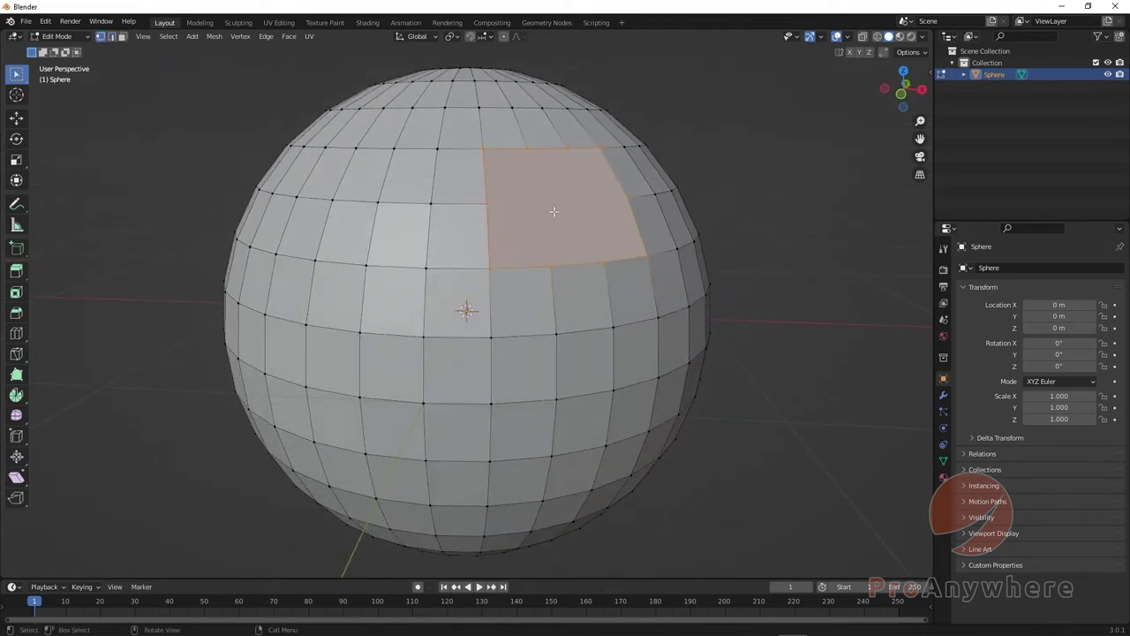
middle_drag(594, 234, 516, 248)
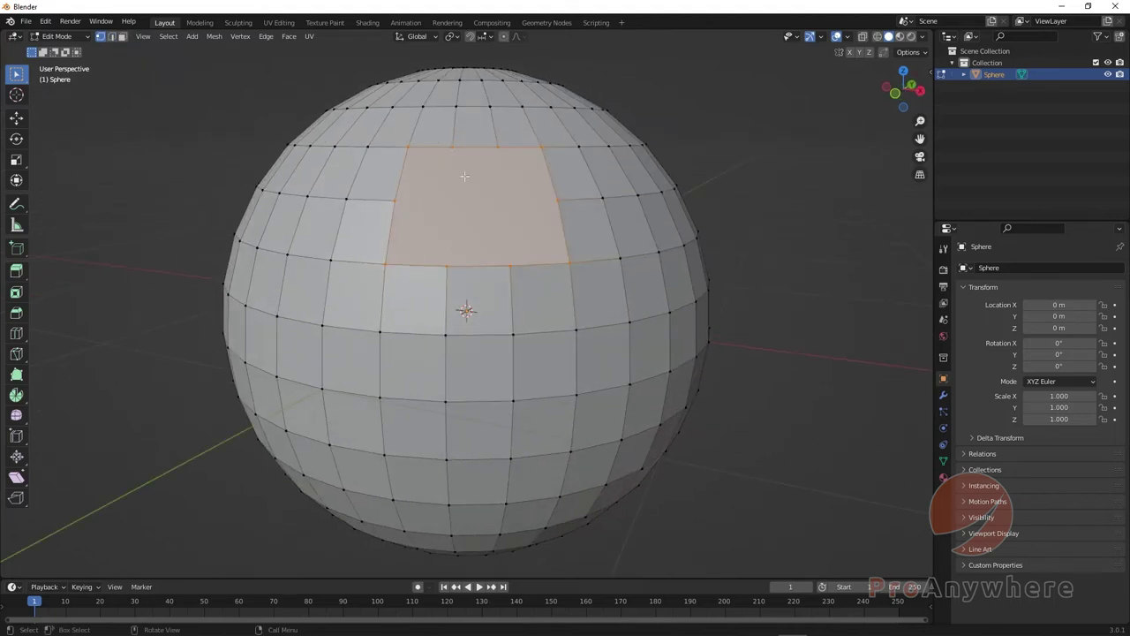
middle_drag(464, 176, 466, 298)
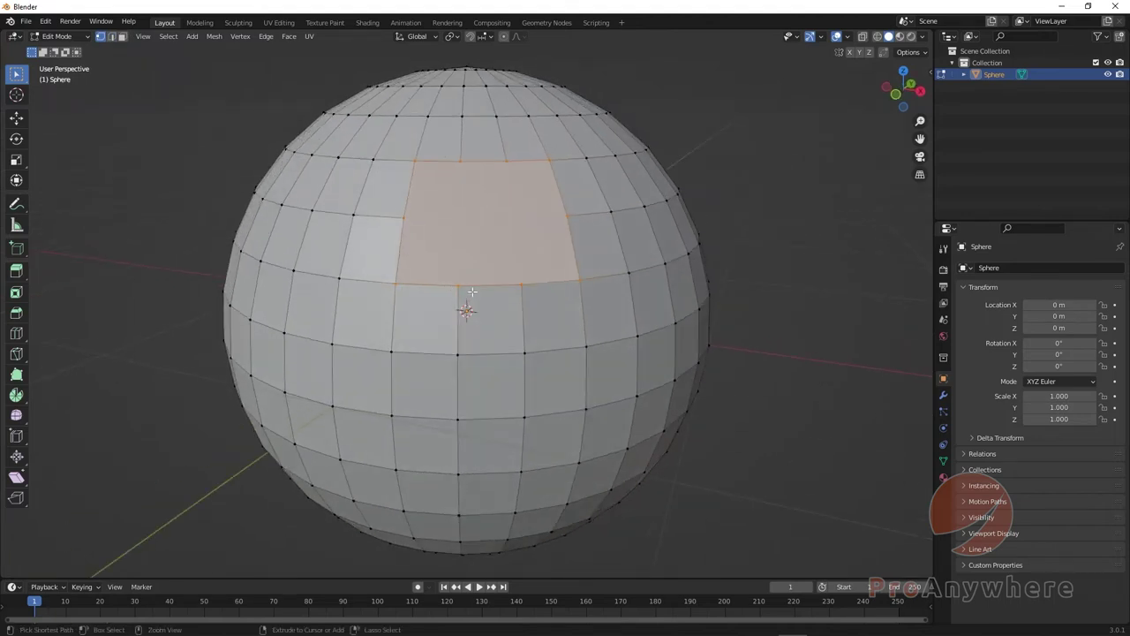
key(2)
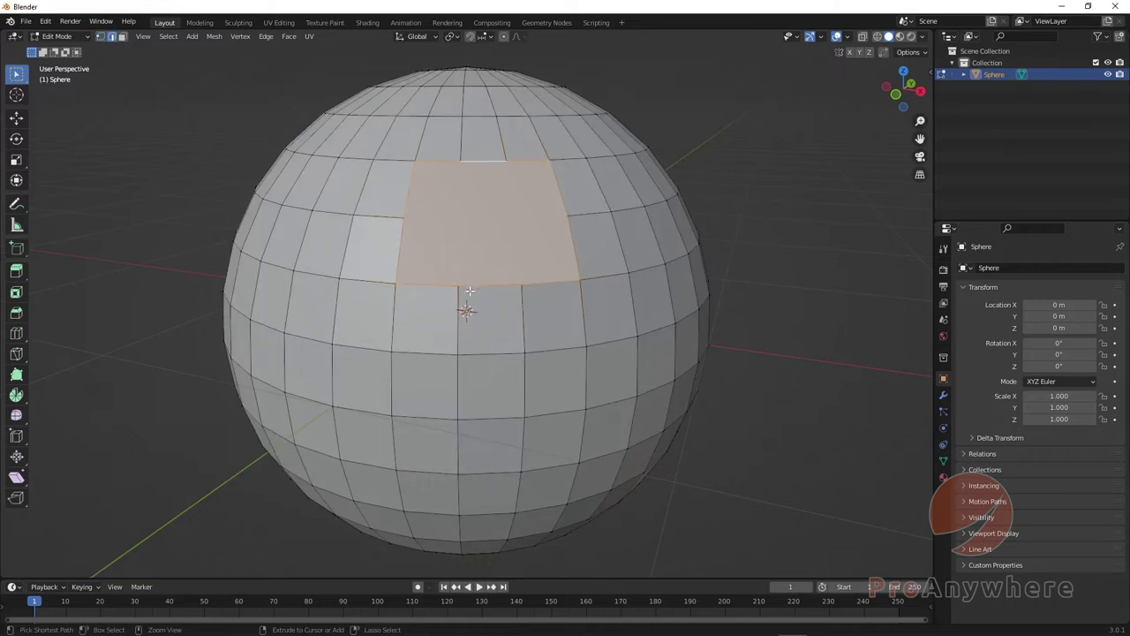
key(x)
middle_drag(468, 296, 528, 128)
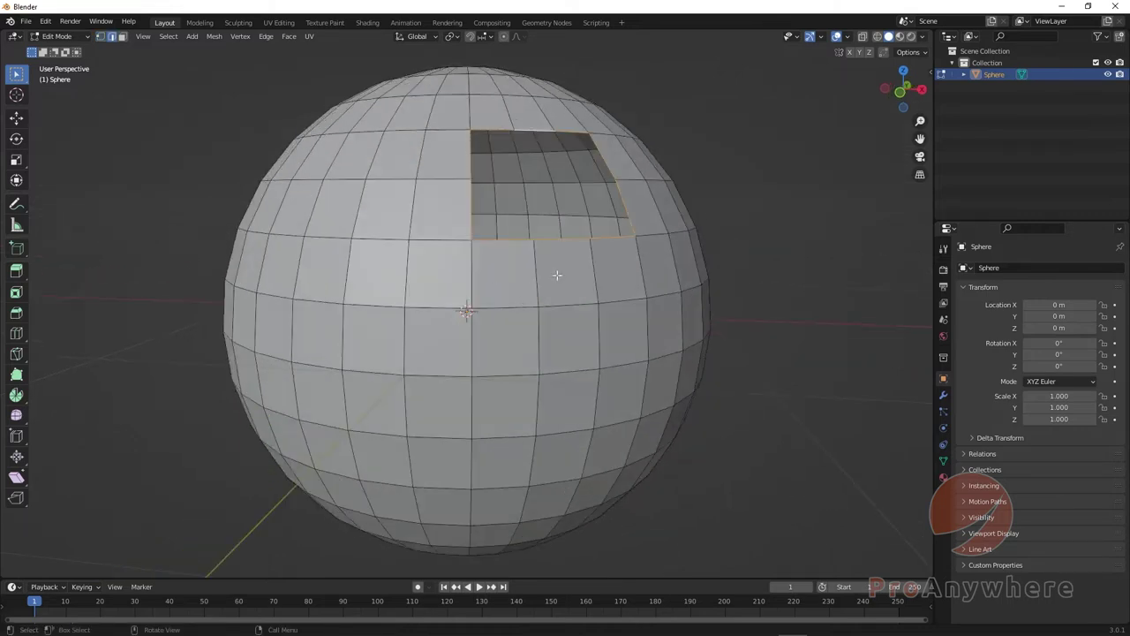
scroll(504, 331, down, 2)
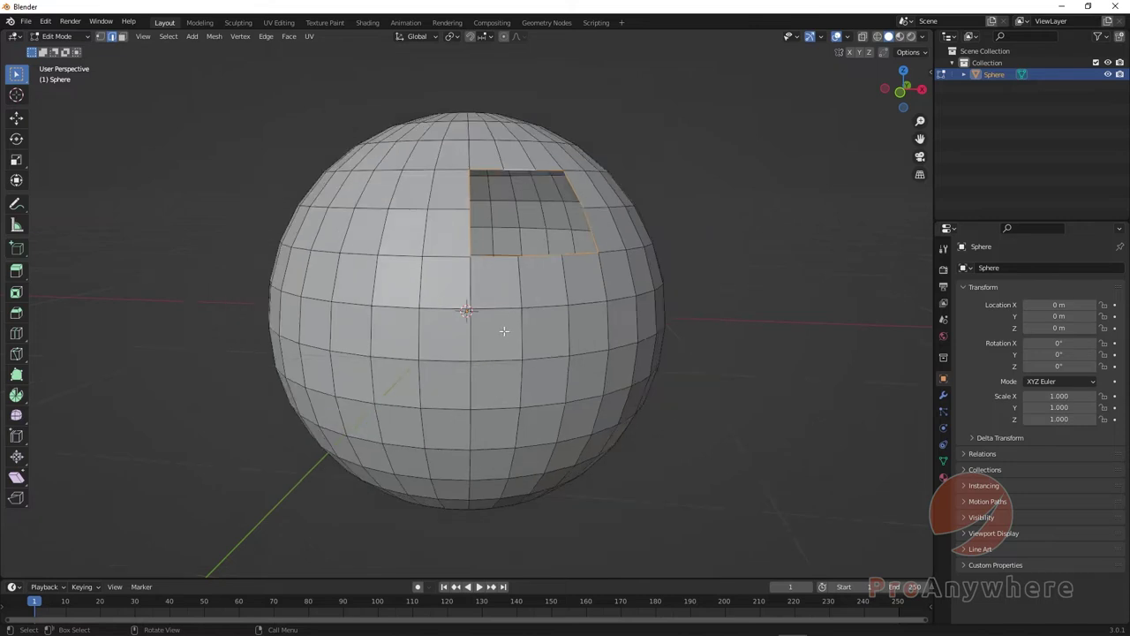
middle_drag(504, 331, 495, 287)
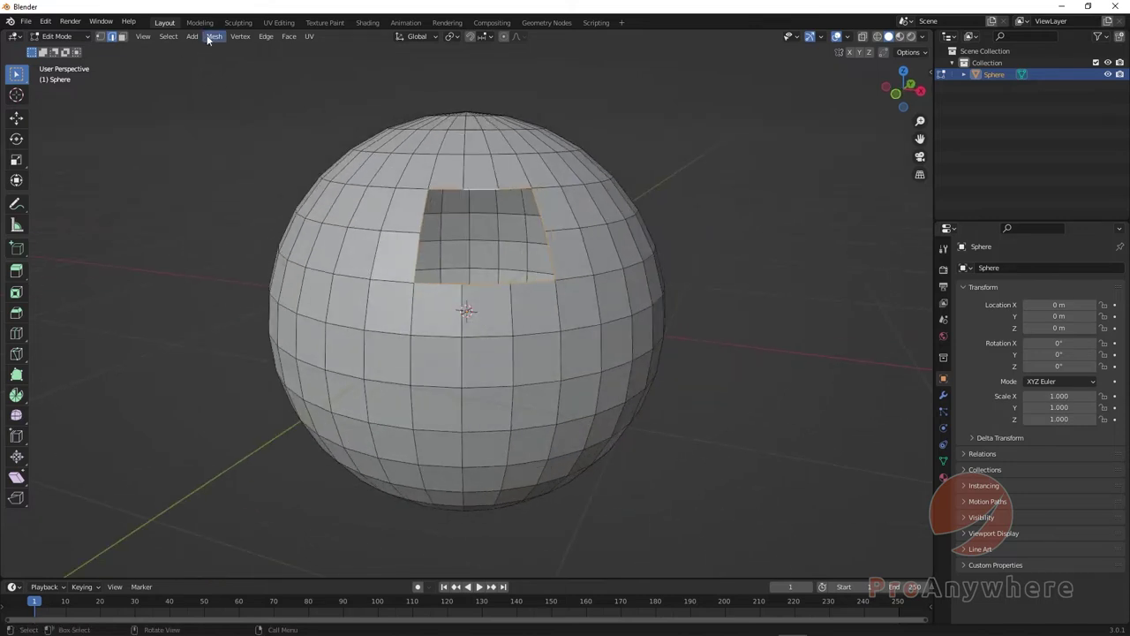
click(241, 36)
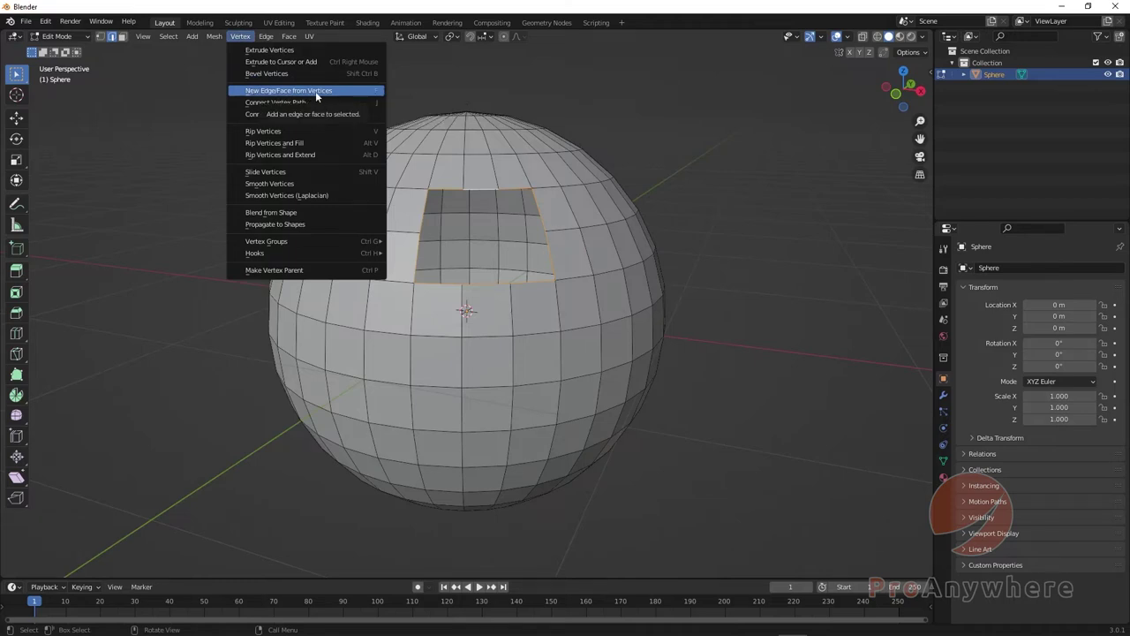
middle_drag(679, 260, 711, 266)
key(f)
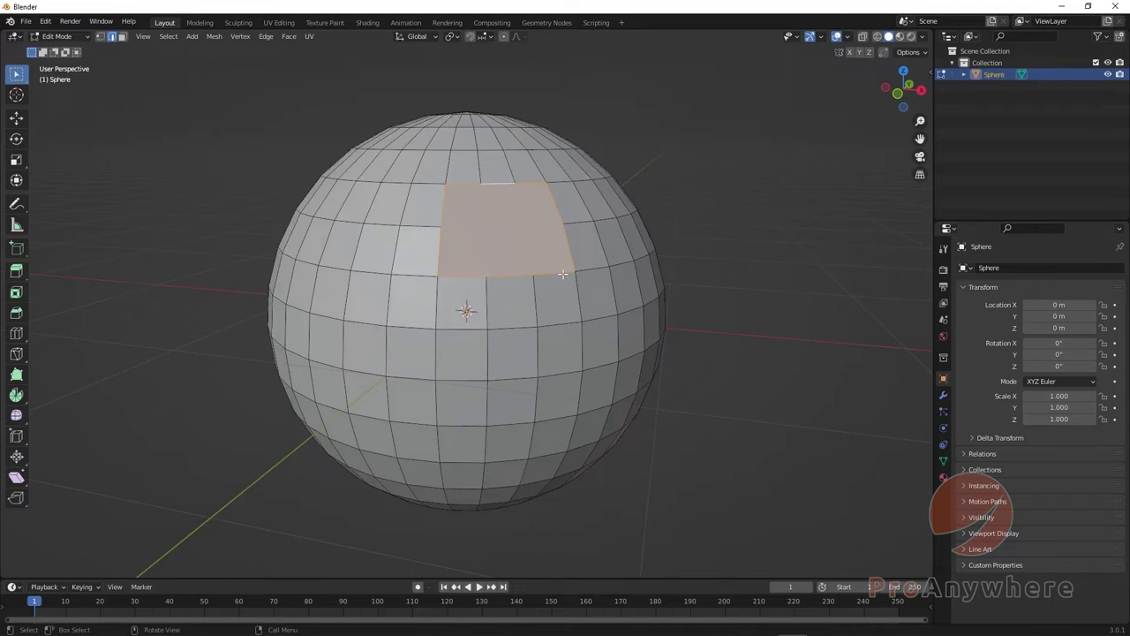
key(ctrl)
key(ctrl+x)
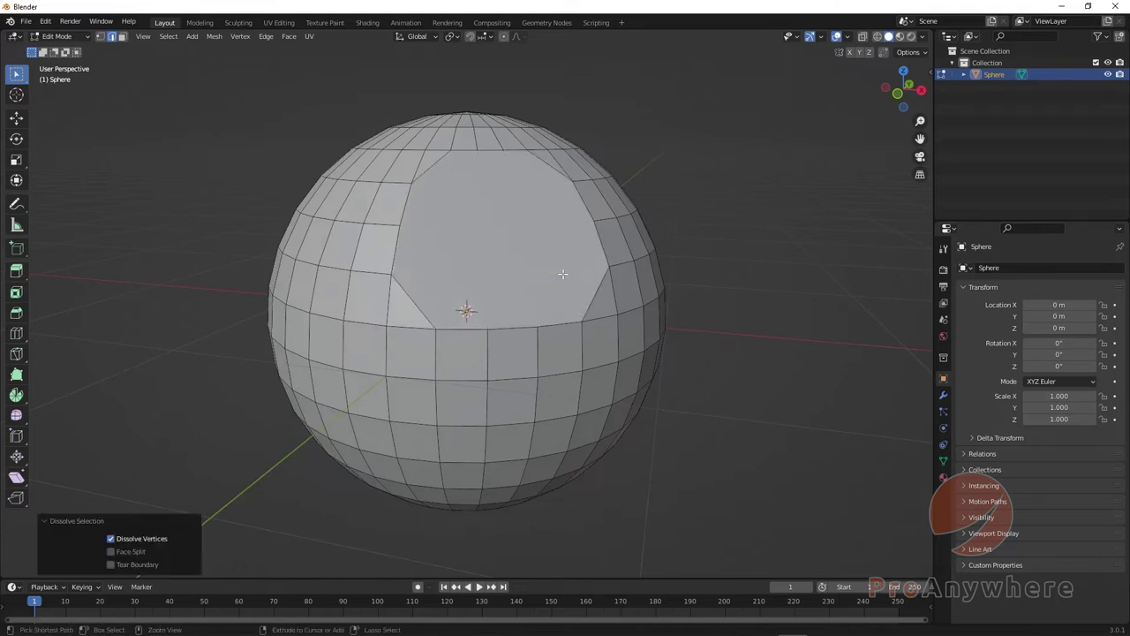
key(ctrl+z)
key(ctrl+z)
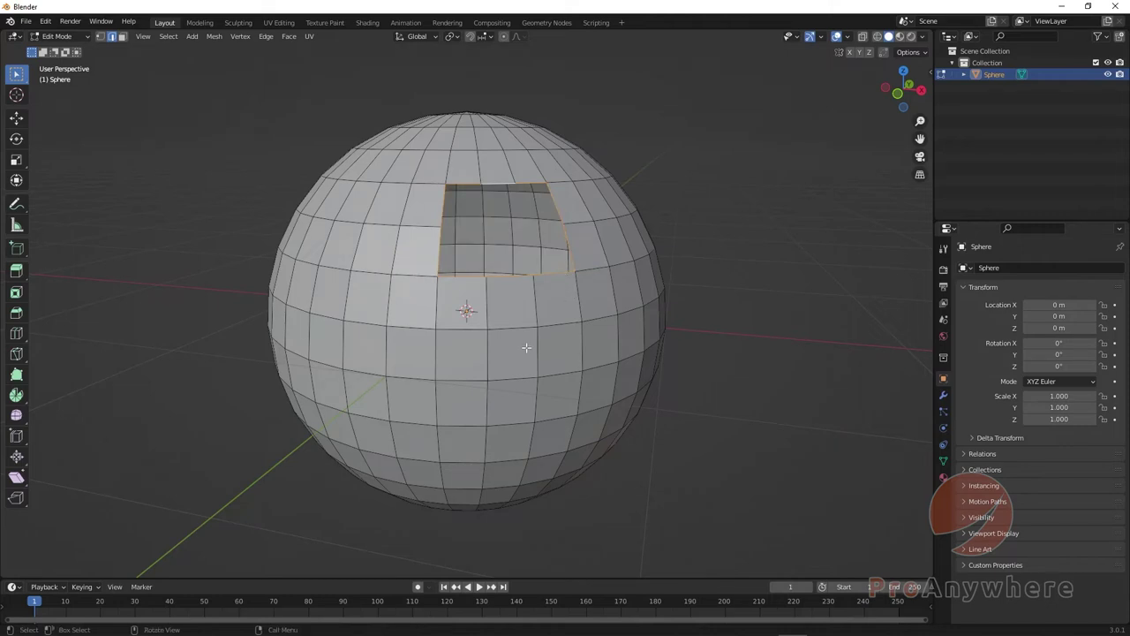
click(287, 36)
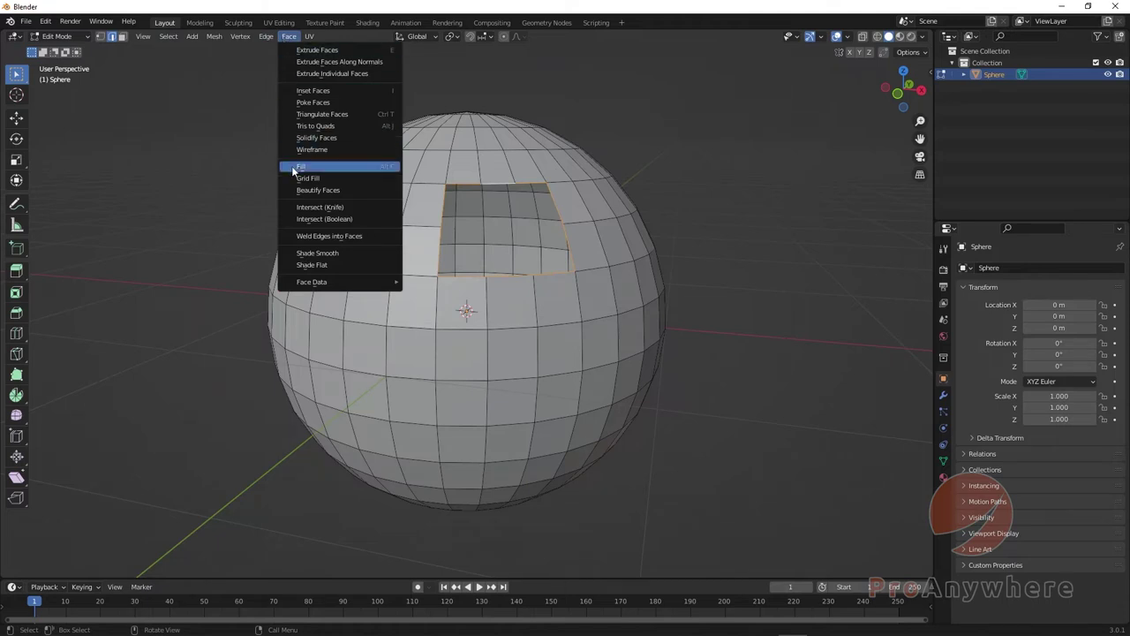
click(385, 168)
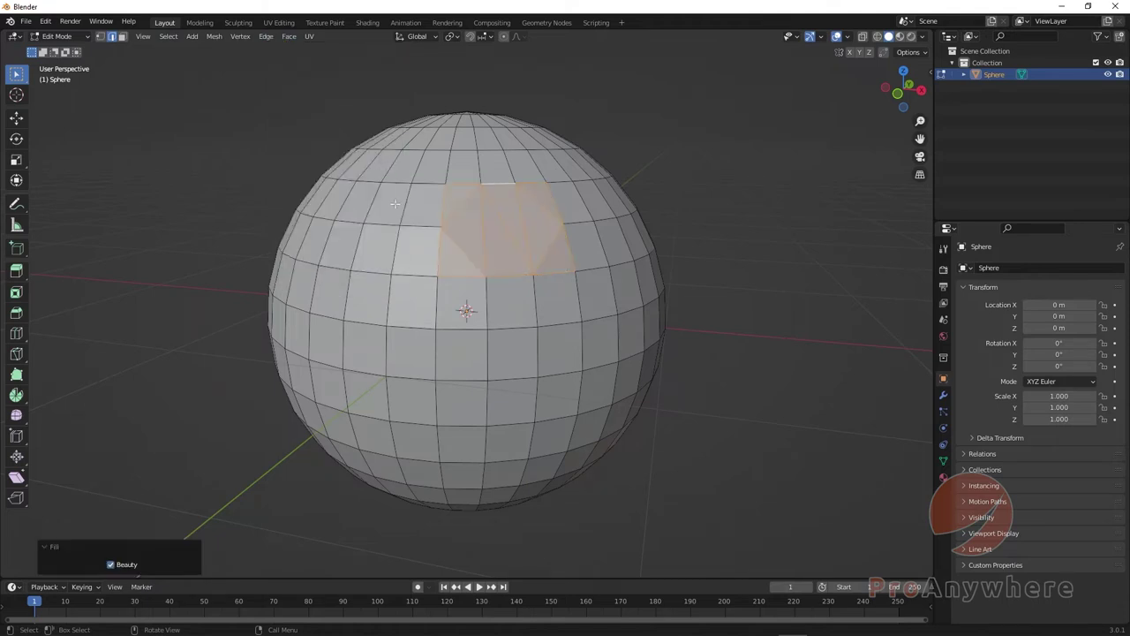
scroll(486, 254, up, 3)
scroll(503, 253, down, 2)
middle_drag(476, 221, 417, 152)
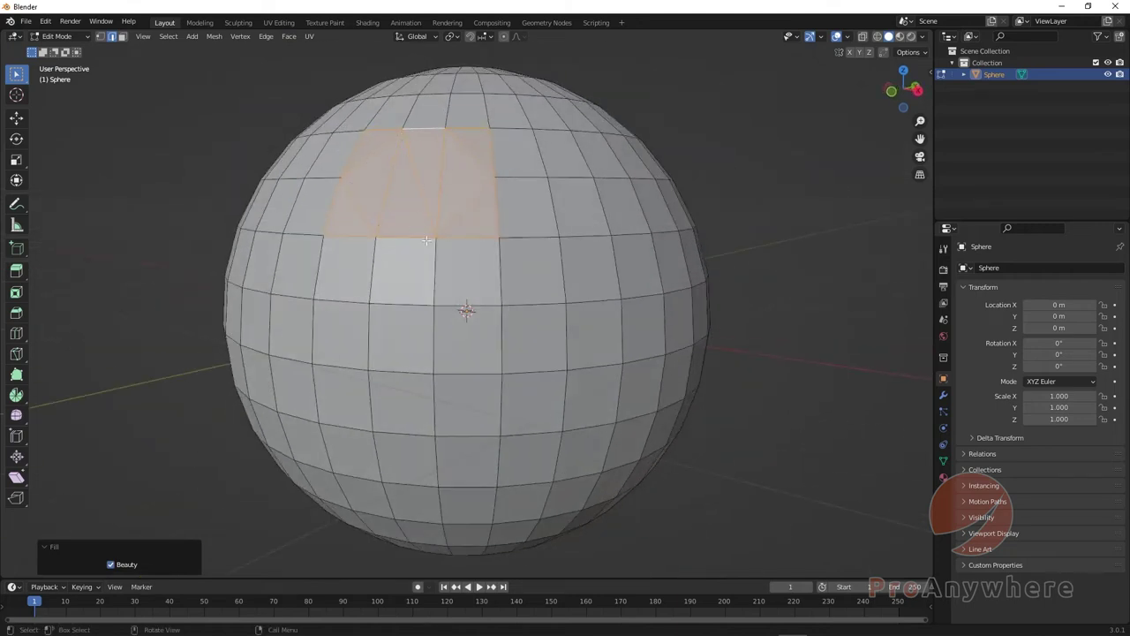
middle_drag(424, 212, 373, 188)
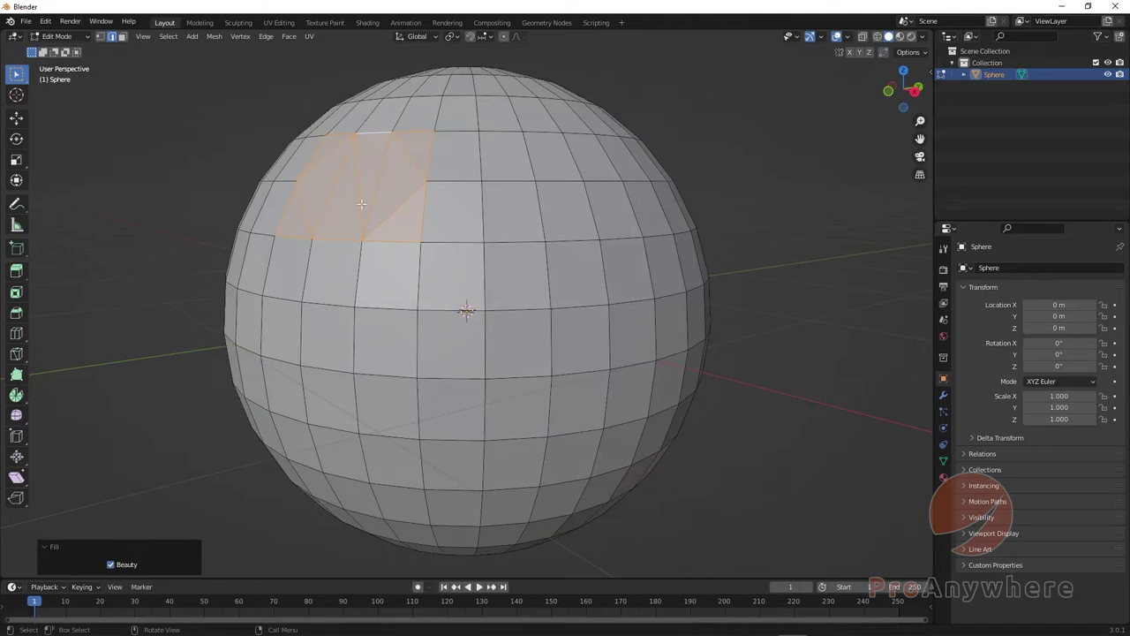
middle_drag(390, 227, 446, 258)
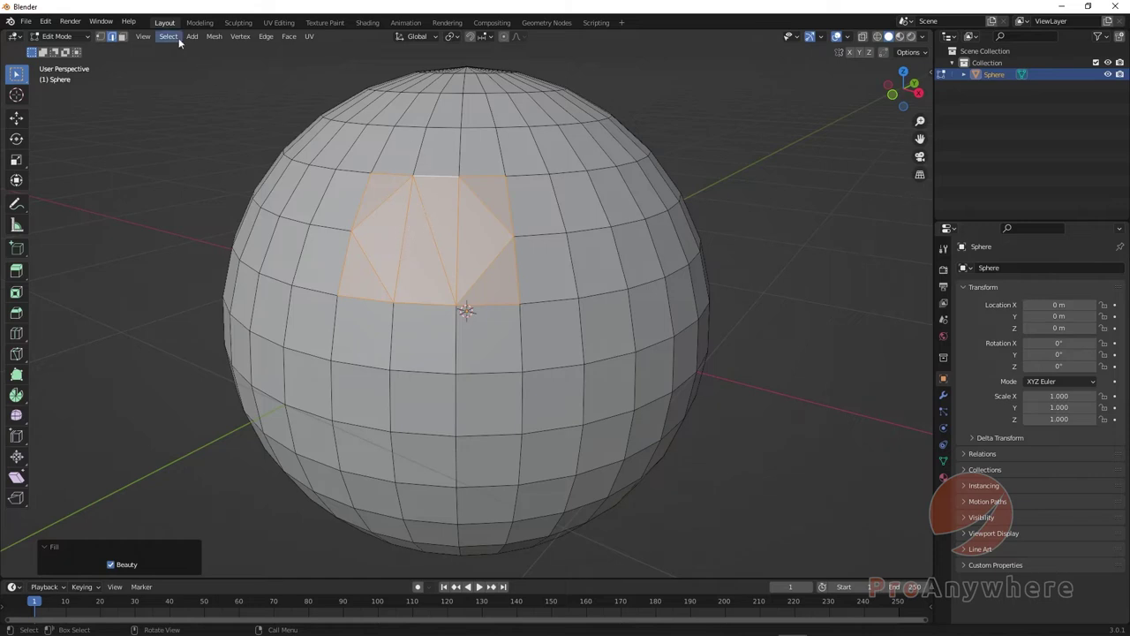
Delete the triangular fill and cap the hole with one face via New Edge/Face from Vertices
key(x)
click(406, 227)
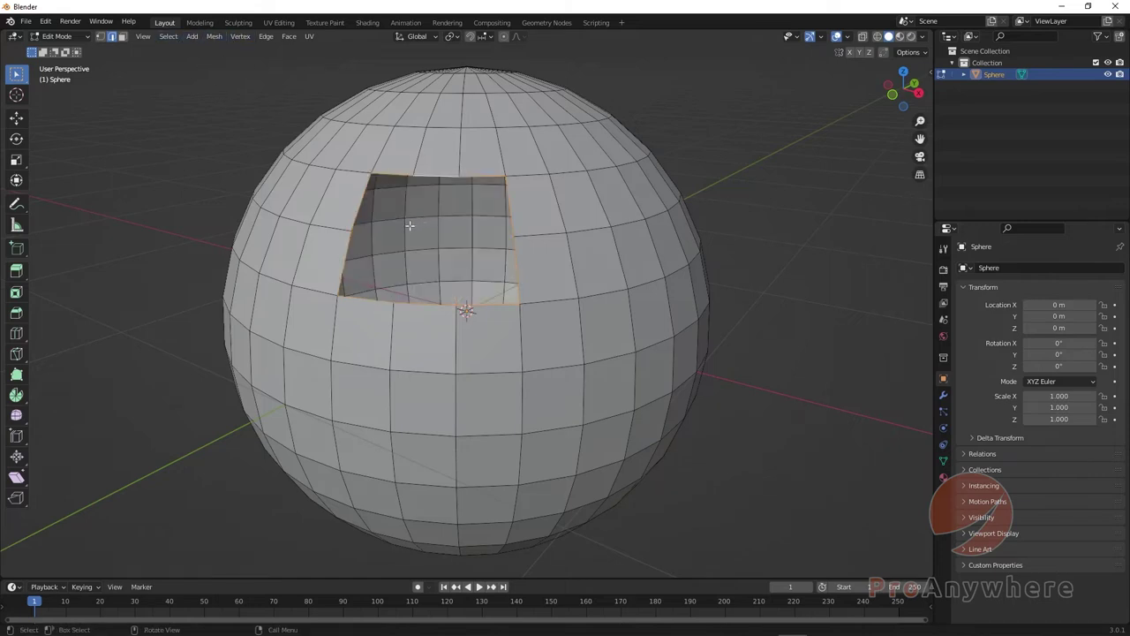
click(238, 36)
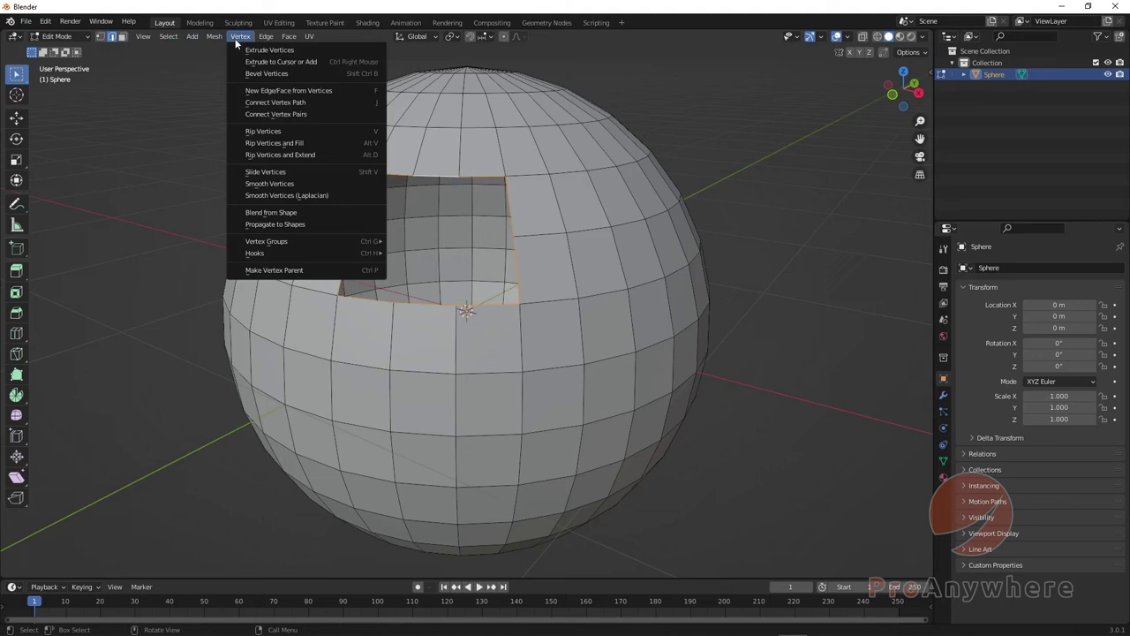
click(258, 95)
middle_drag(271, 126, 322, 251)
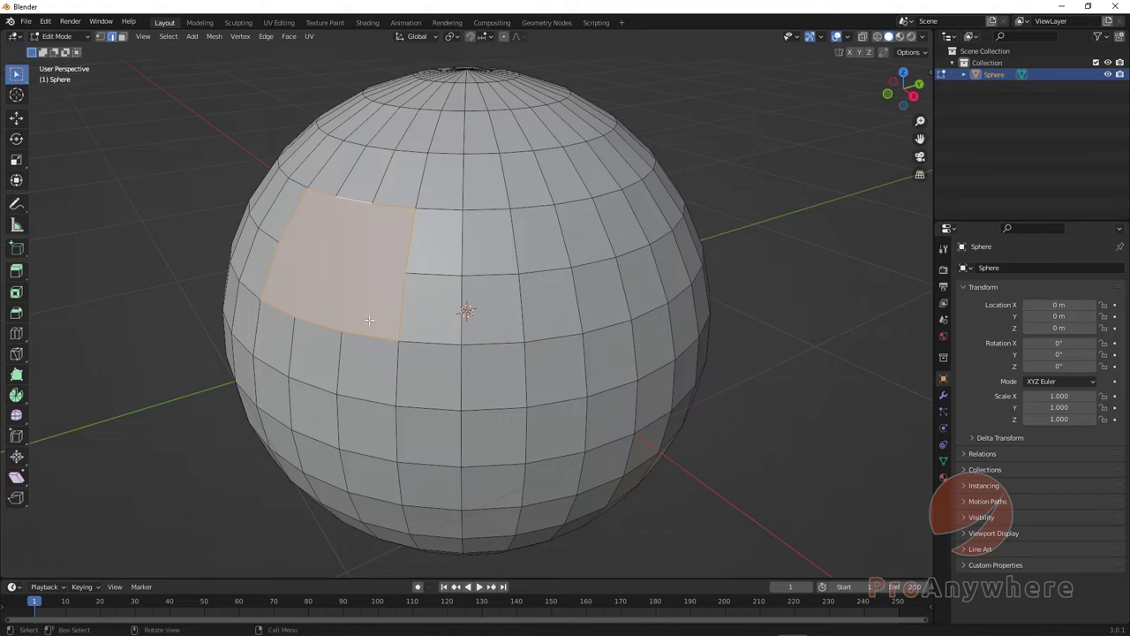
middle_drag(292, 337, 304, 328)
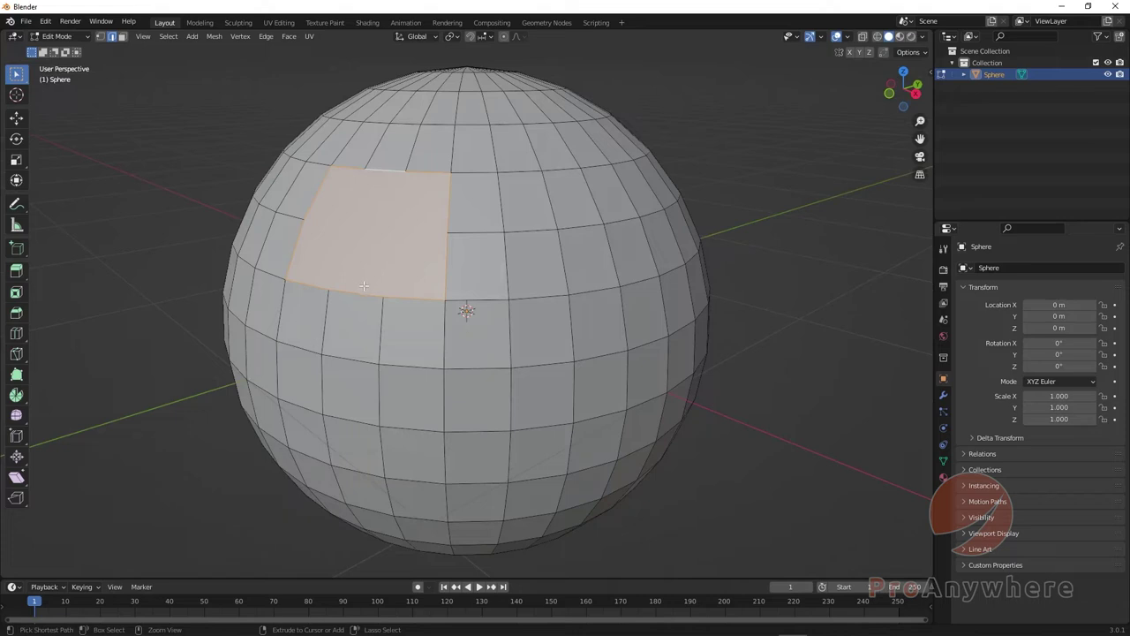
Delete that new face and Alt+click the reopened hole's boundary edge loop
key(x)
key(f)
middle_drag(364, 285, 372, 256)
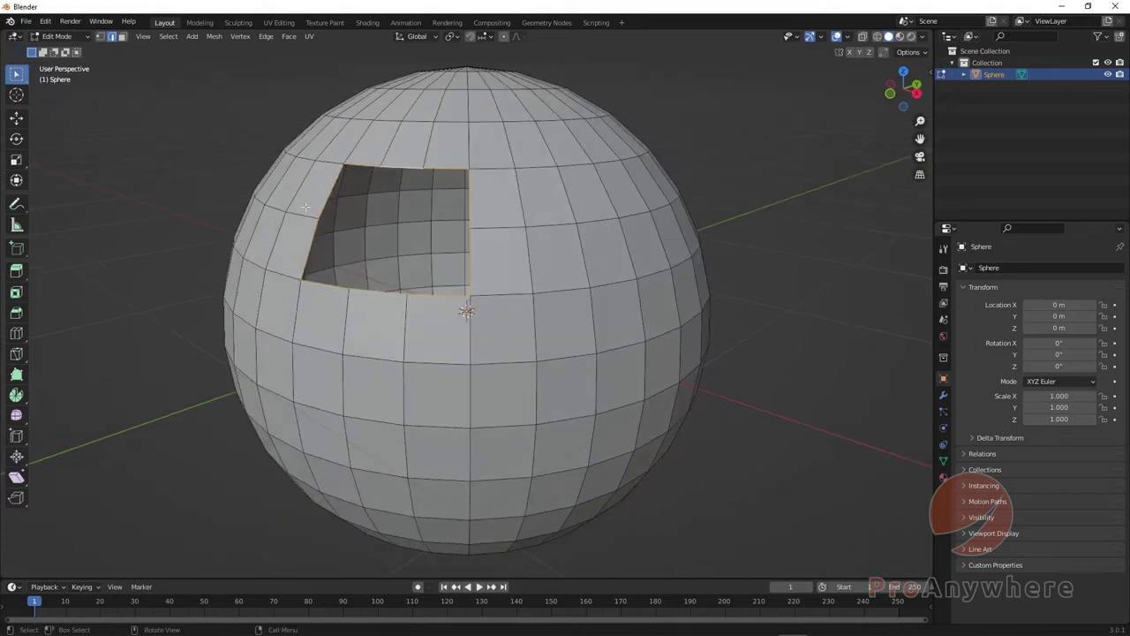
middle_drag(305, 207, 361, 165)
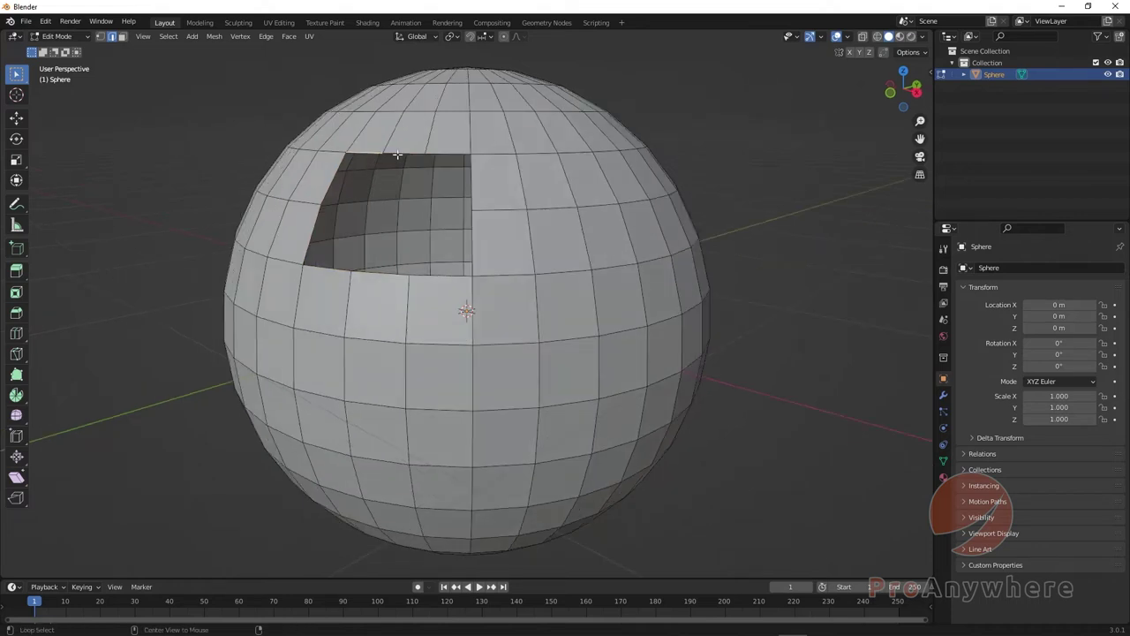
alt+click(398, 154)
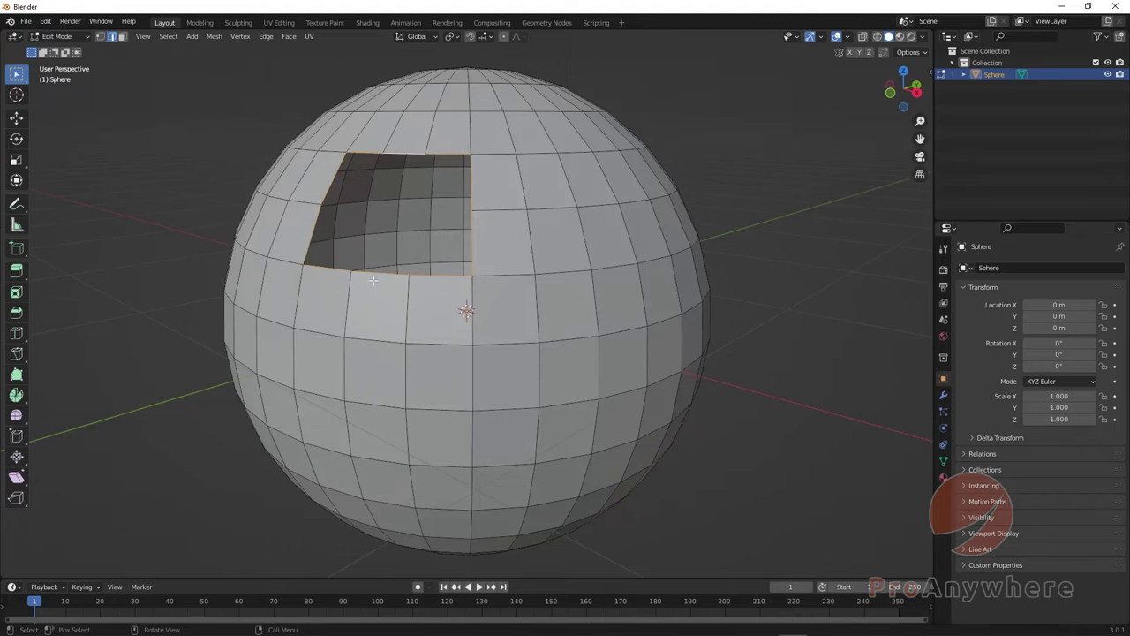
middle_drag(404, 266, 373, 279)
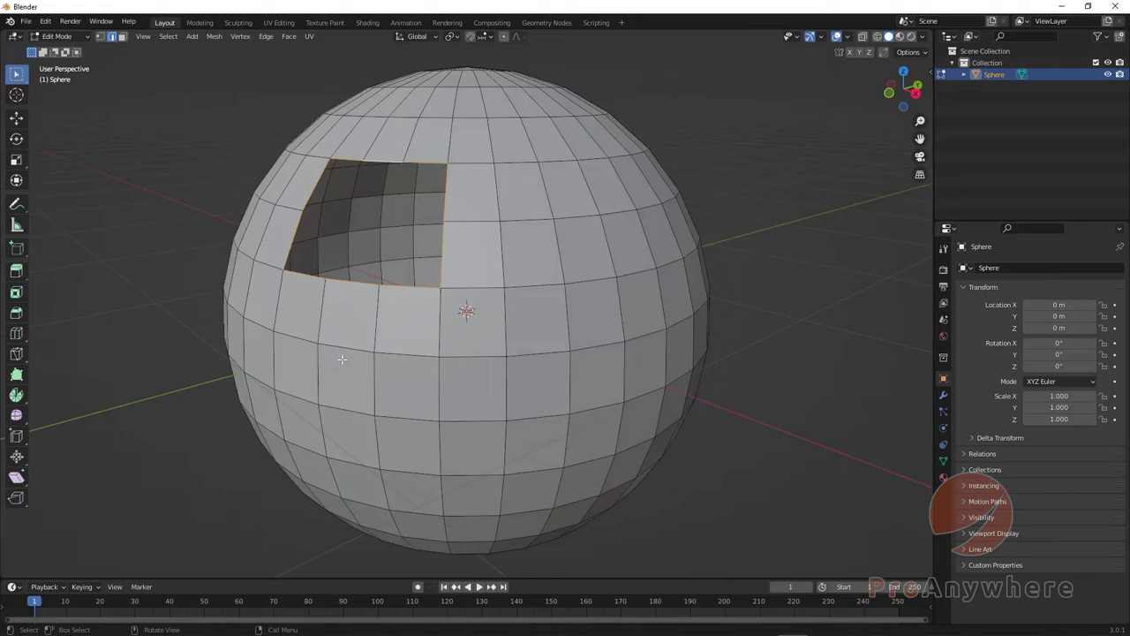
click(289, 37)
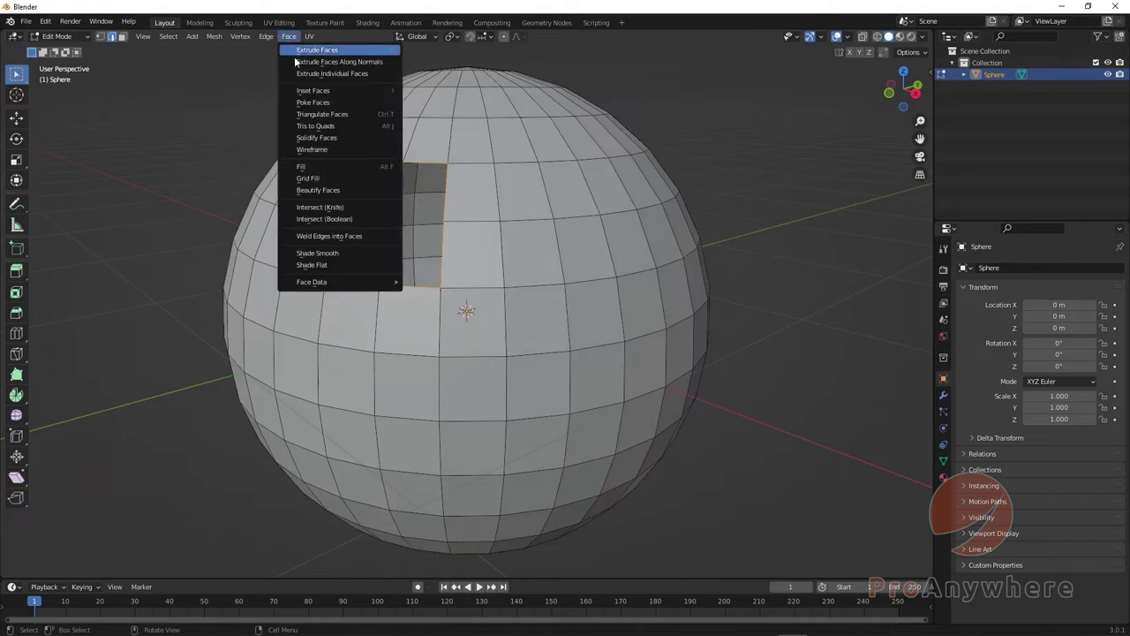
Close the sphere's top hole with Grid Fill and inspect the new quad faces from above
click(309, 179)
scroll(338, 282, up, 4)
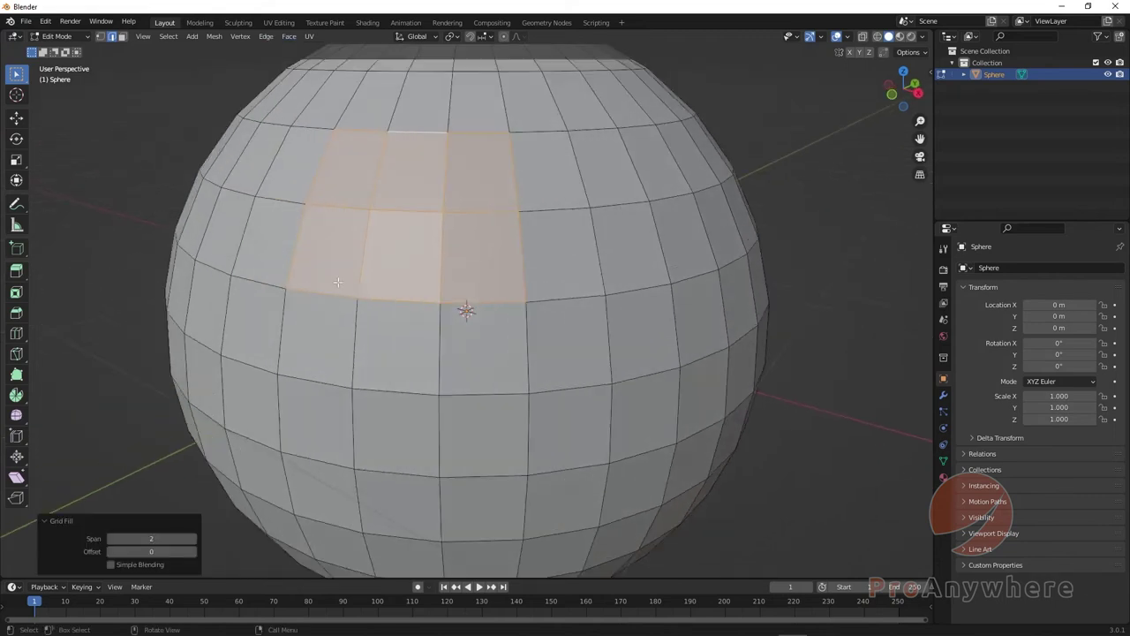
key(alt+a)
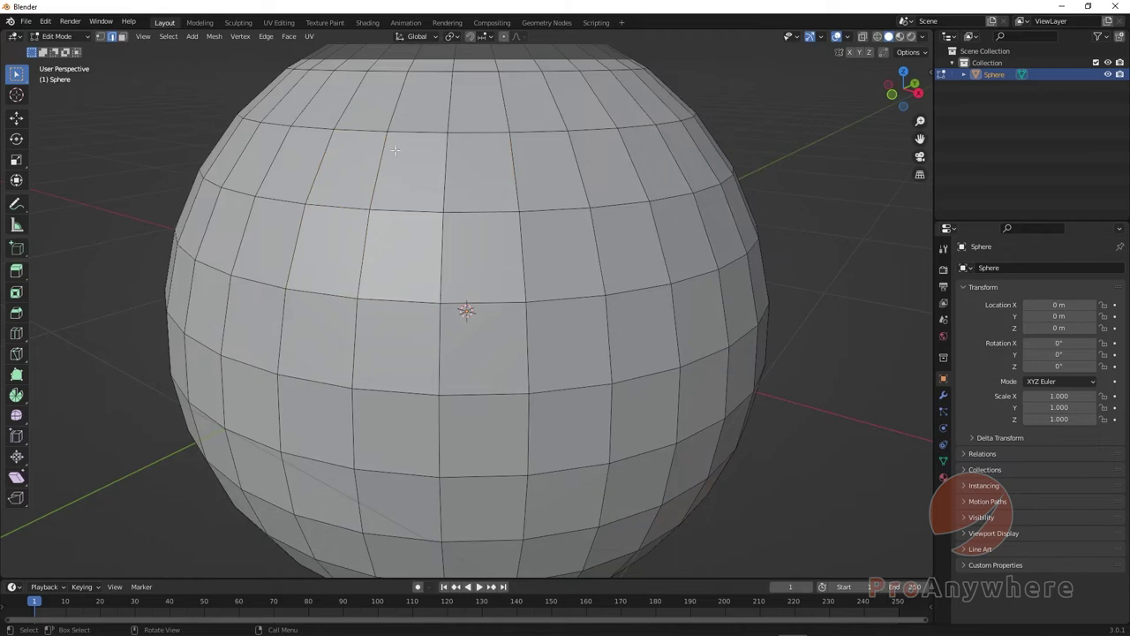
key(ctrl+z)
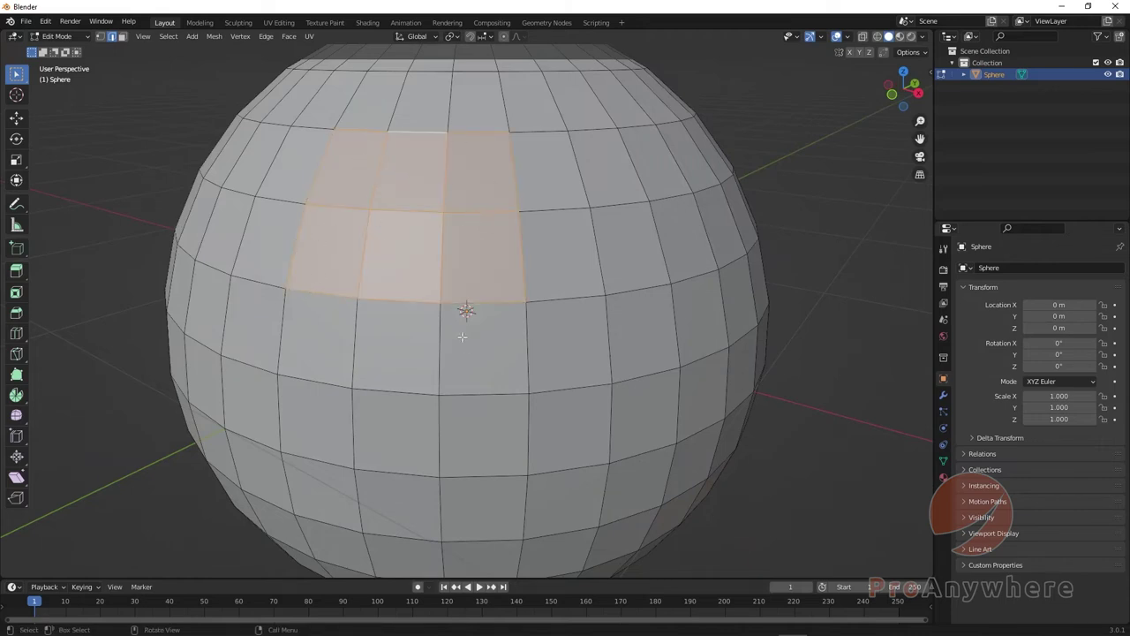
middle_drag(461, 337, 402, 347)
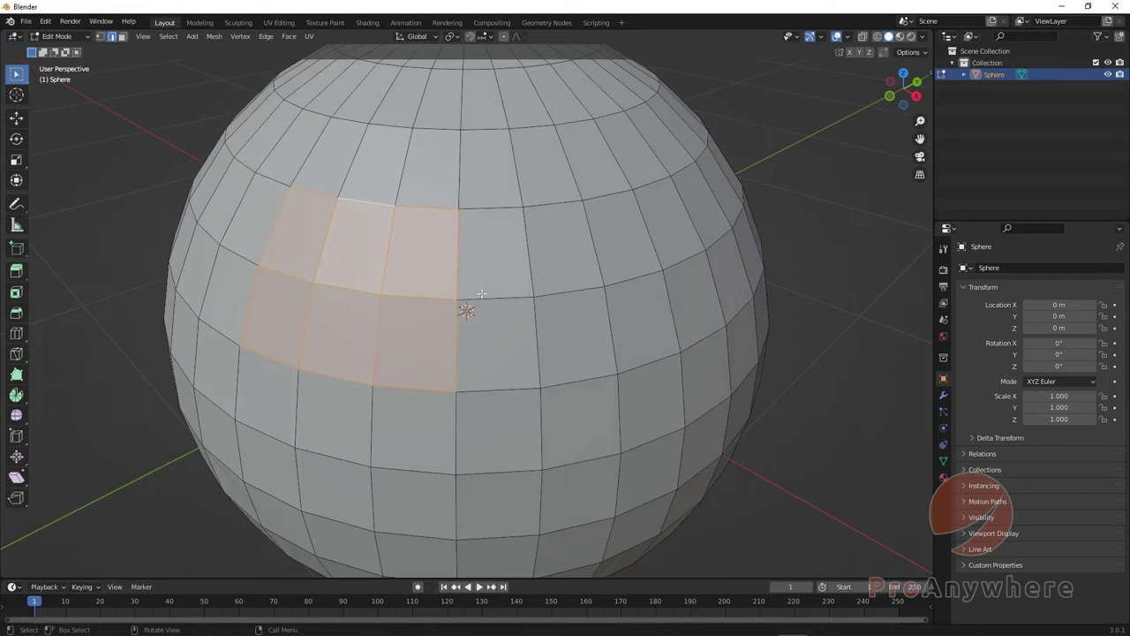
scroll(390, 305, down, 5)
scroll(365, 291, up, 3)
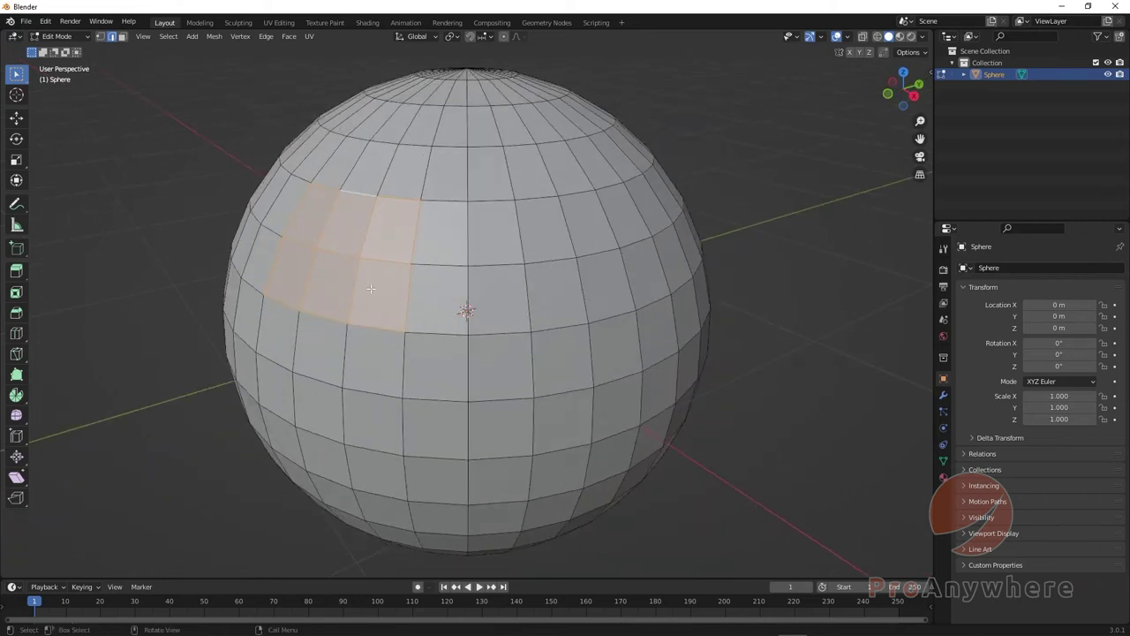
Switch the sphere back to Object Mode
key(ctrl+alt)
scroll(362, 236, down, 2)
key(b)
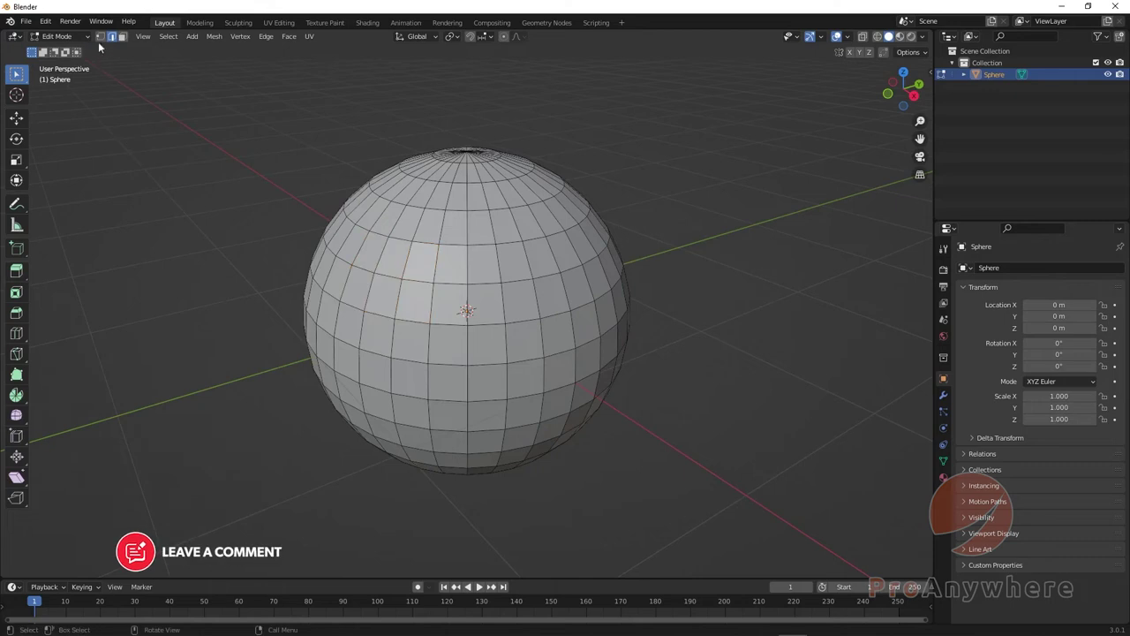
click(57, 36)
click(55, 46)
Select the sphere and delete it from the scene
key(alt+a)
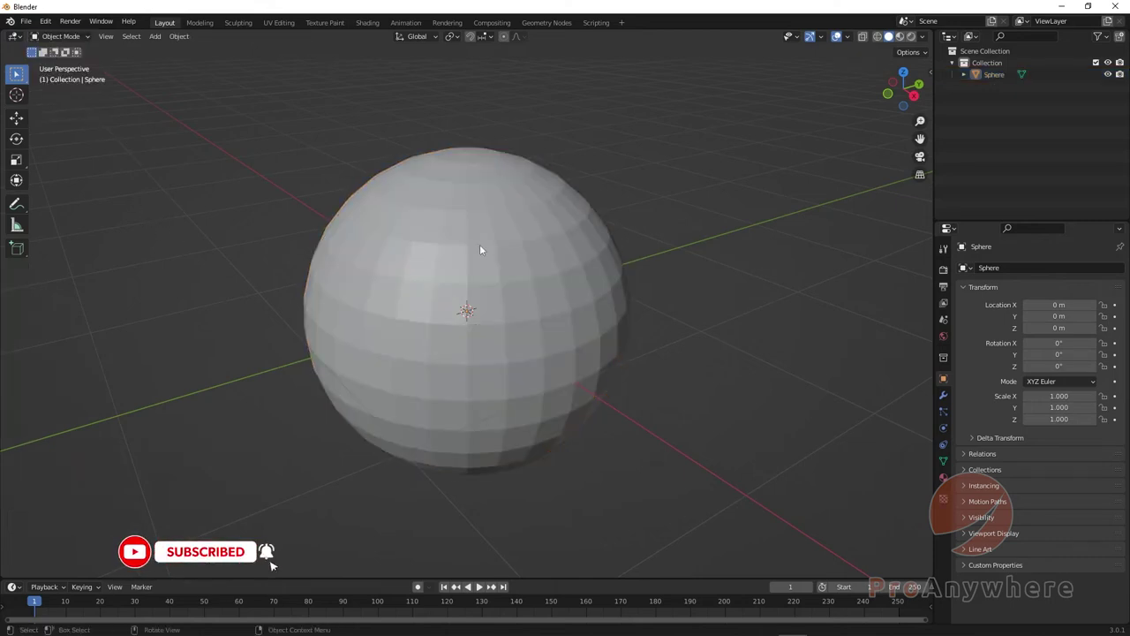
click(480, 243)
key(Delete)
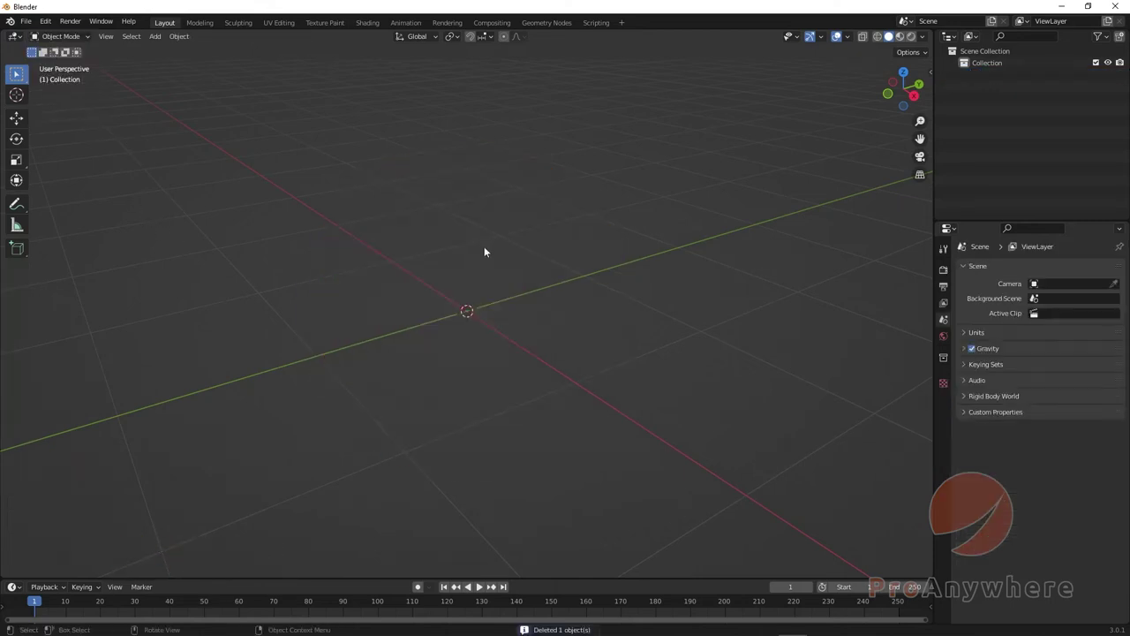
middle_drag(448, 362, 469, 343)
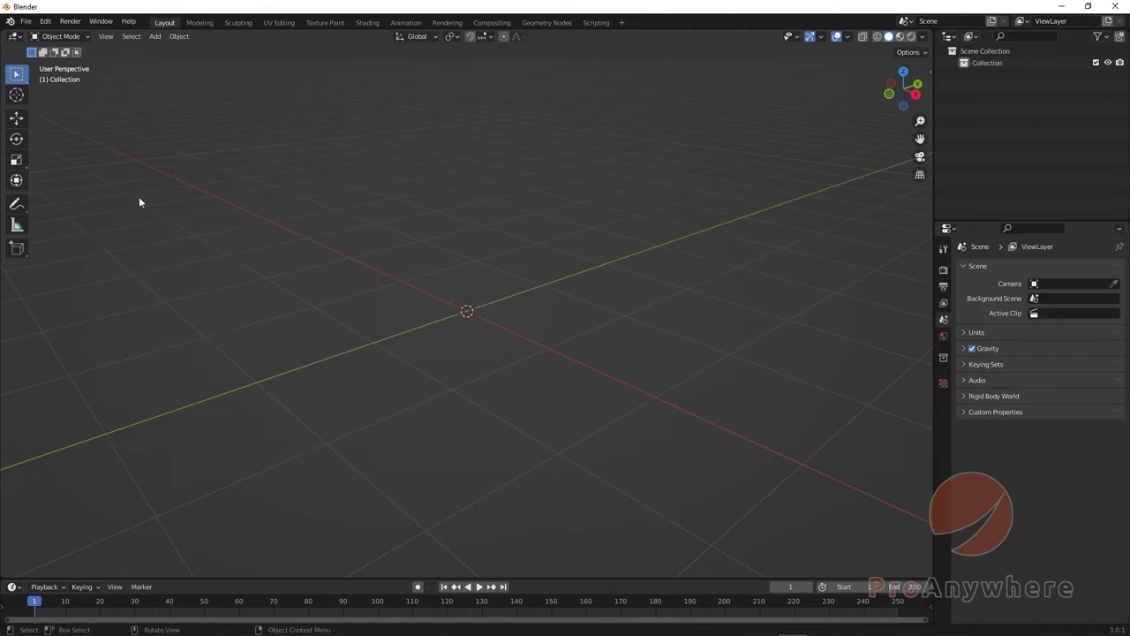
Add a new mesh cube at the origin and frame it in the viewport
click(155, 38)
mouse_move(194, 50)
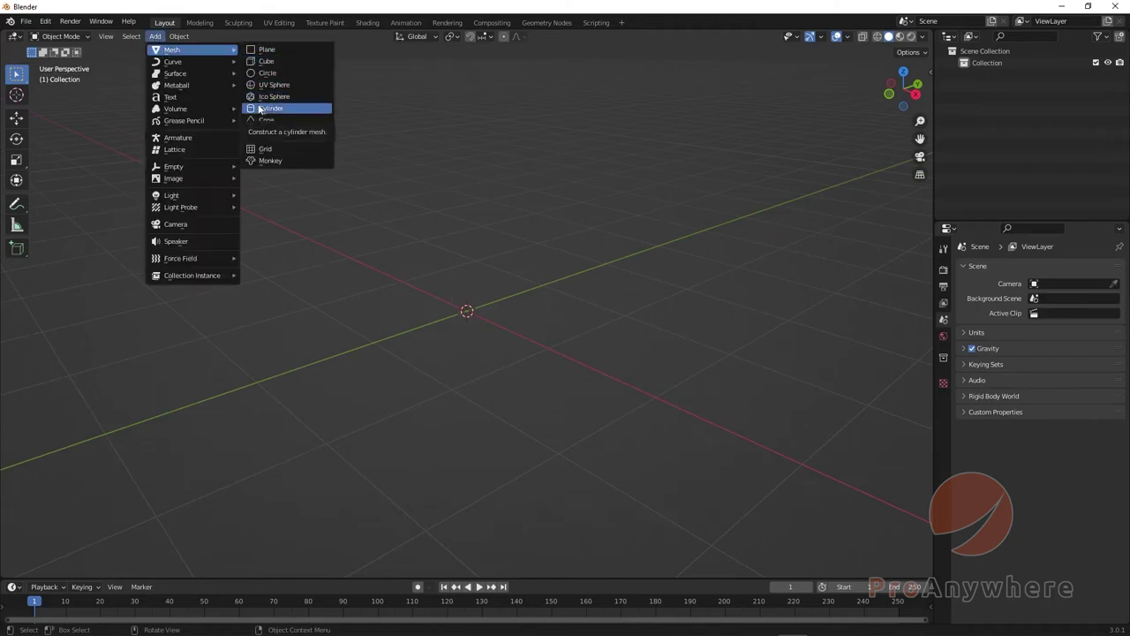
click(284, 60)
middle_drag(391, 318, 312, 179)
middle_drag(376, 257, 325, 261)
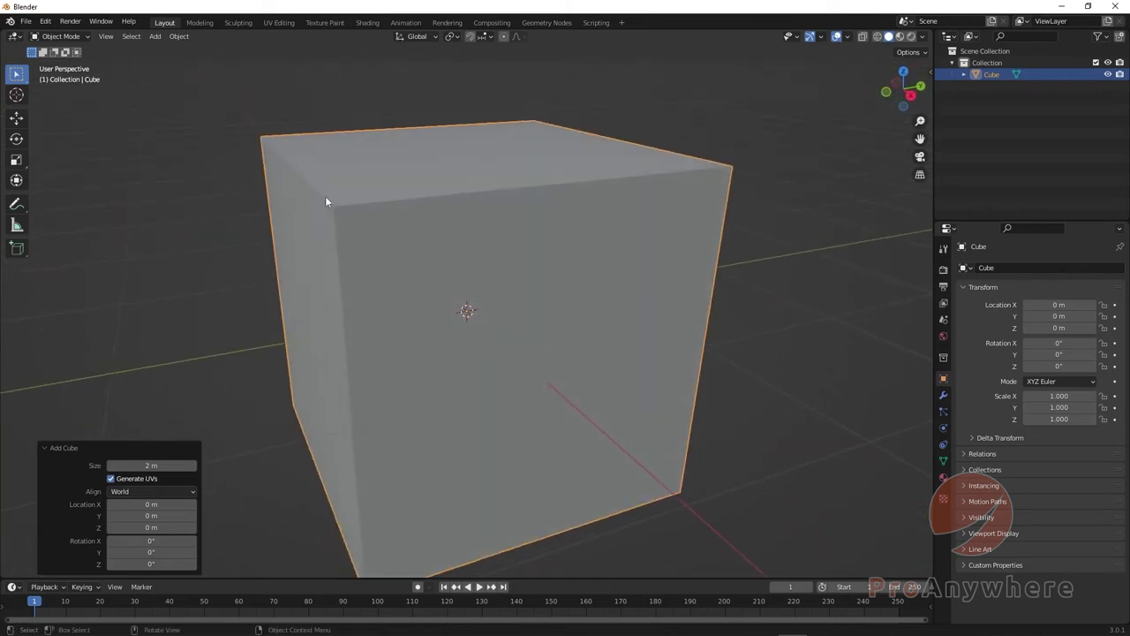
scroll(302, 181, up, 5)
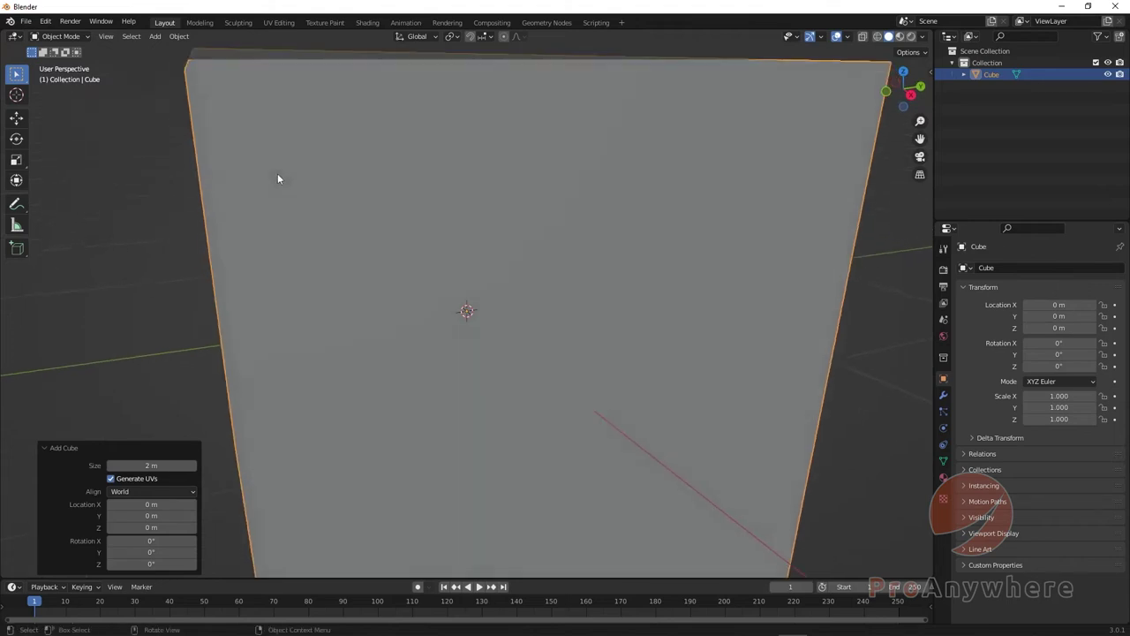
middle_drag(195, 90, 202, 133)
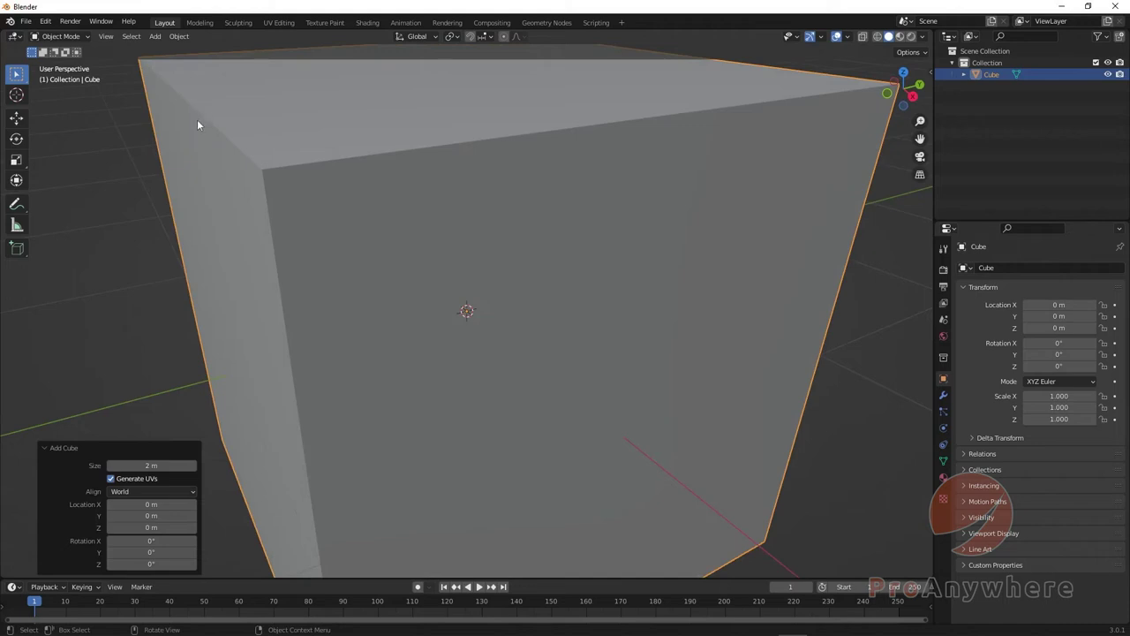
scroll(210, 146, down, 8)
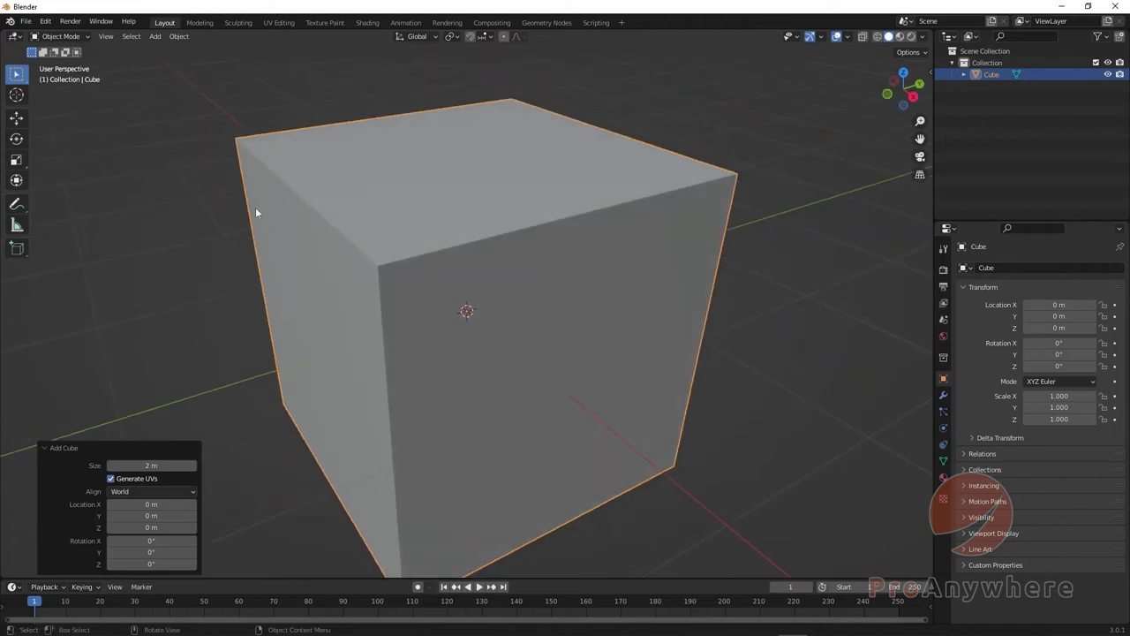
scroll(411, 298, up, 2)
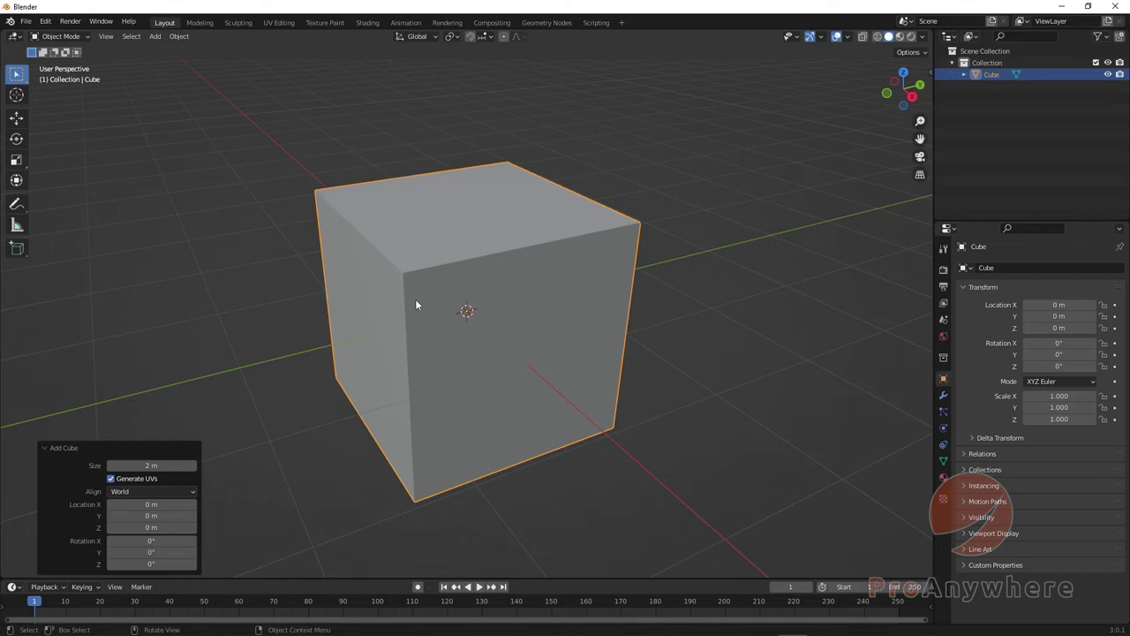
scroll(410, 301, up, 2)
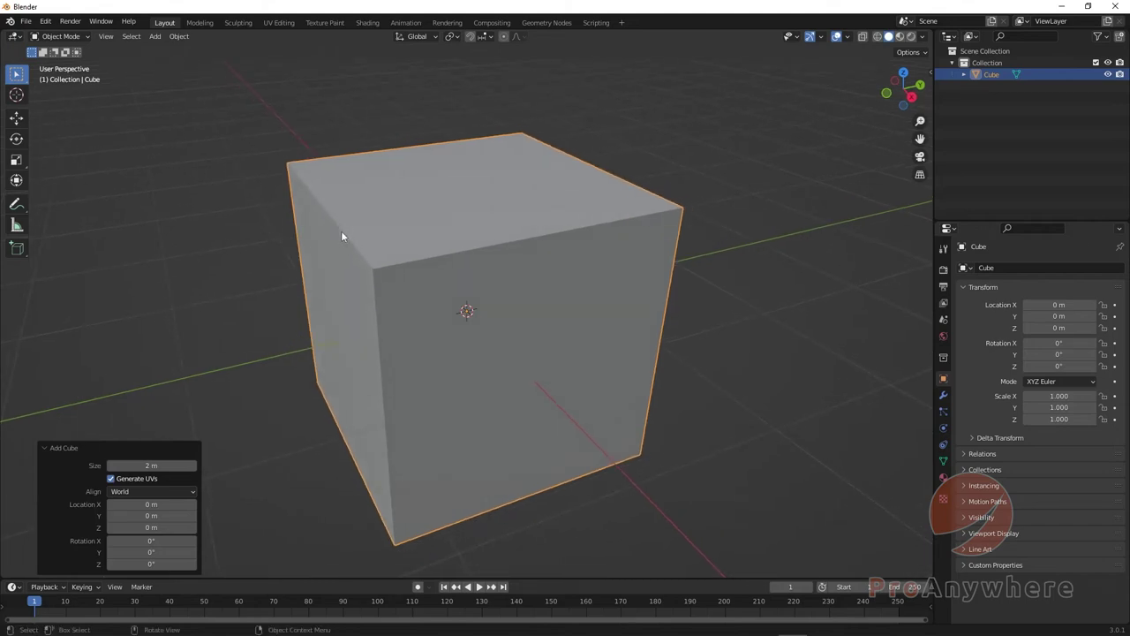
middle_drag(343, 239, 340, 243)
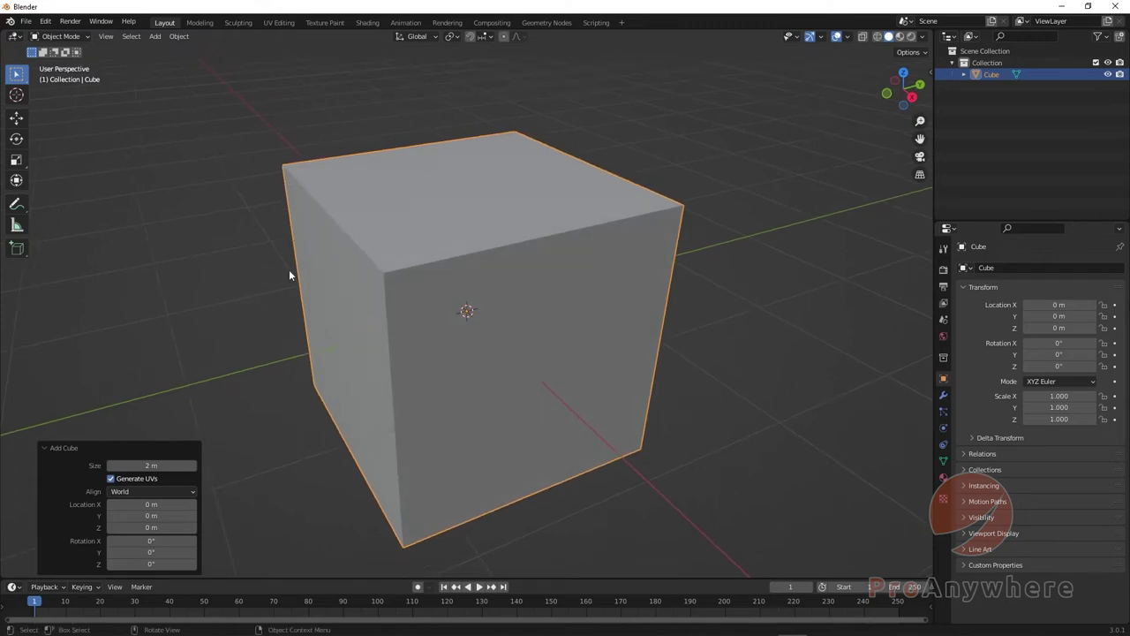
Switch the cube to Edit Mode and deselect all of its mesh
click(56, 37)
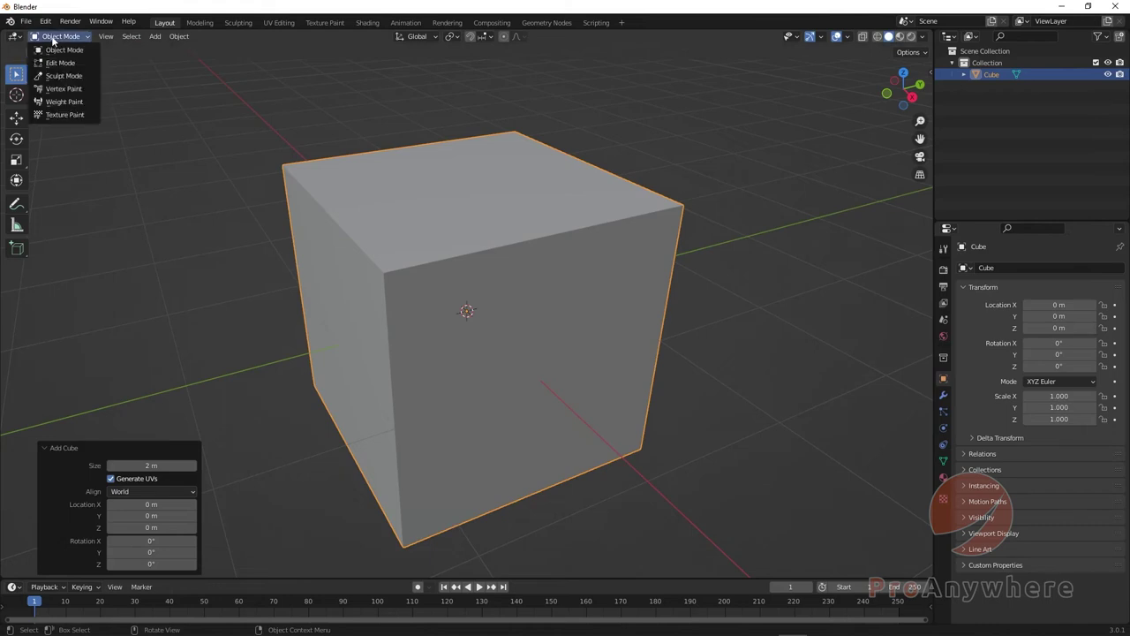
click(52, 63)
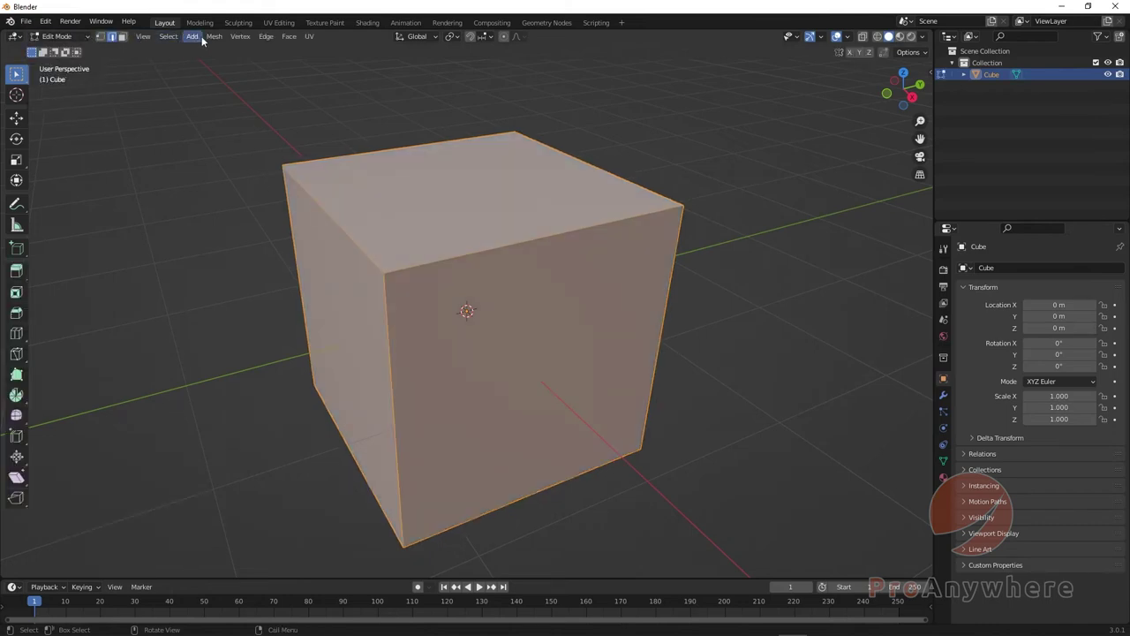
click(332, 227)
scroll(334, 225, down, 3)
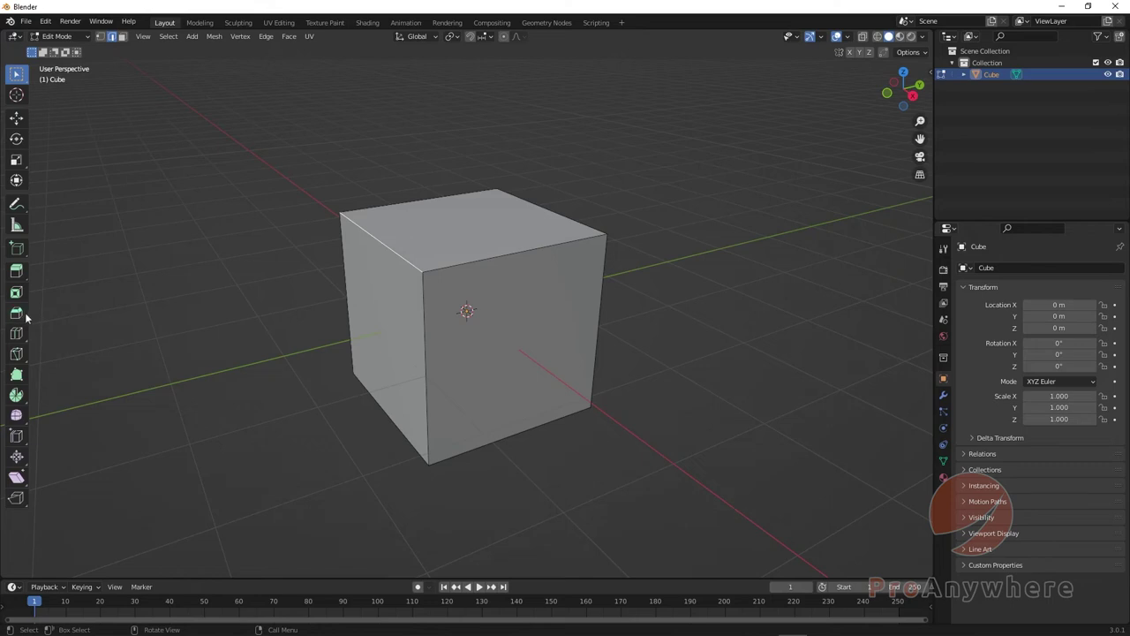
Widen the toolbar to show tool names and activate the Bevel tool
drag(29, 307, 93, 305)
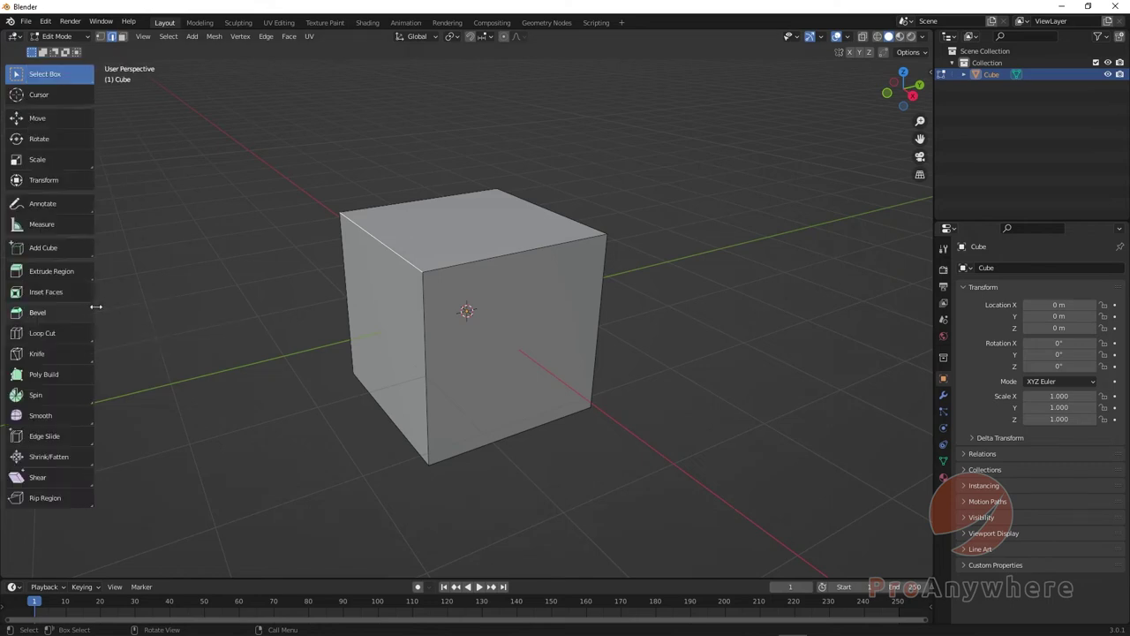
click(51, 310)
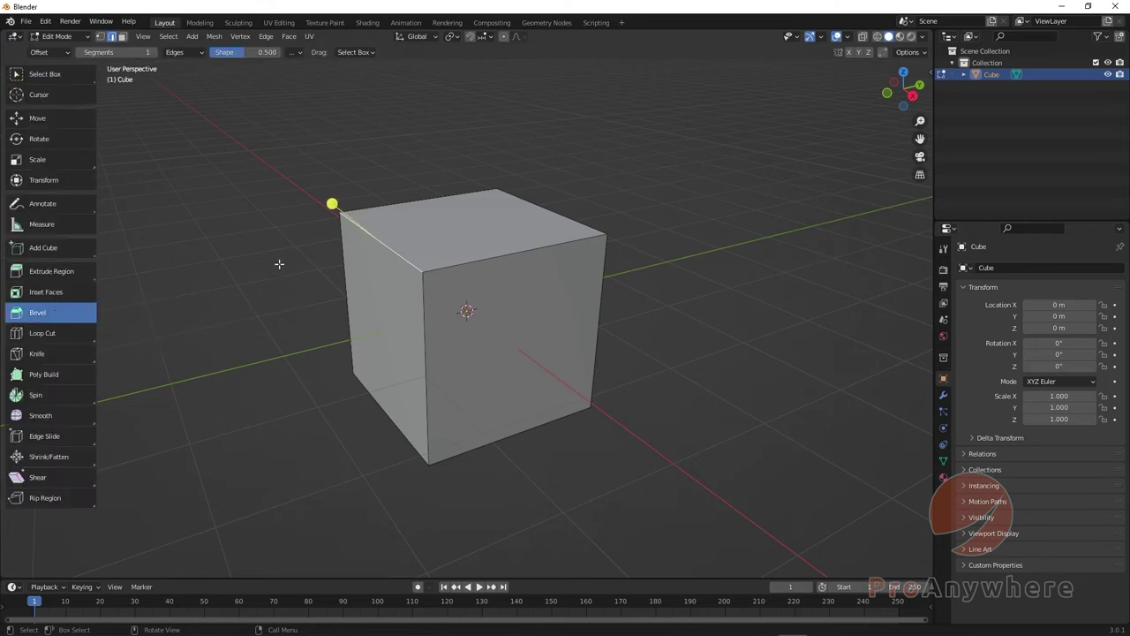
middle_drag(277, 262, 318, 273)
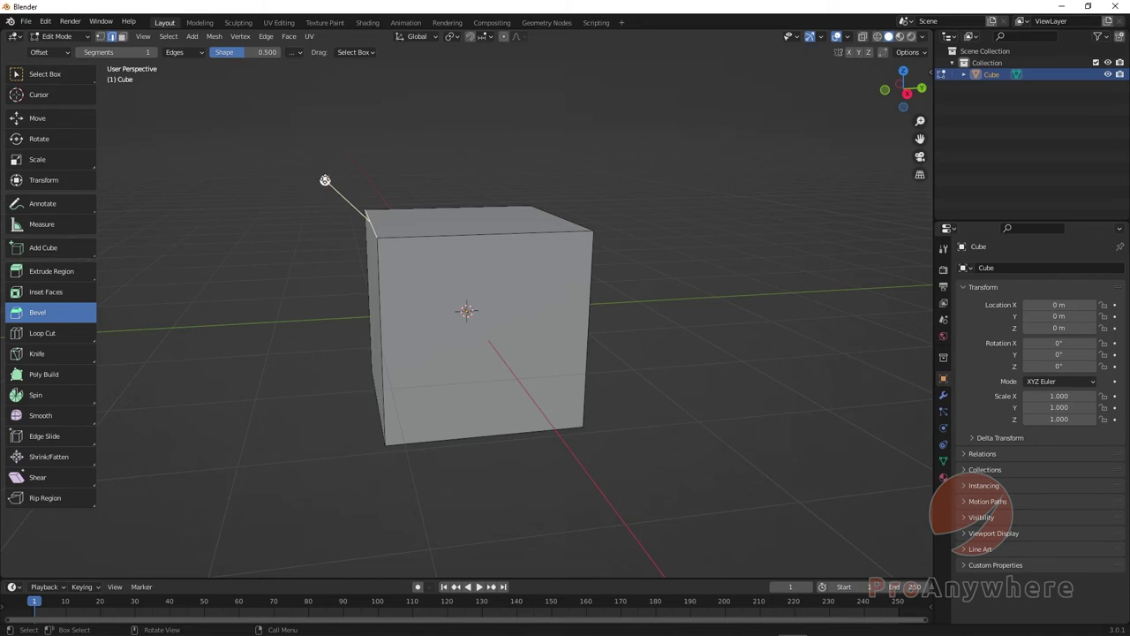
Drag the bevel gizmo to chamfer the top-left edge about 0.205 m wide
drag(323, 180, 302, 165)
alt+middle_drag(302, 165, 321, 214)
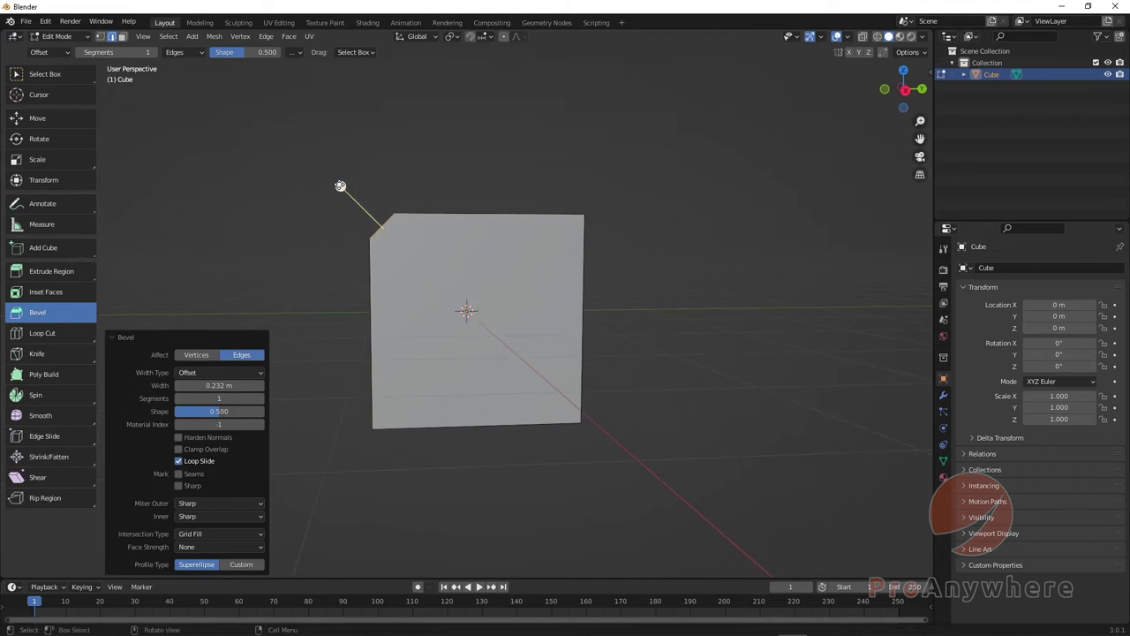
drag(340, 186, 344, 210)
alt+middle_drag(344, 210, 348, 270)
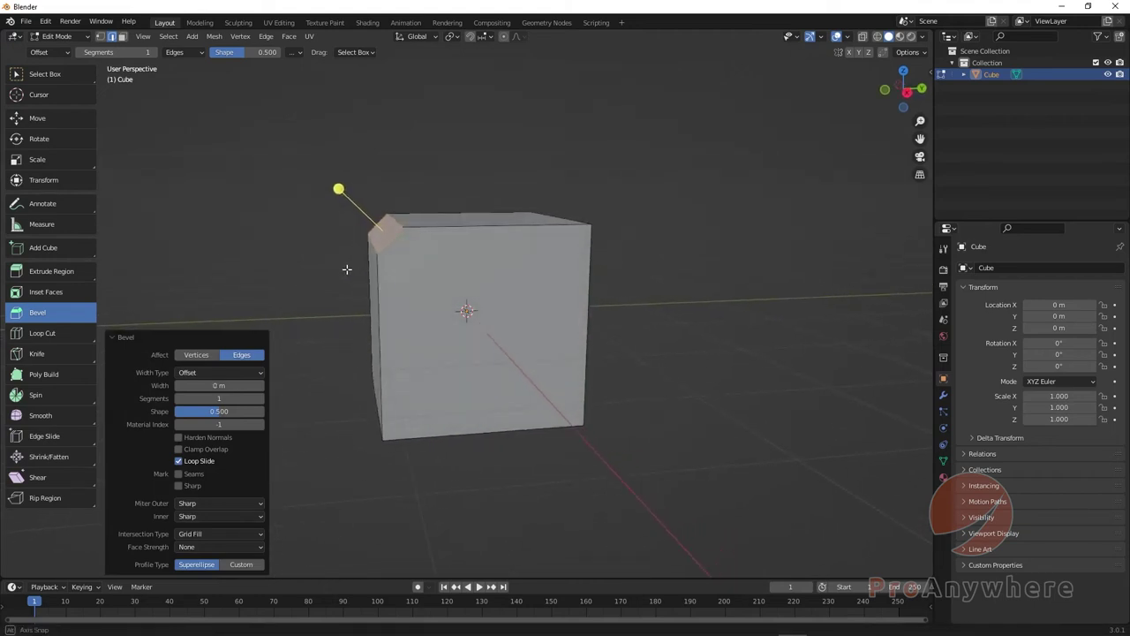
key(ctrl+z)
alt+middle_drag(331, 212, 326, 205)
drag(328, 175, 315, 158)
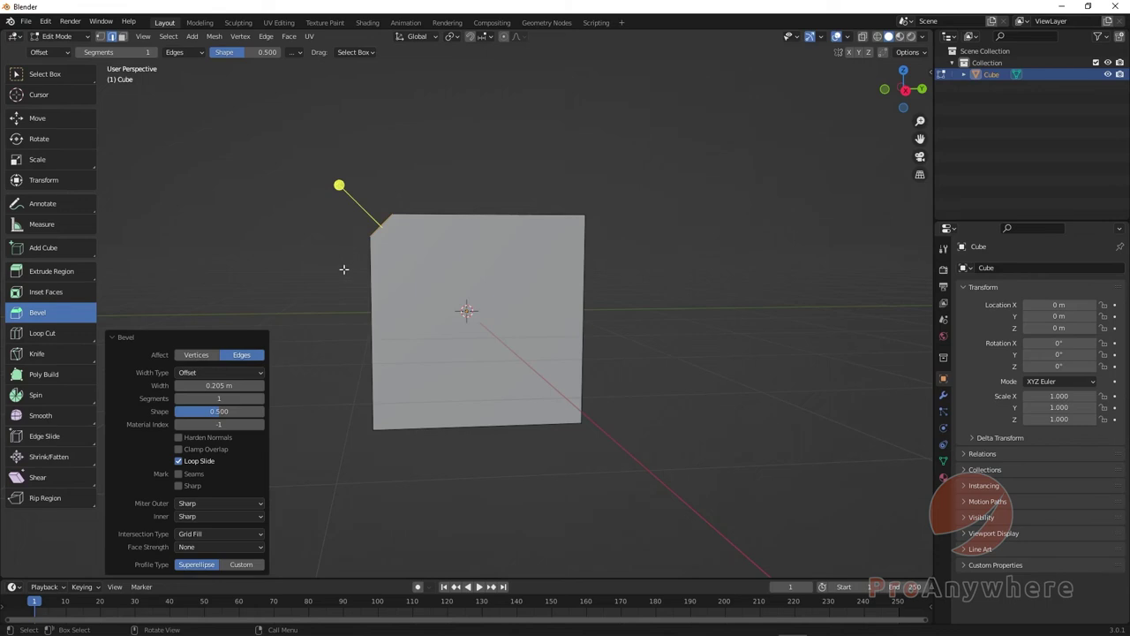
click(118, 339)
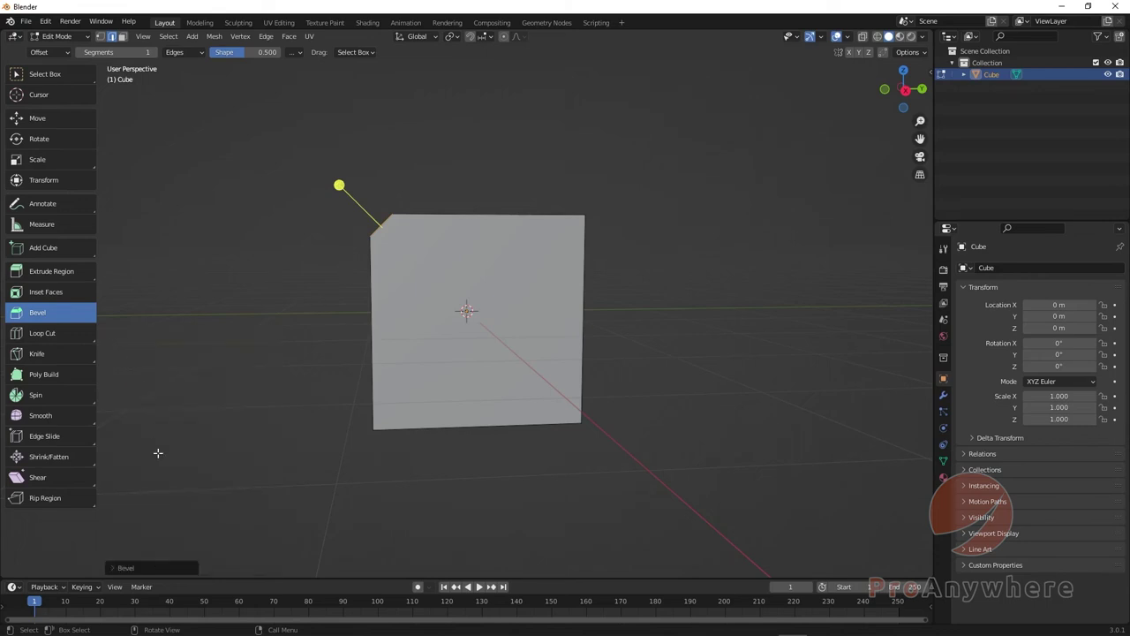
Expand the Bevel panel and try 5 and then 7 segments on the top-left bevel
click(112, 569)
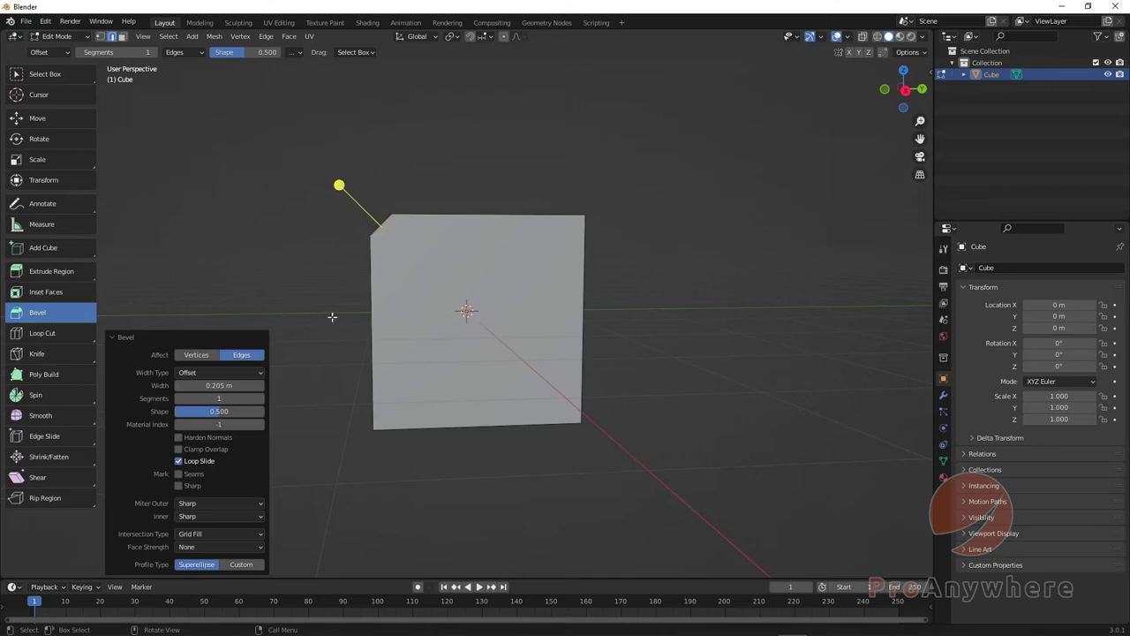
drag(221, 399, 256, 399)
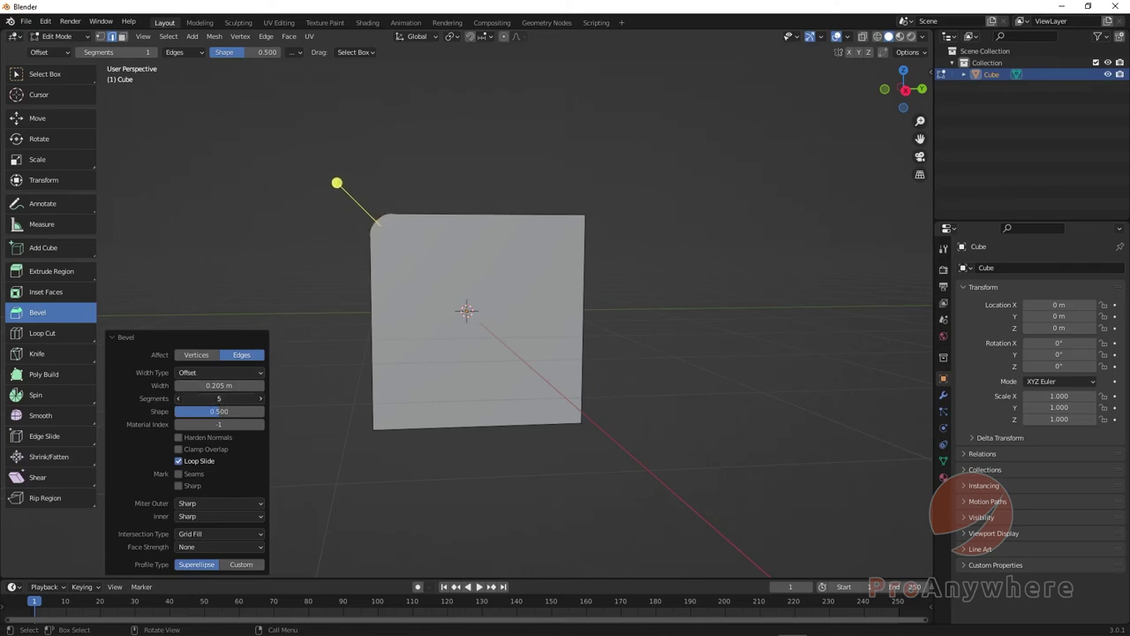
middle_drag(307, 352, 340, 341)
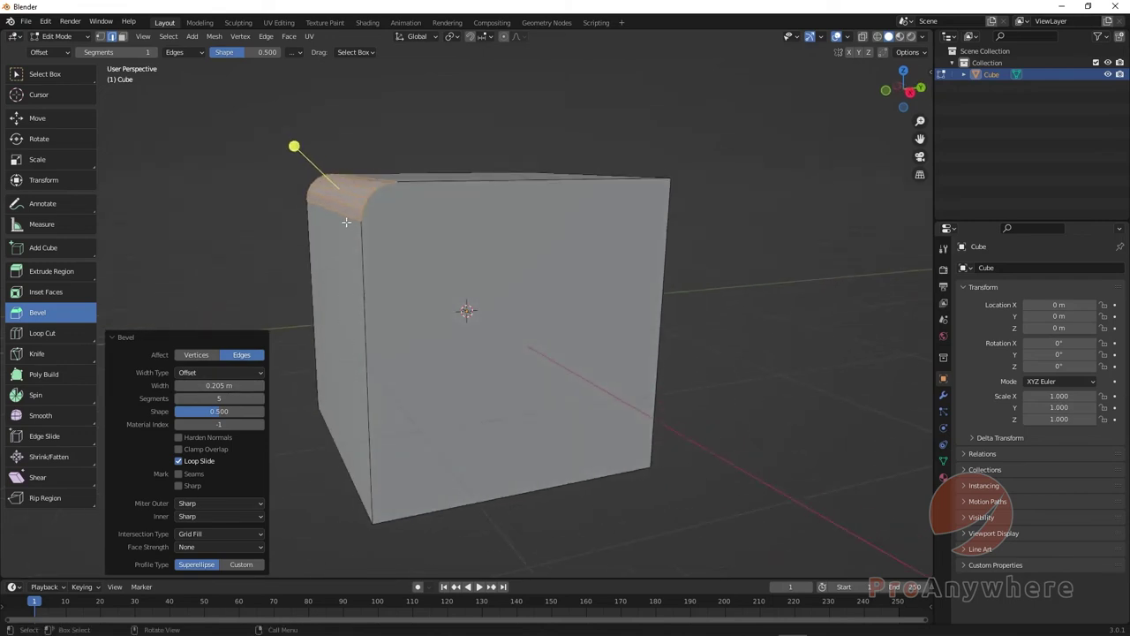
mouse_move(219, 398)
mouse_down()
mouse_move(190, 398)
mouse_move(233, 398)
mouse_up()
middle_drag(270, 300, 348, 256)
scroll(441, 250, up, 4)
scroll(445, 242, down, 4)
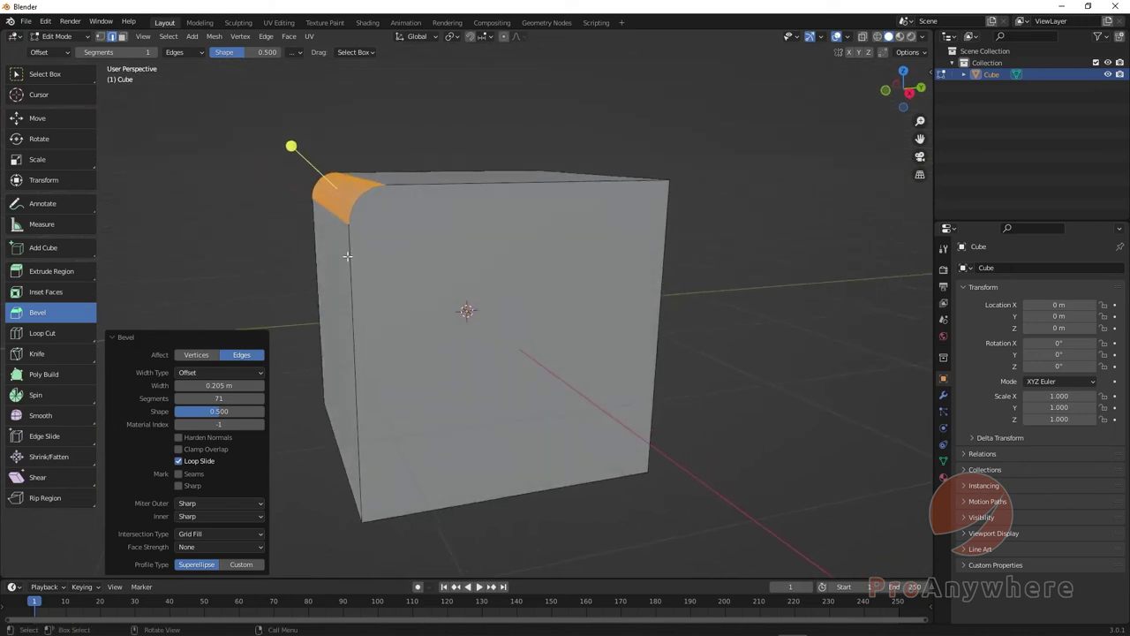
Enter 1, then 7, then settle on 5 segments, and undo the bevel
double_click(219, 398)
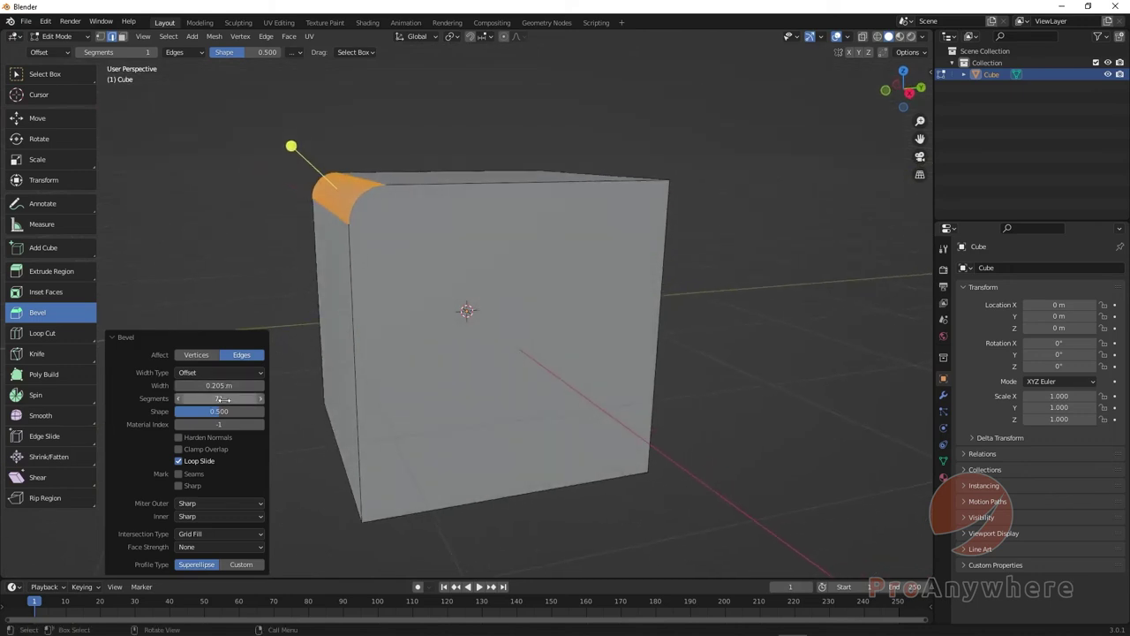
text(1)
key(Return)
double_click(219, 399)
text(7)
key(Return)
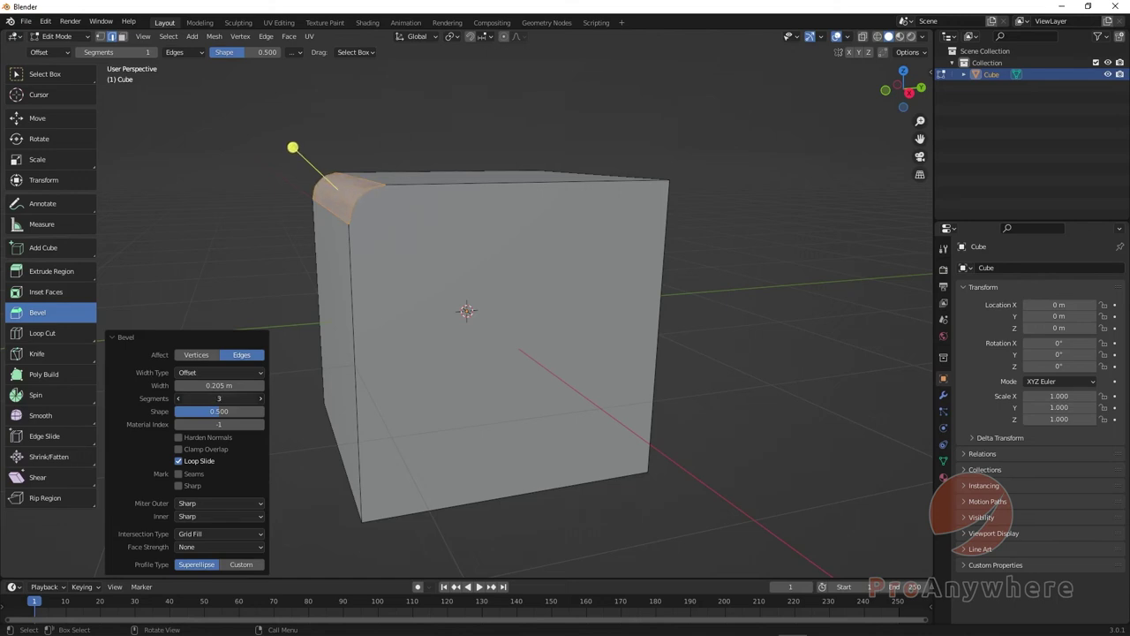
click(261, 398)
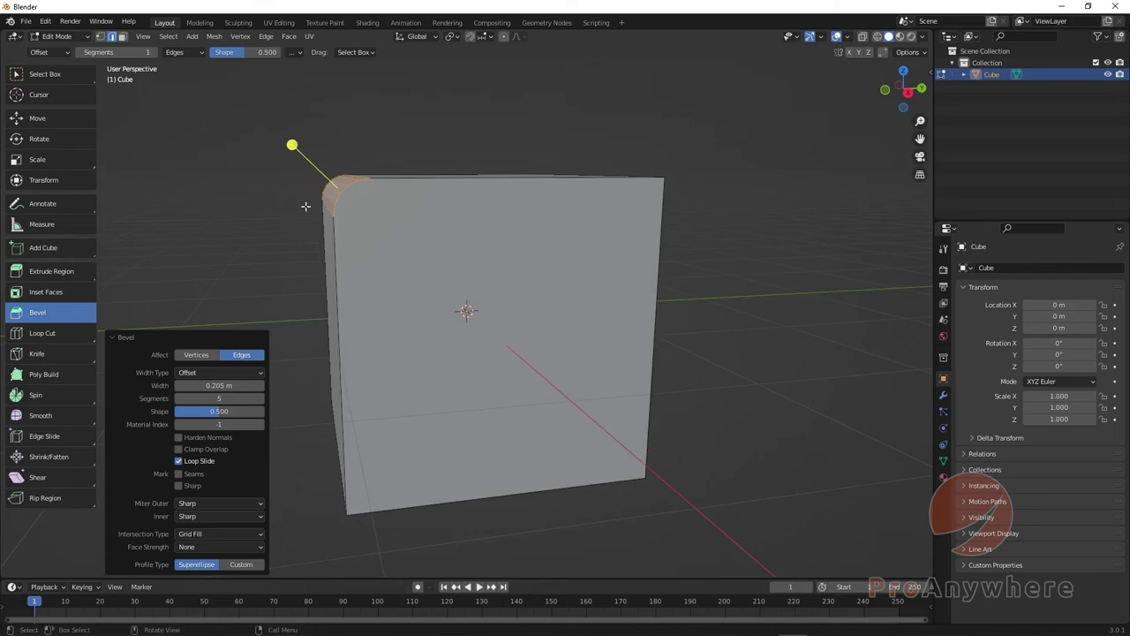
middle_drag(333, 189, 396, 212)
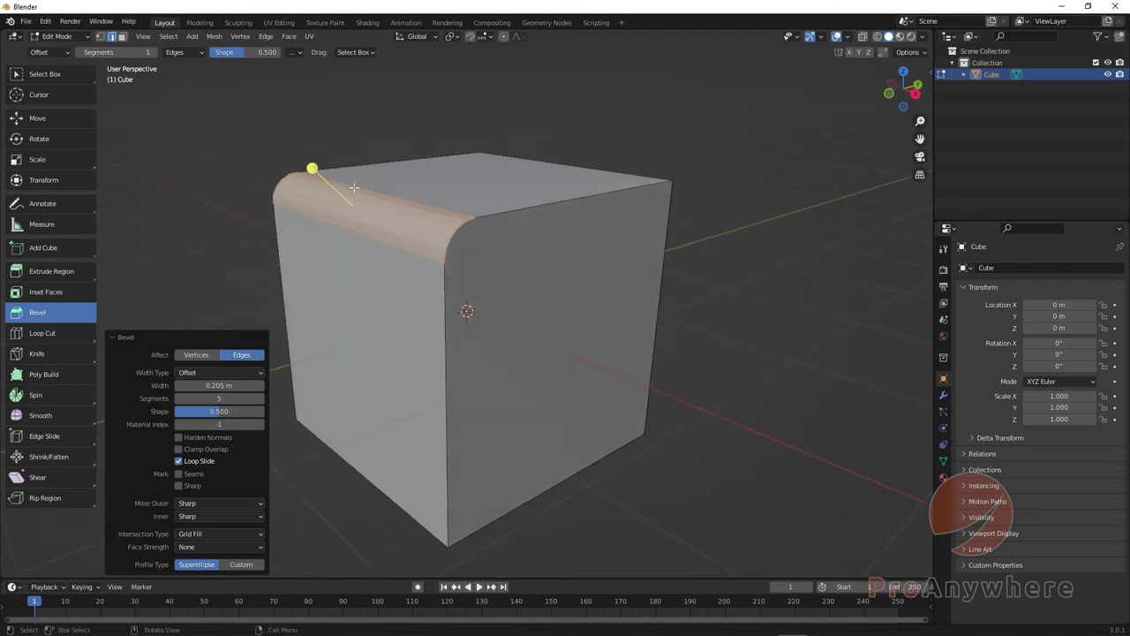
key(ctrl+z)
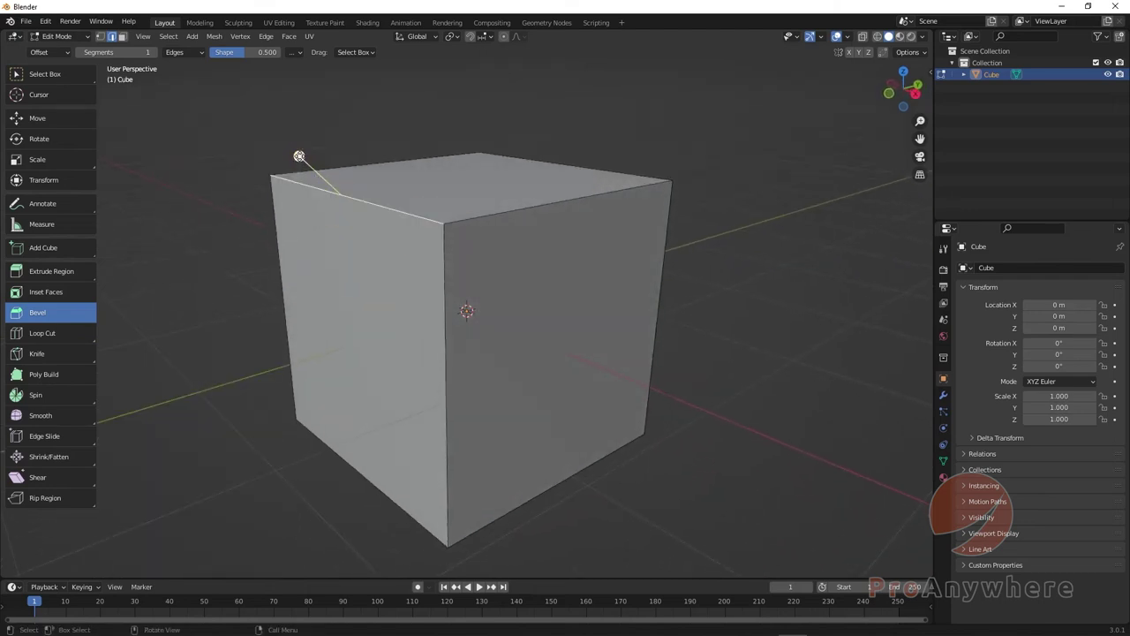
Drag a thin 0.0173 m, 4-segment bevel onto the top-left edge
drag(300, 157, 296, 151)
middle_drag(296, 151, 227, 323)
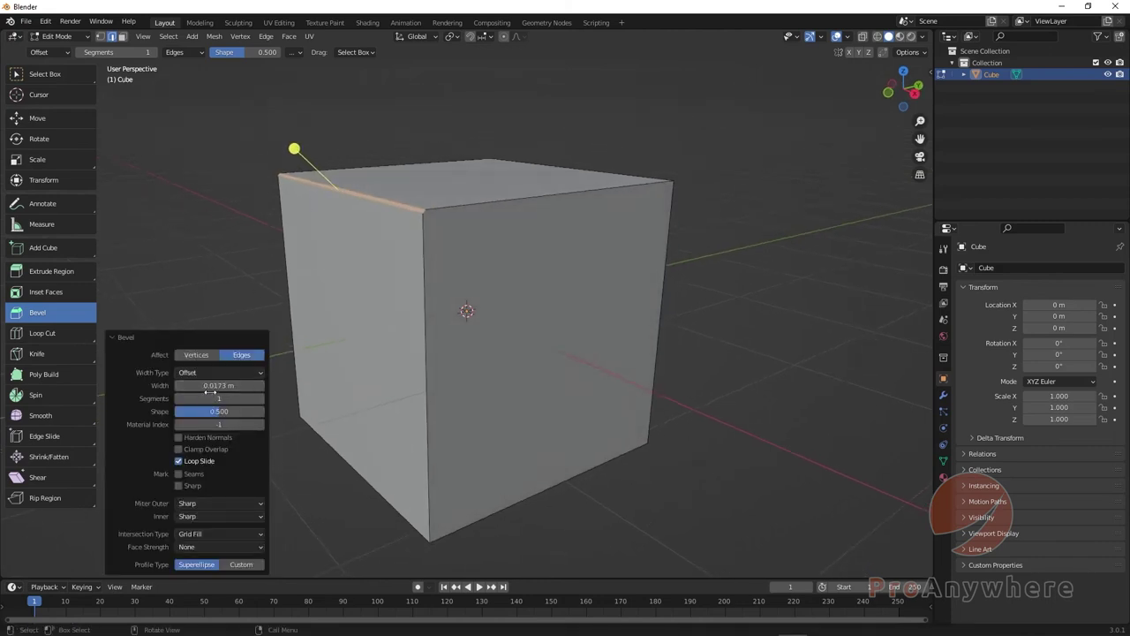
scroll(373, 273, up, 4)
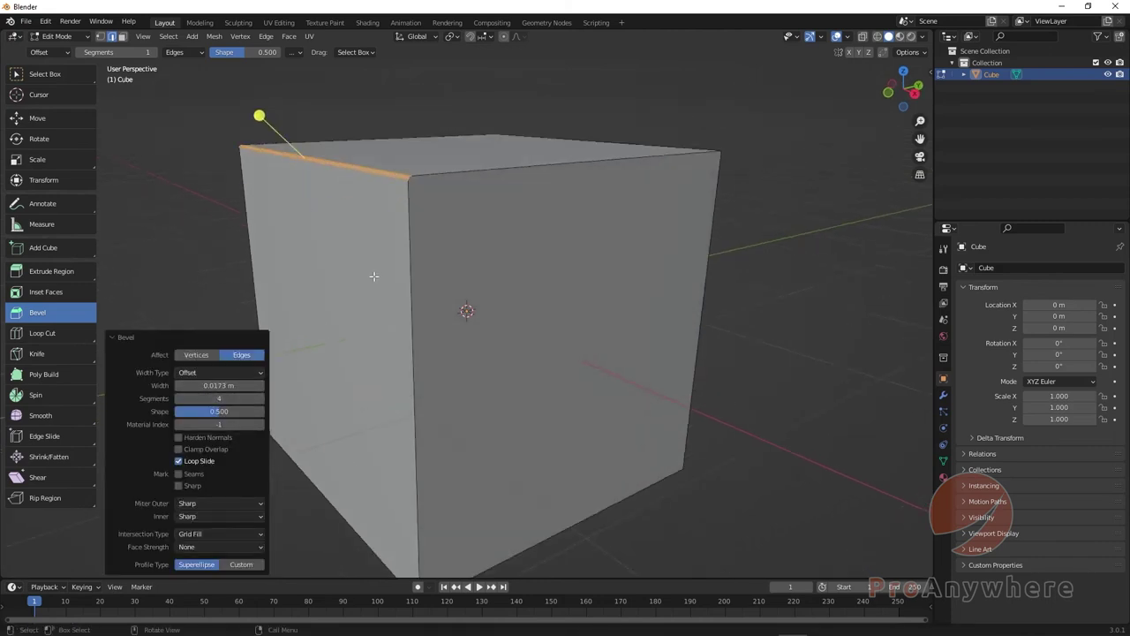
middle_drag(369, 273, 333, 237)
scroll(333, 237, down, 4)
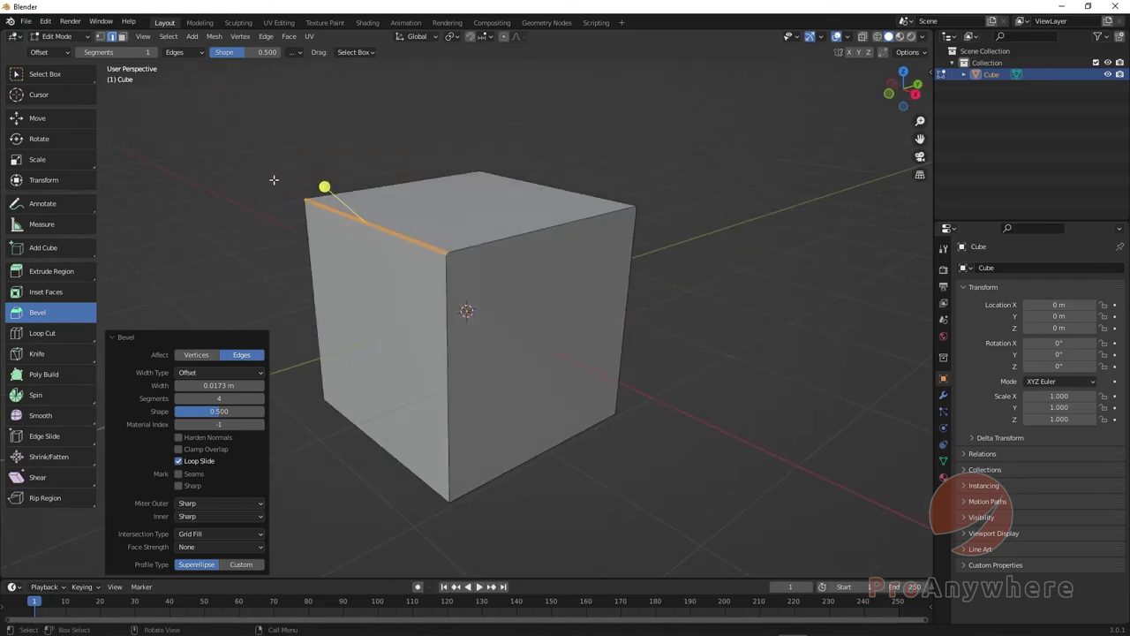
Clear the selection, reselect the top-left edge, and return to the Select Box tool
key(alt+a)
key(ctrl+z)
key(a)
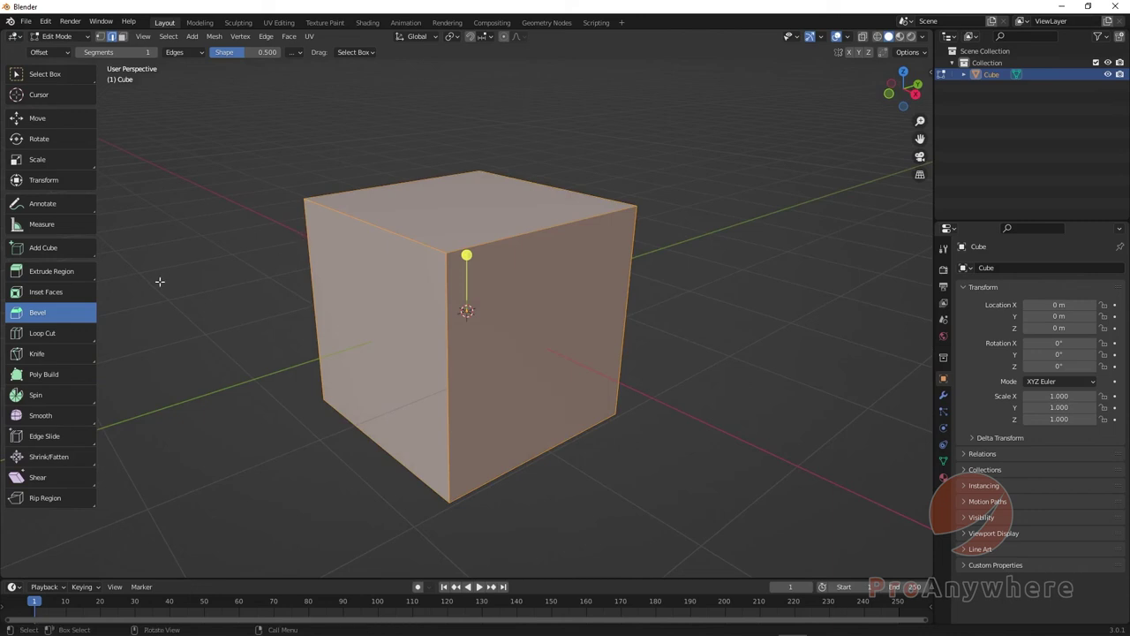
key(alt+a)
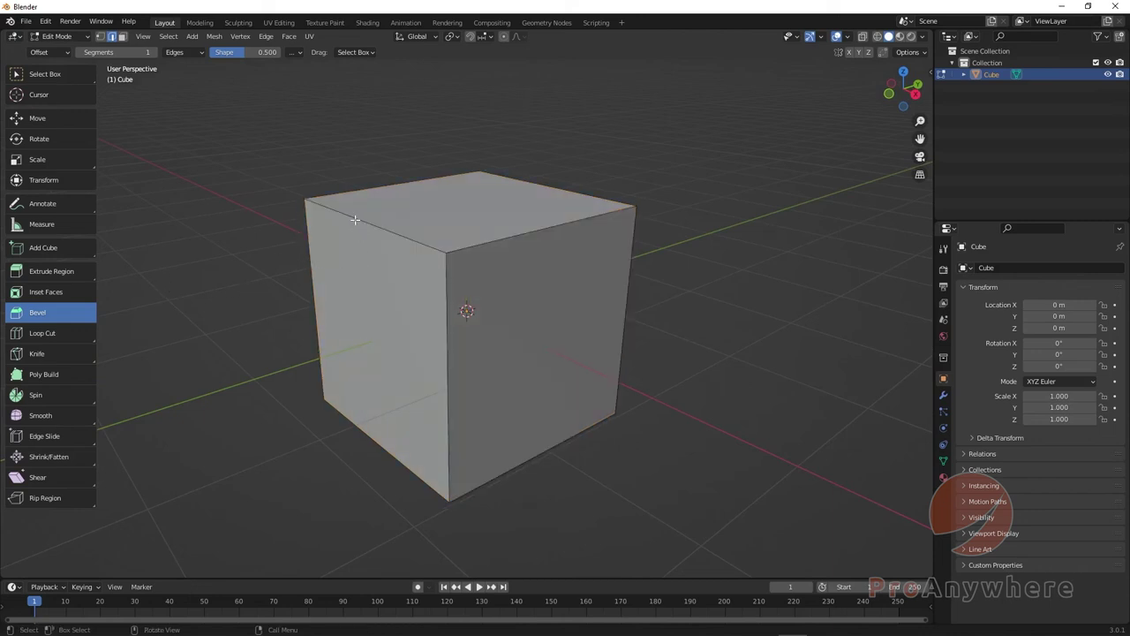
click(354, 218)
click(51, 84)
Select the top-left edge and bevel it with Ctrl+B to about 0.201 m
key(alt+a)
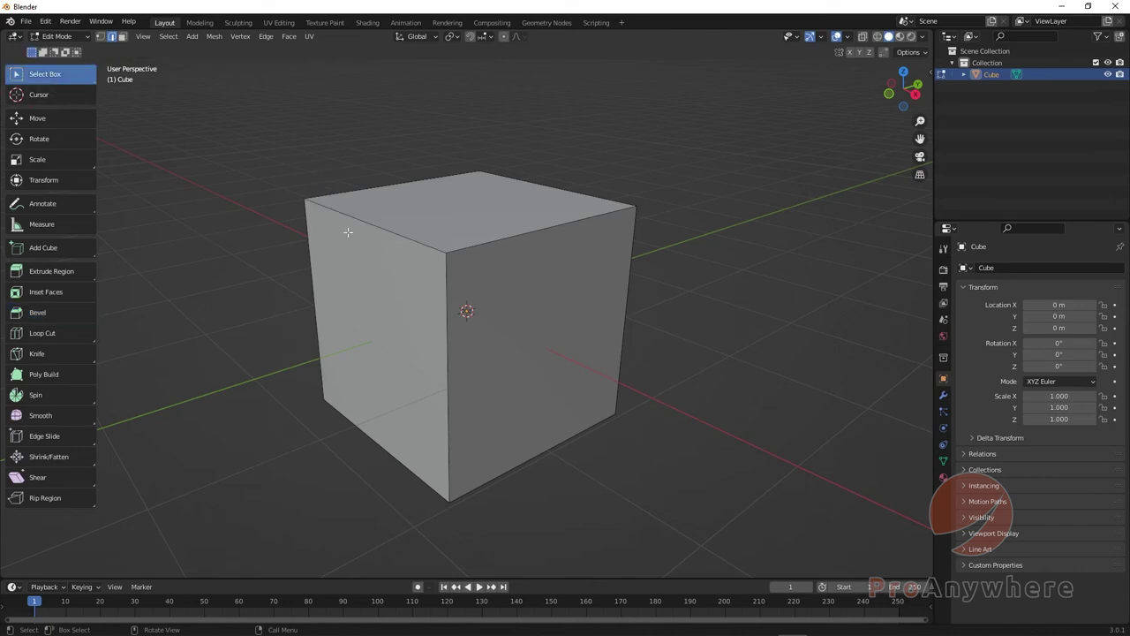
click(354, 218)
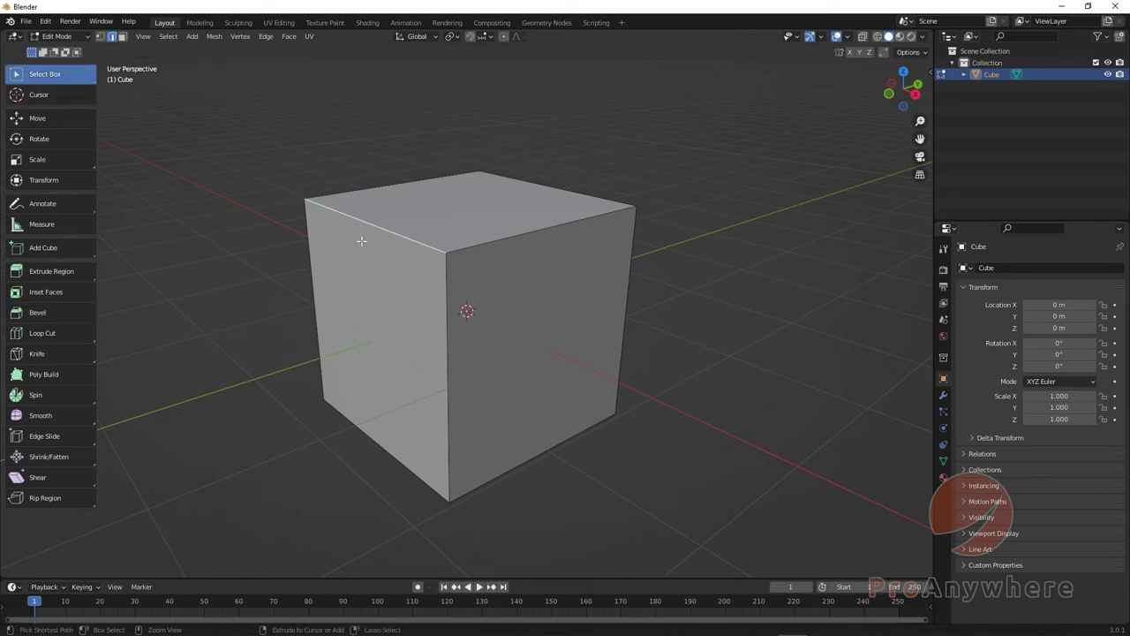
key(ctrl+b)
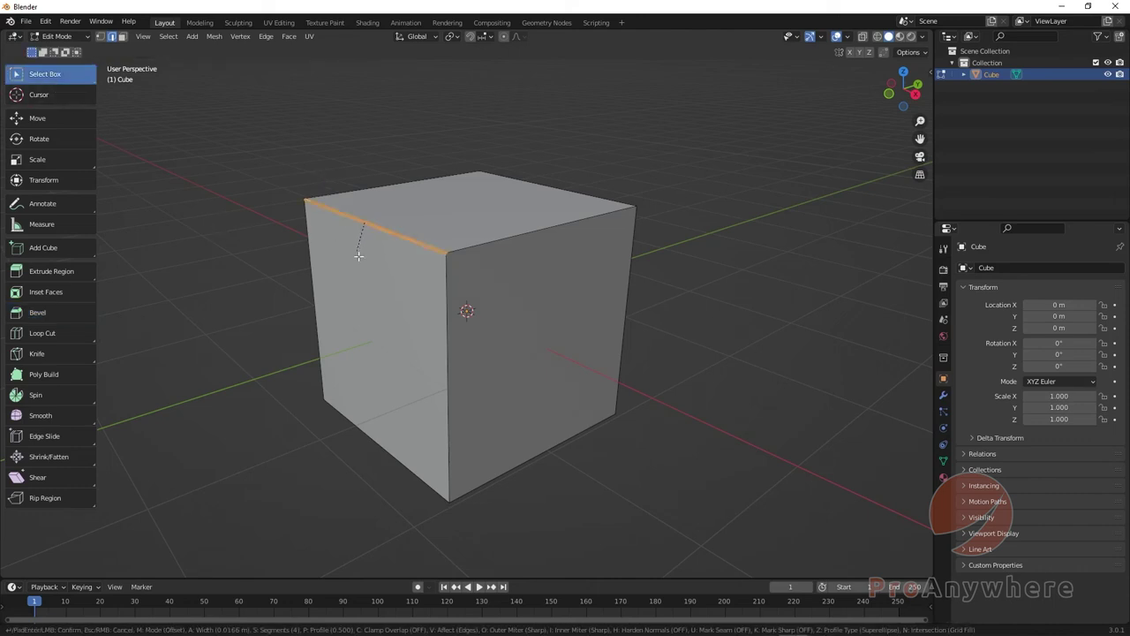
click(360, 271)
middle_drag(362, 291, 340, 285)
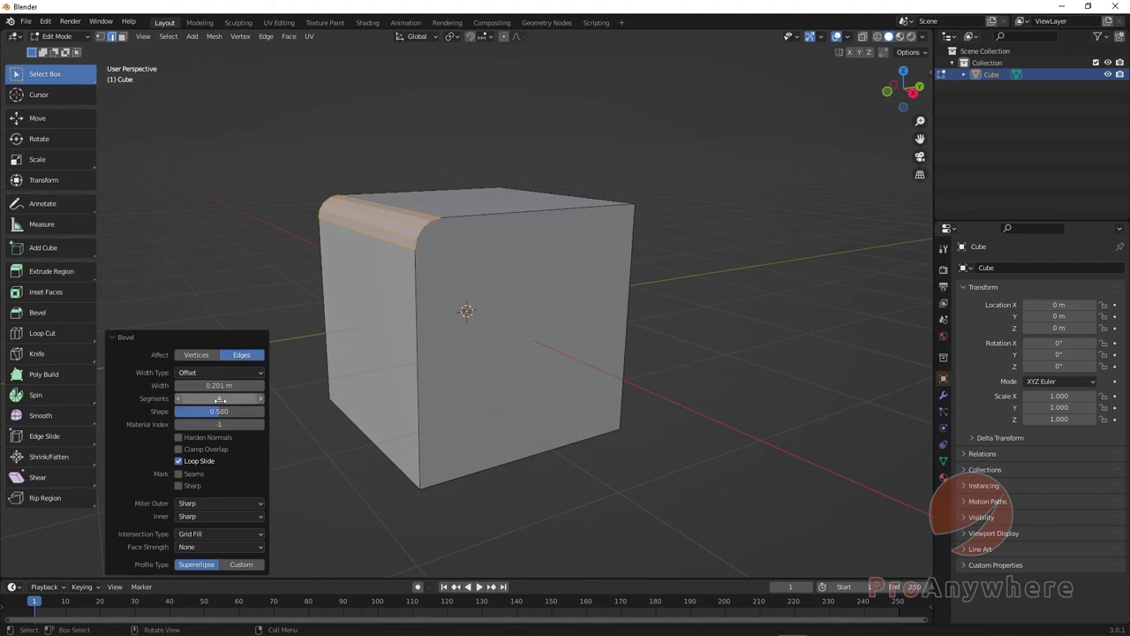
Reduce the bevel to 1 segment for a flat chamfer, then deselect the edge
drag(220, 400, 187, 400)
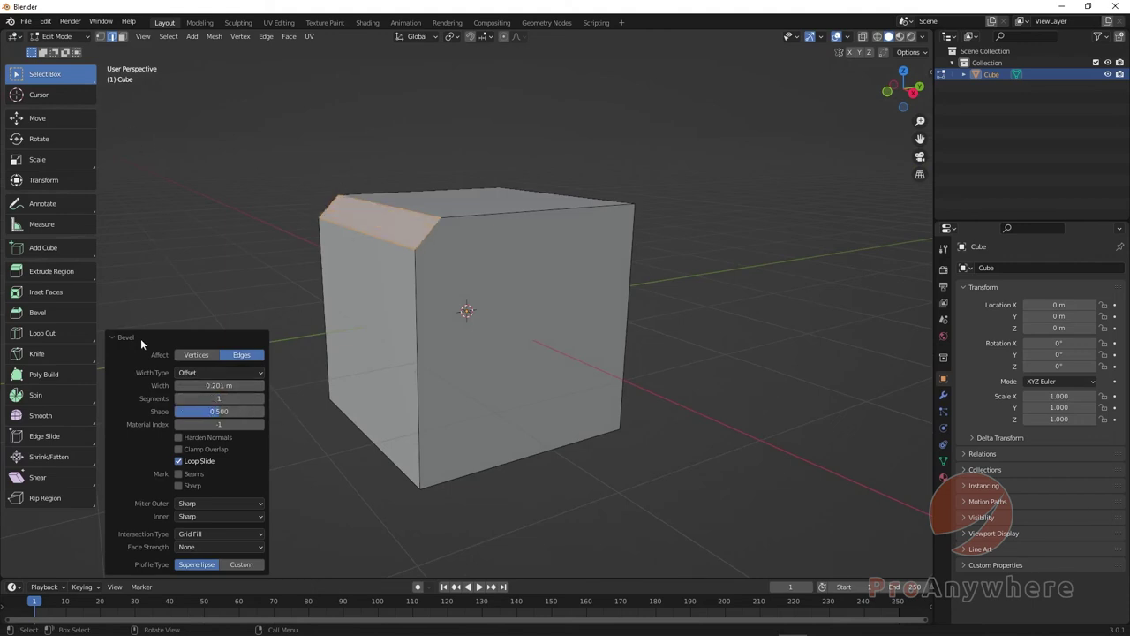
click(140, 338)
middle_drag(136, 335, 407, 363)
click(272, 348)
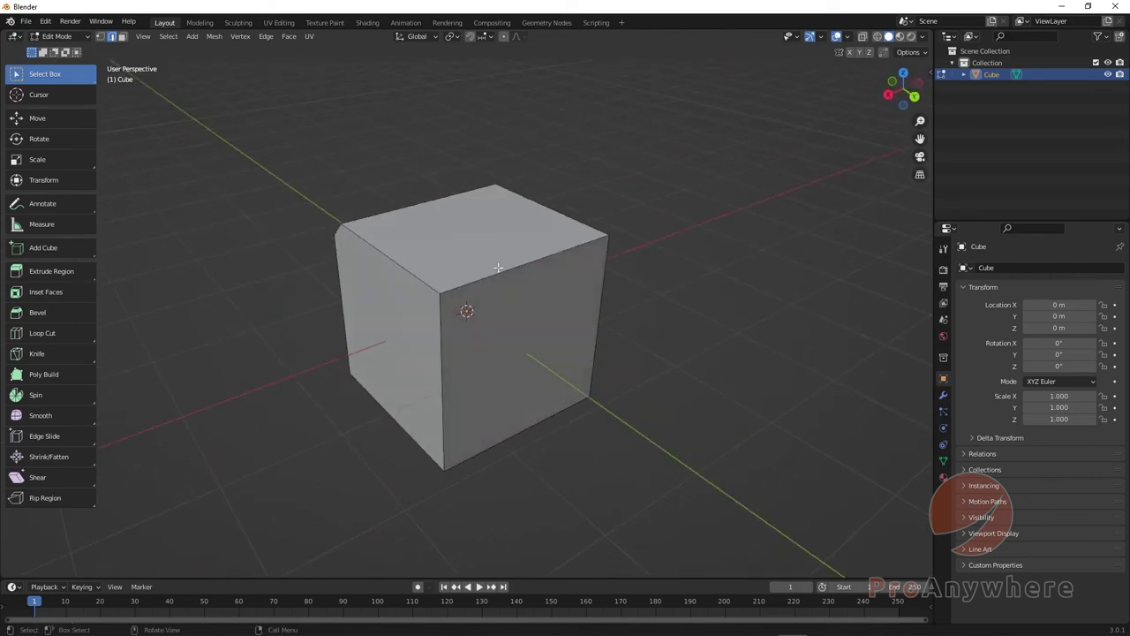
middle_drag(467, 308, 217, 457)
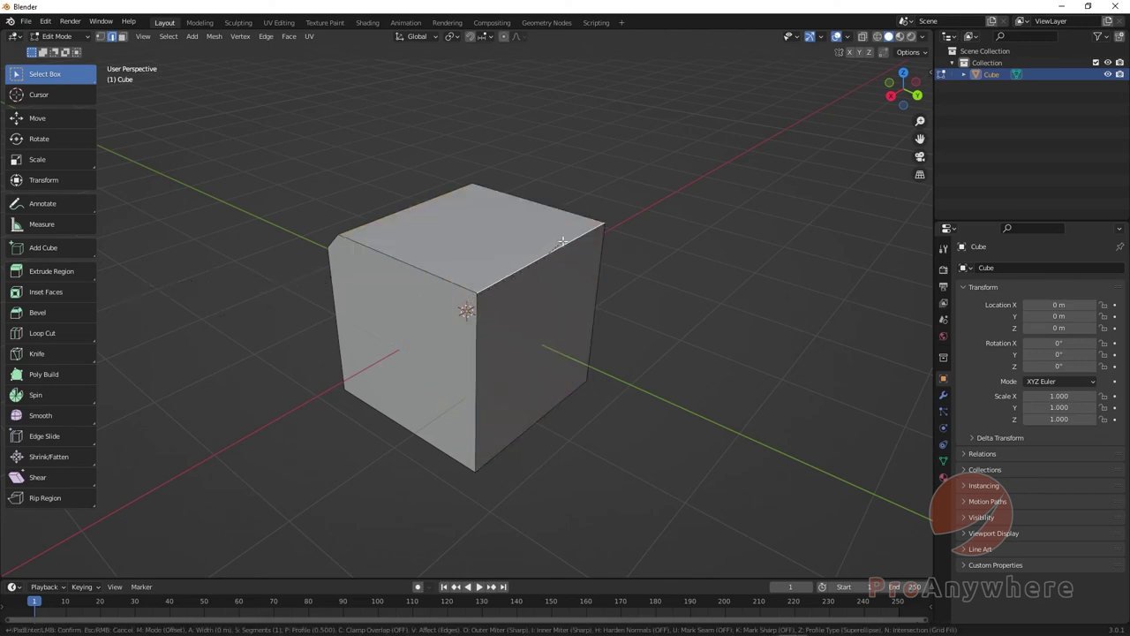
Bevel the top-right edge 0.176 m wide with 7 segments via the Bevel panel
click(467, 312)
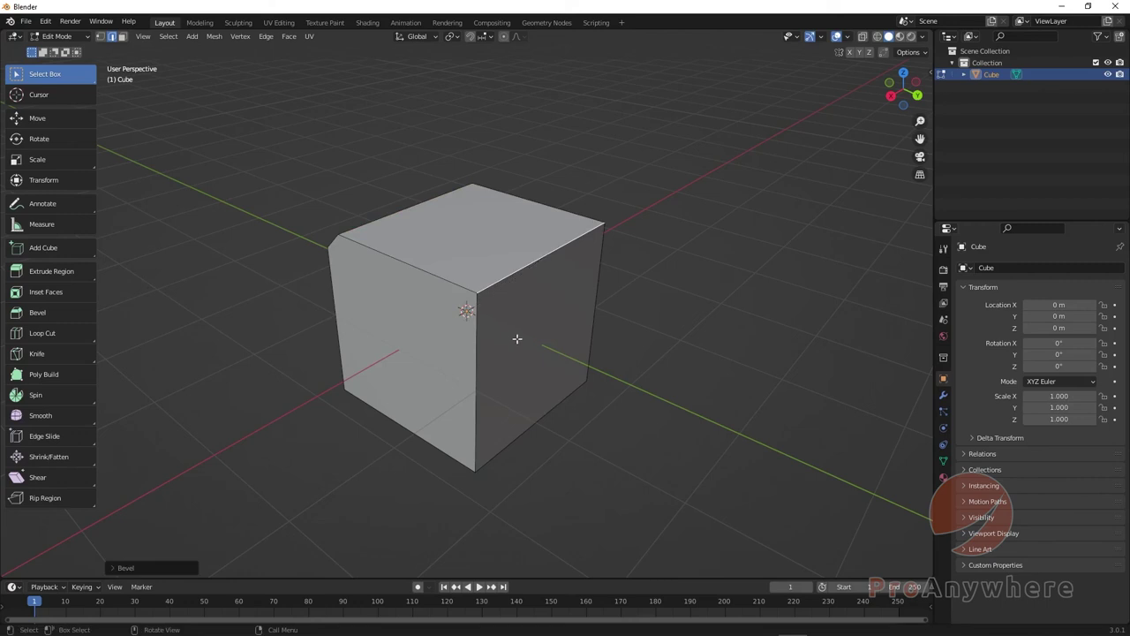
middle_drag(517, 335, 658, 293)
middle_drag(553, 226, 560, 218)
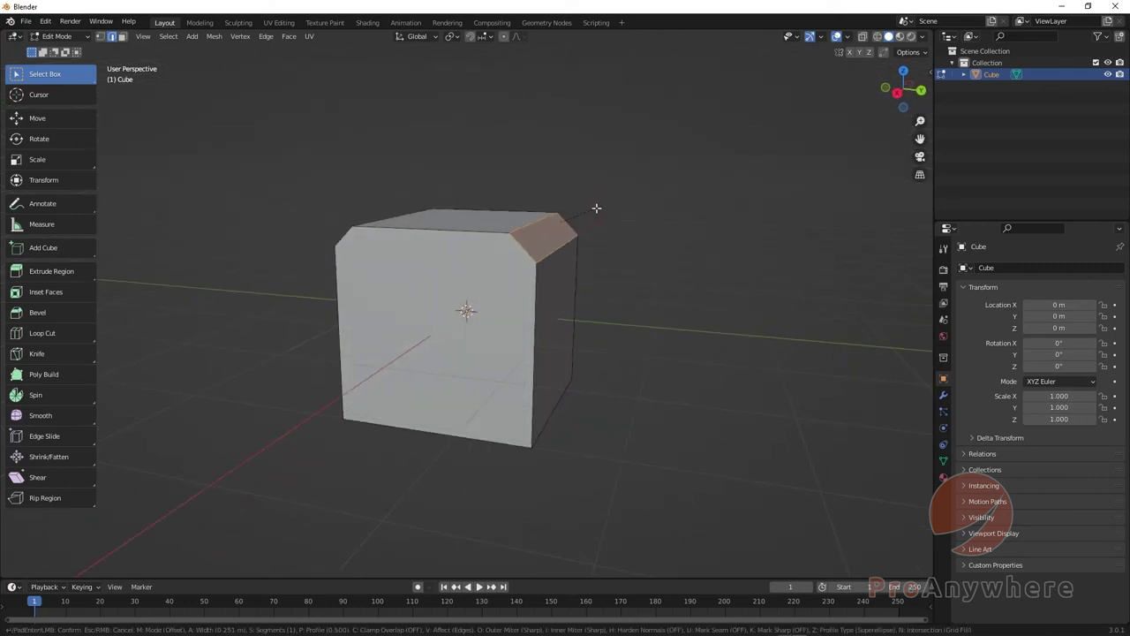
click(586, 218)
middle_drag(587, 220, 548, 241)
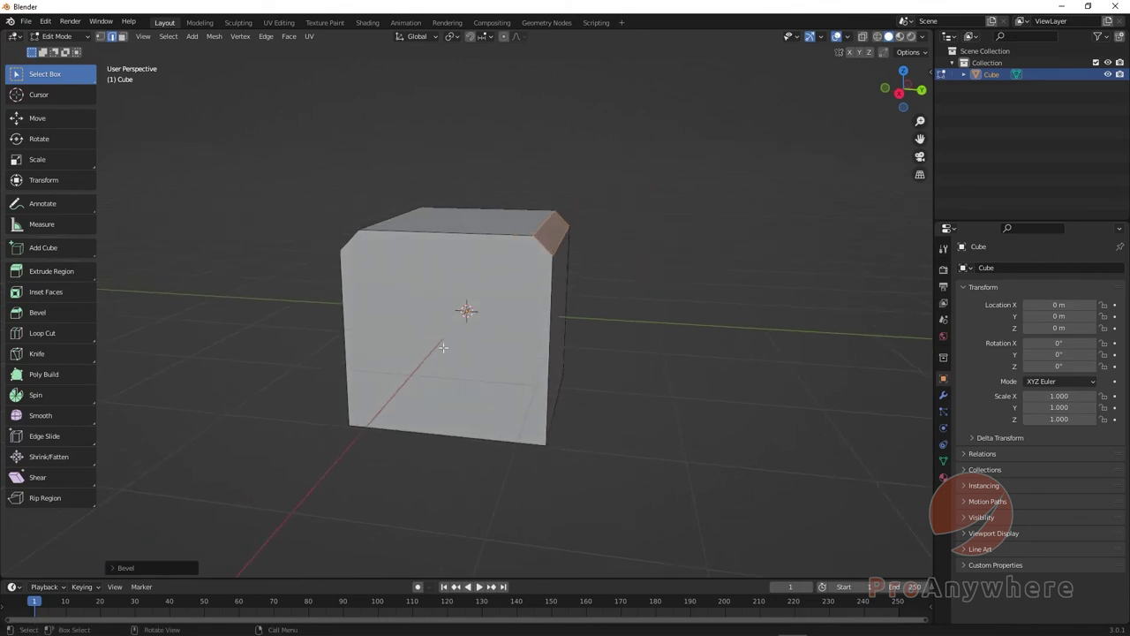
click(117, 567)
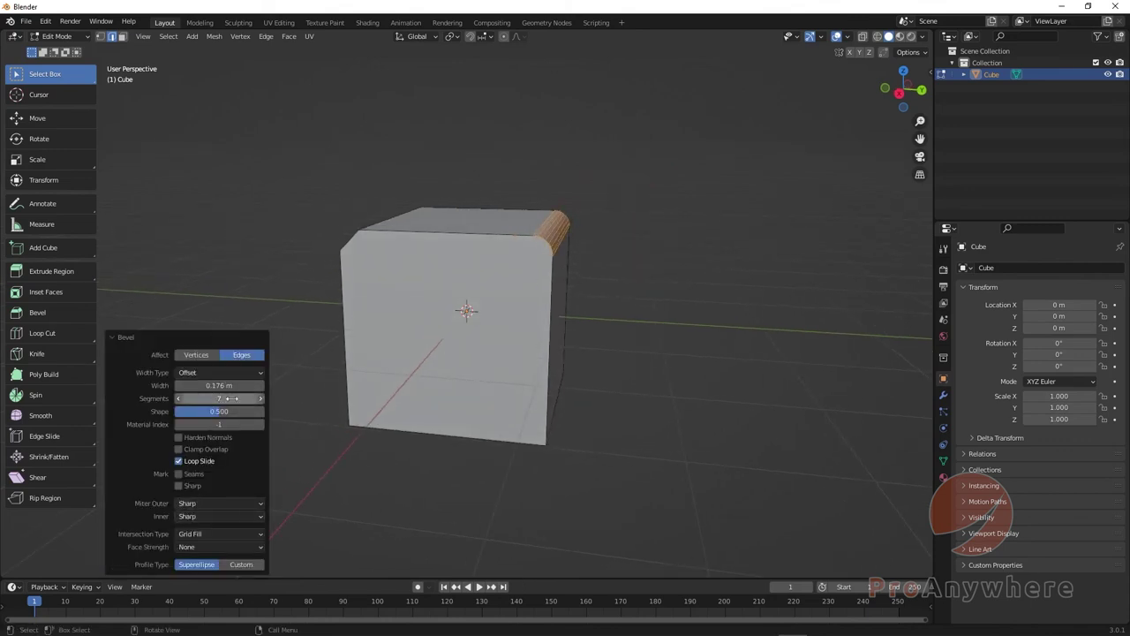
middle_drag(477, 320, 493, 316)
click(134, 337)
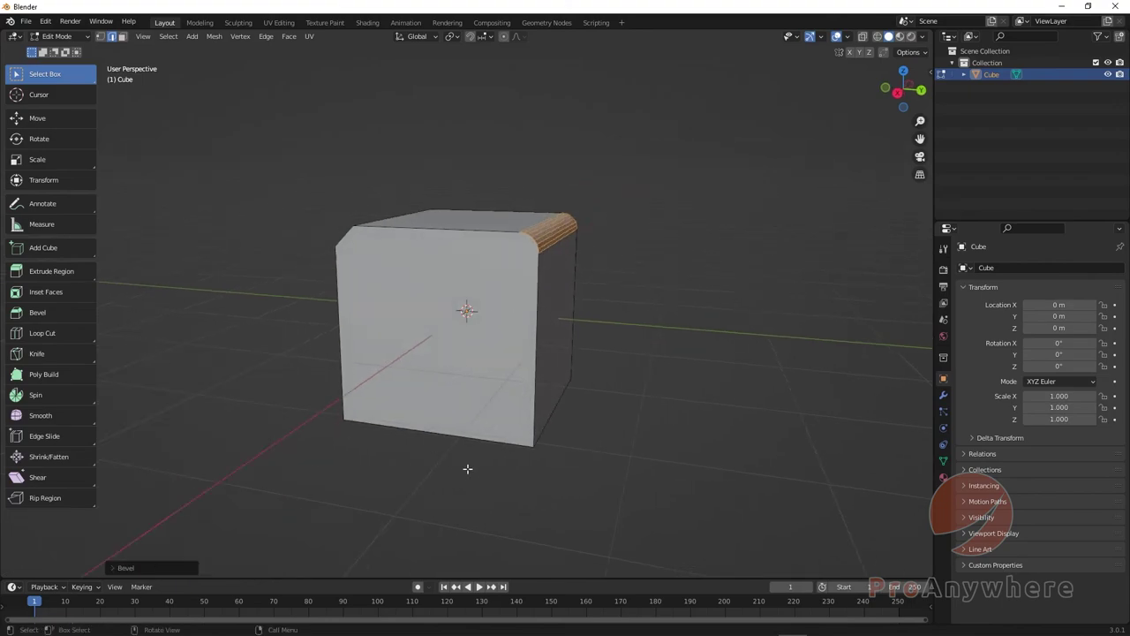